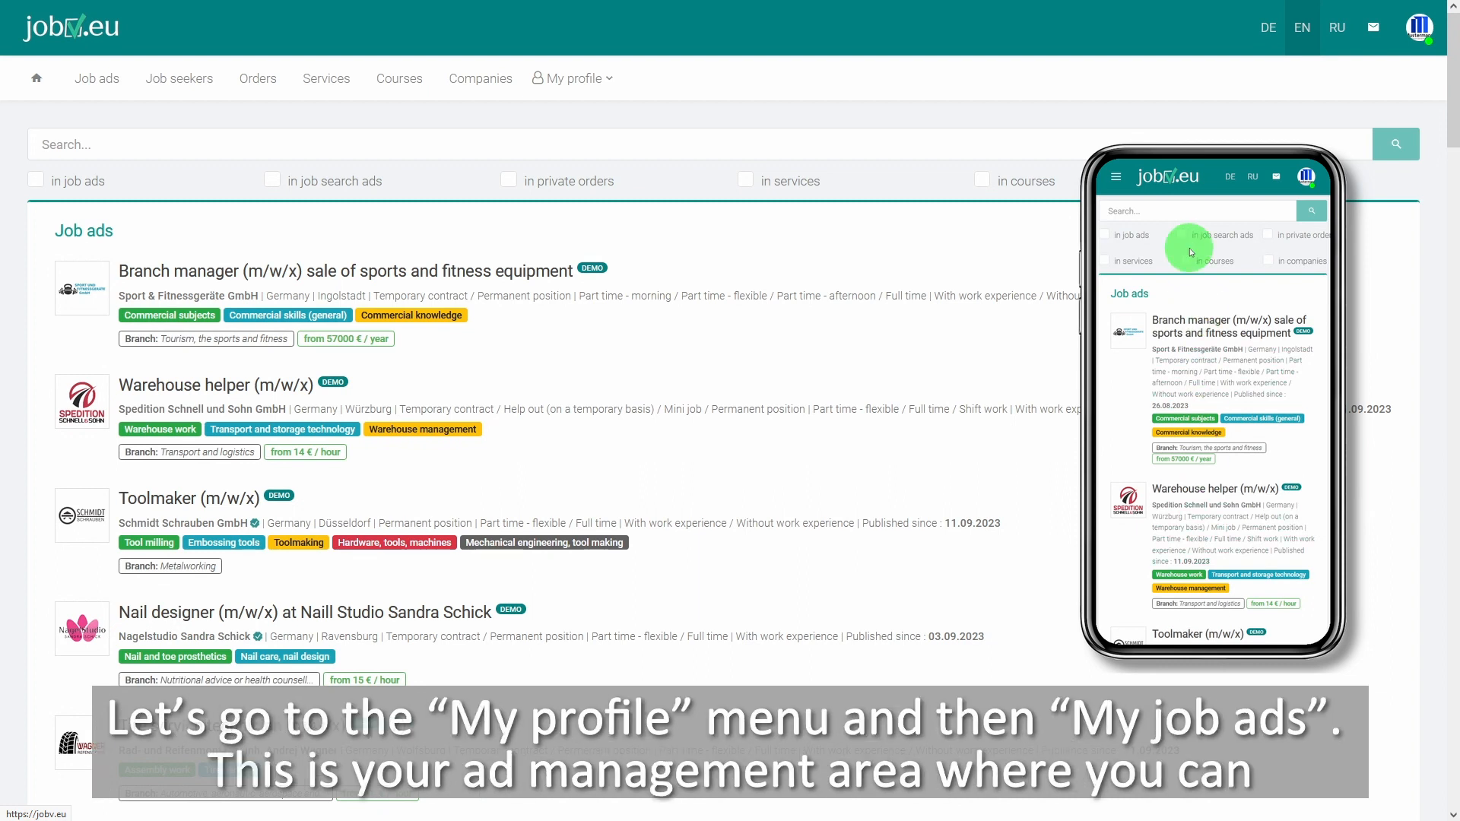
Step: Start a new advert from the company profile's job ads management page
click(572, 77)
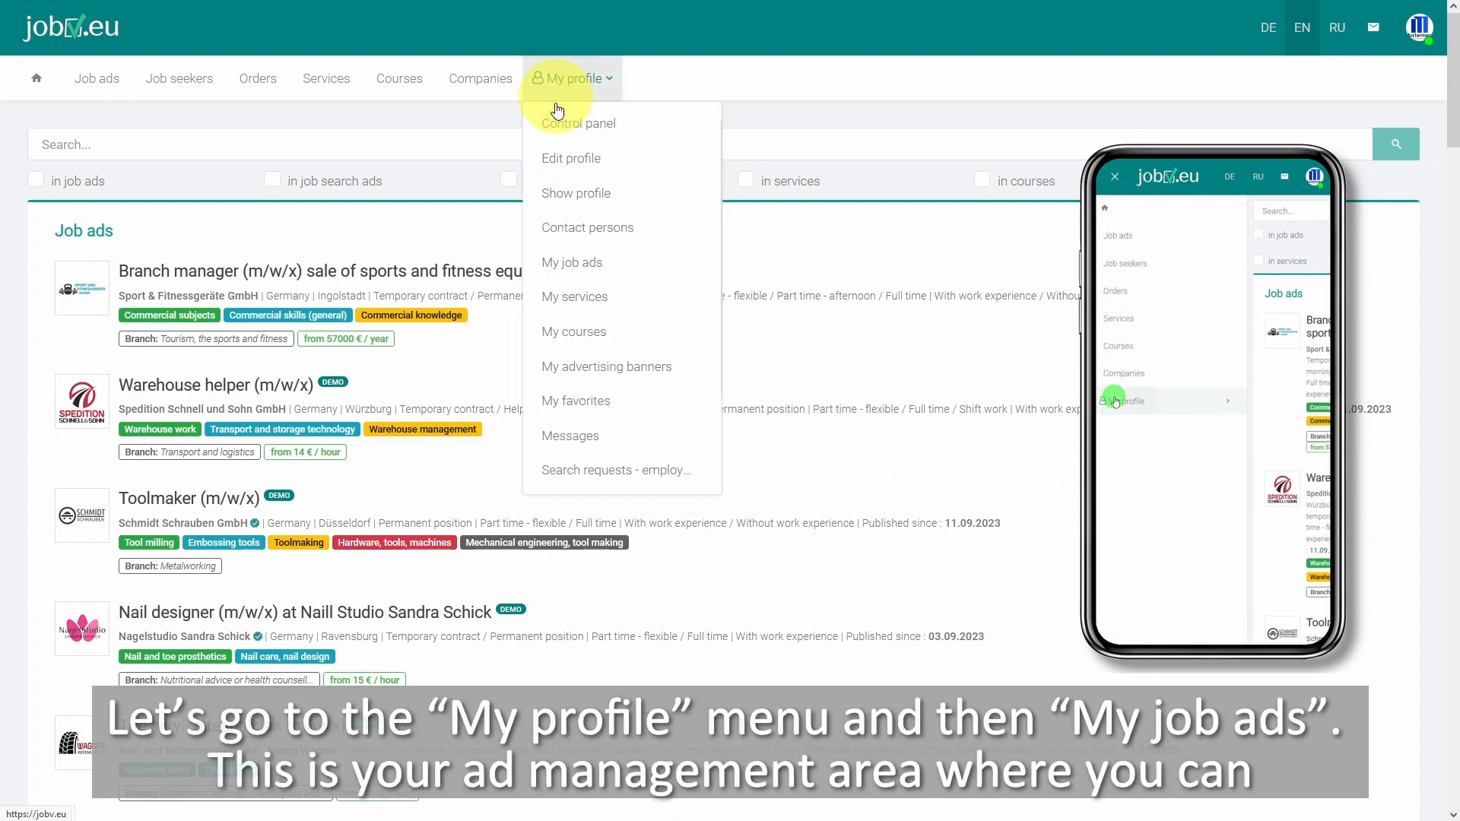
click(574, 271)
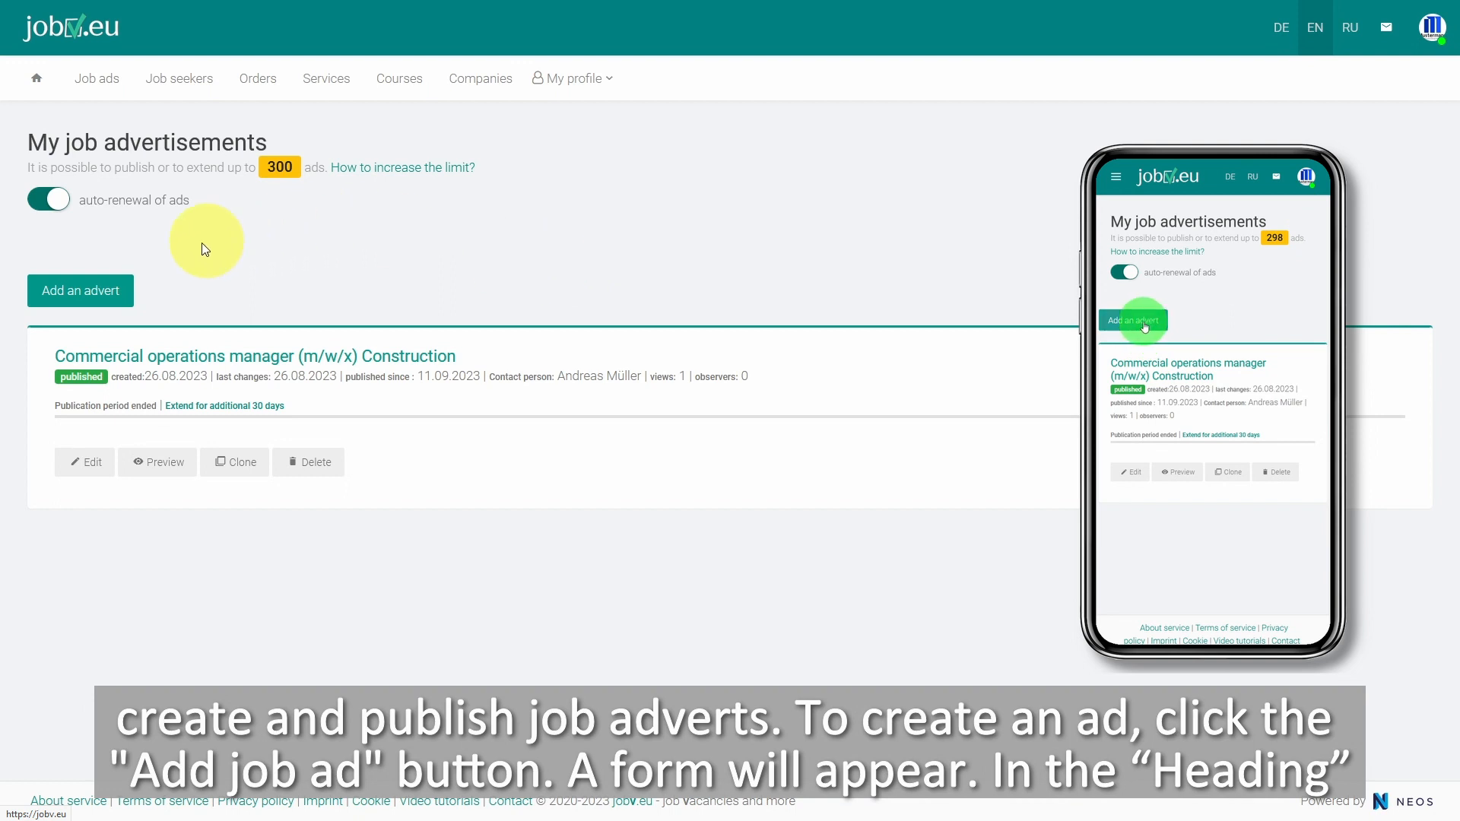
click(89, 290)
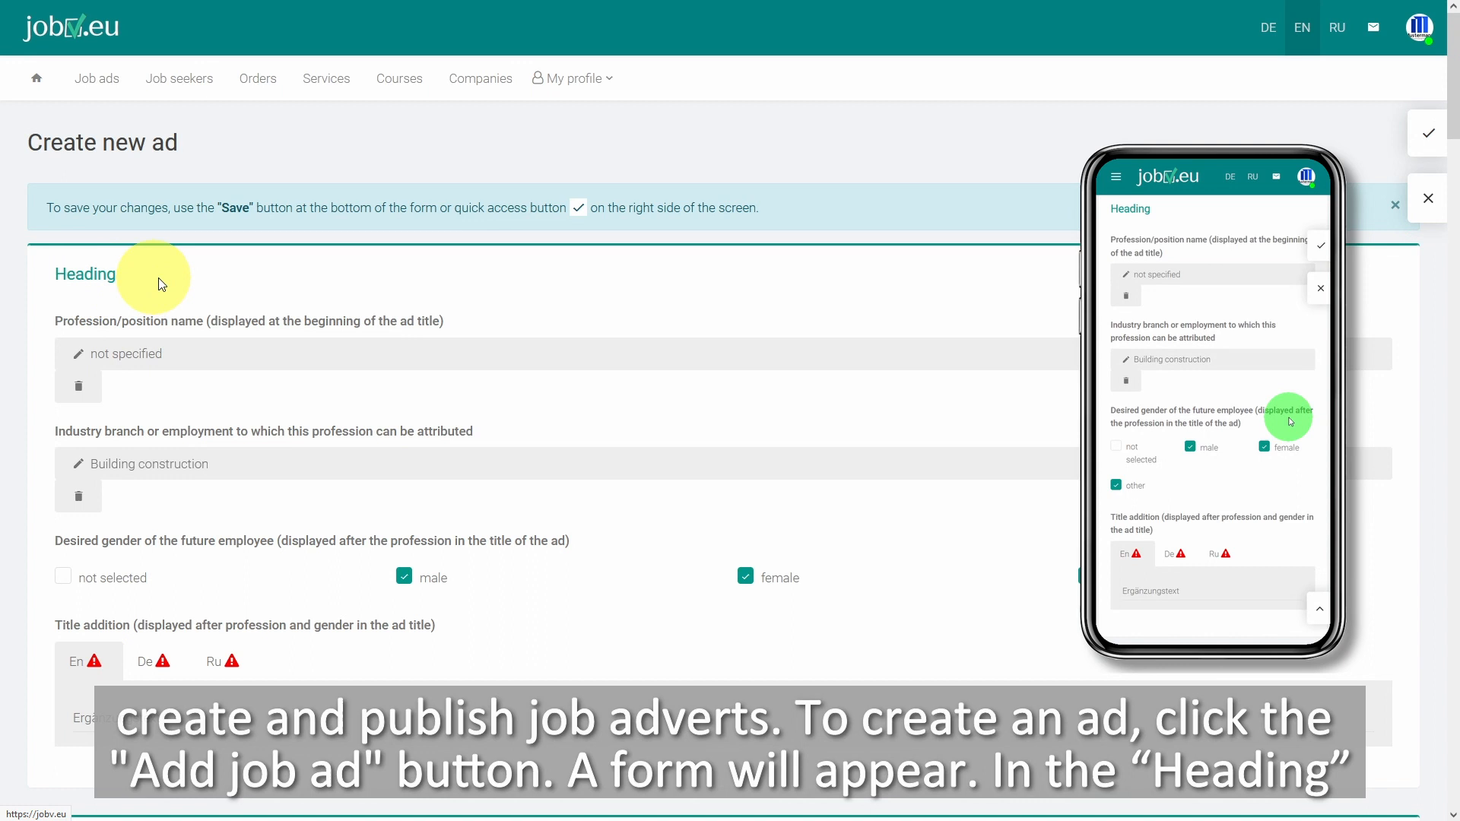
Step: Search the occupations for "civil en" and set the profession to Civil engineer (technical school) - structural engineering
click(310, 364)
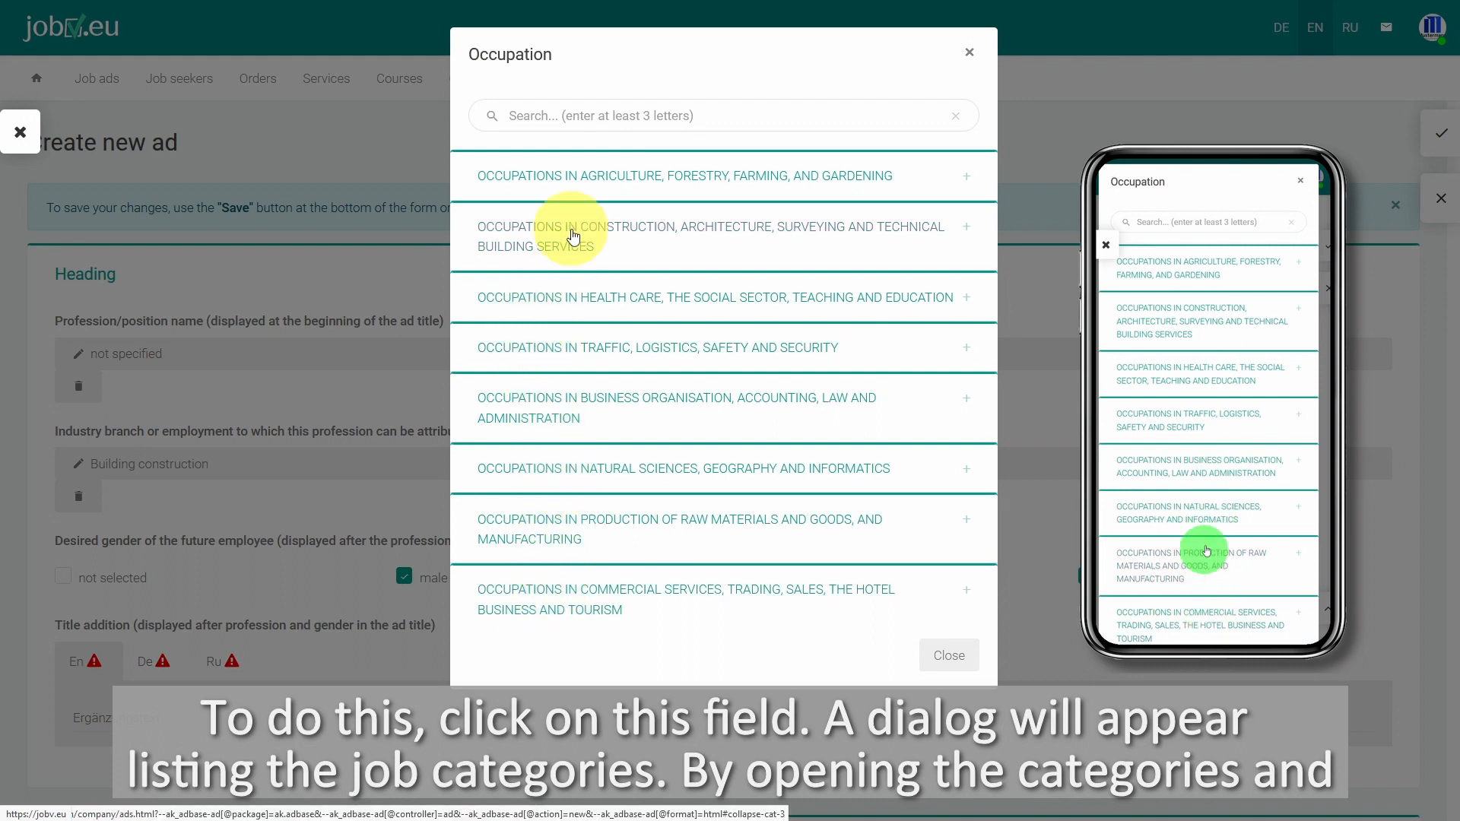
click(579, 174)
click(615, 181)
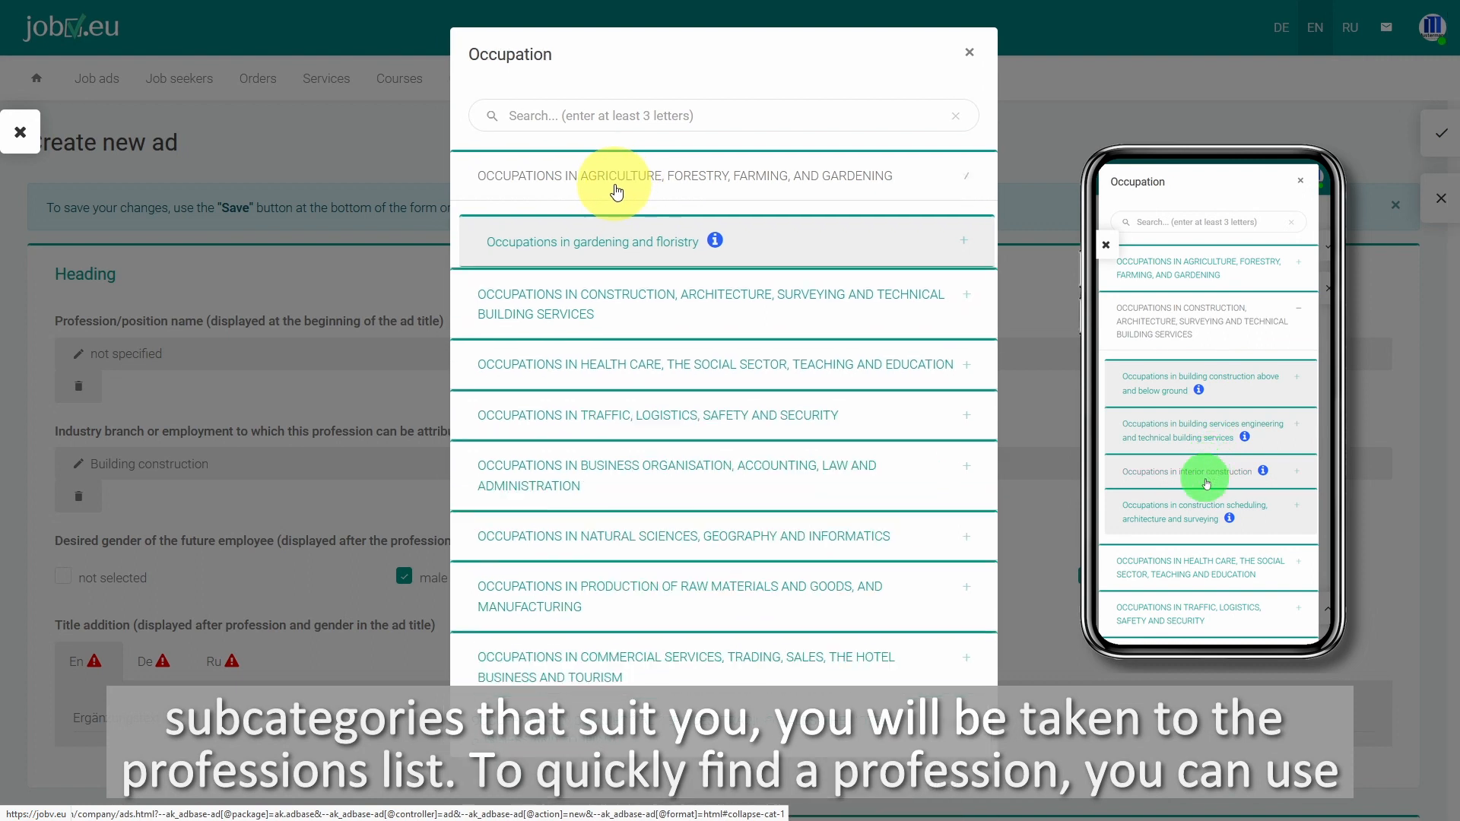
click(544, 242)
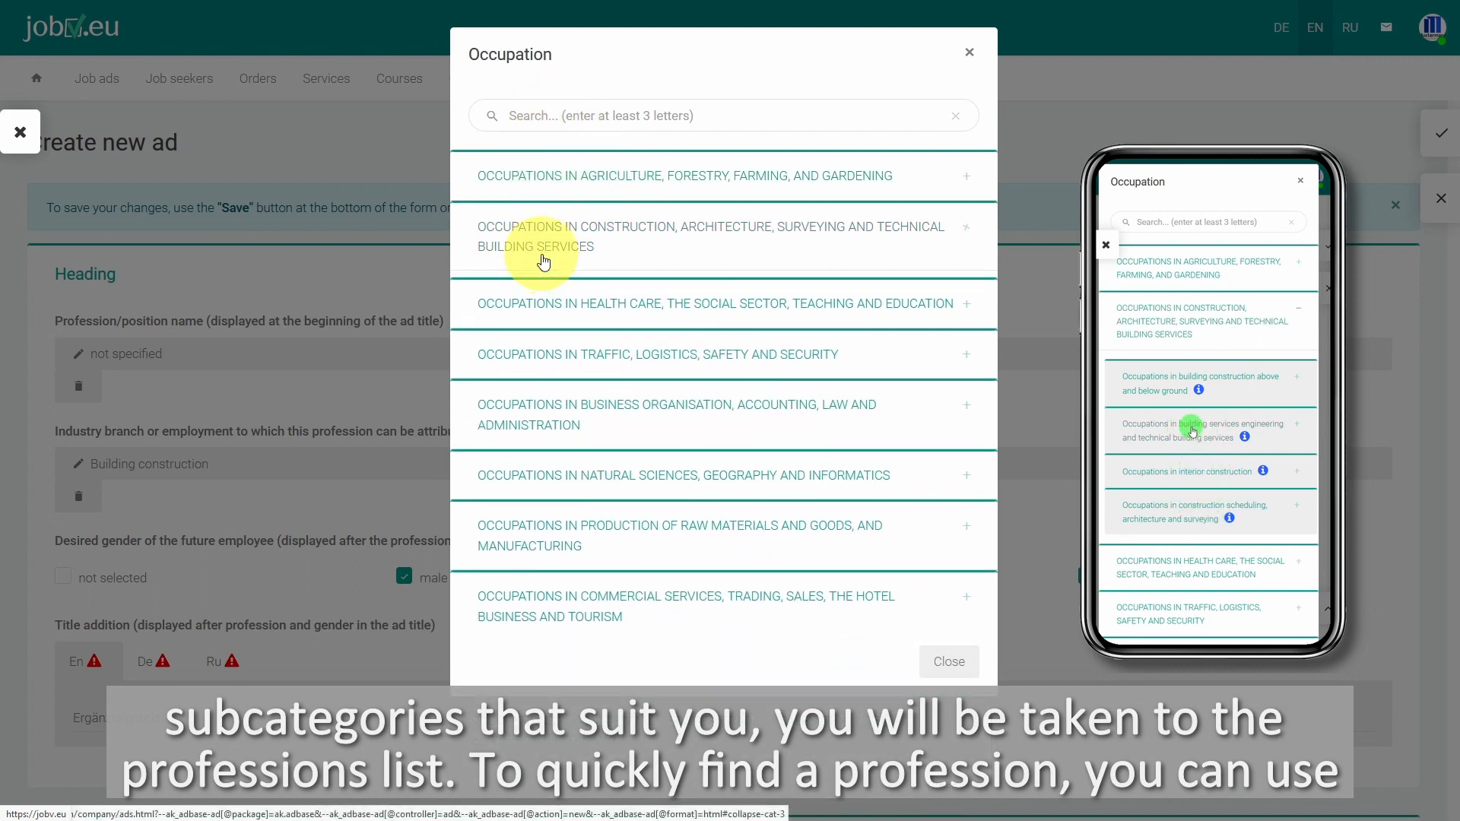
click(557, 111)
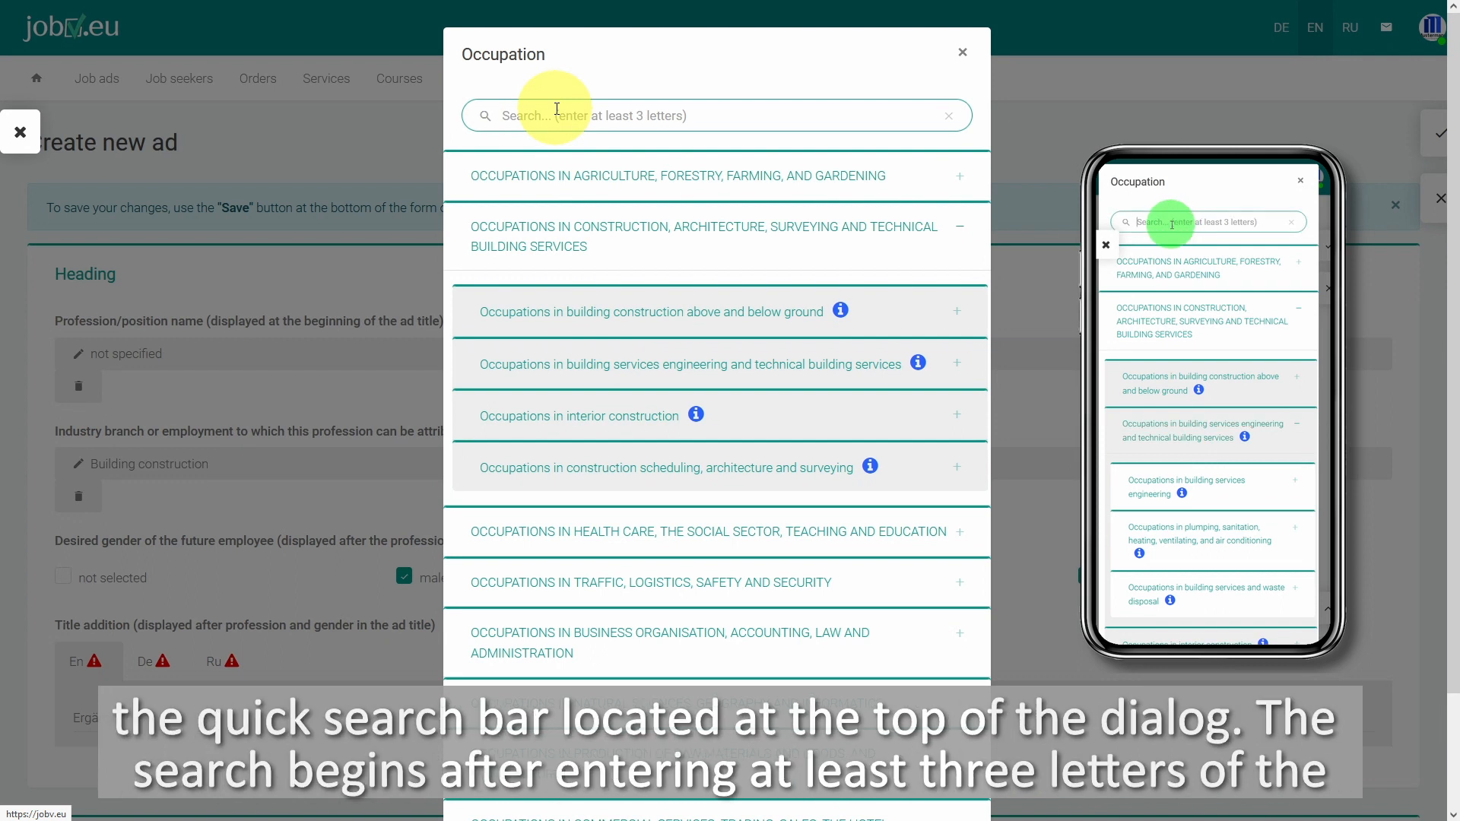
text(civil en)
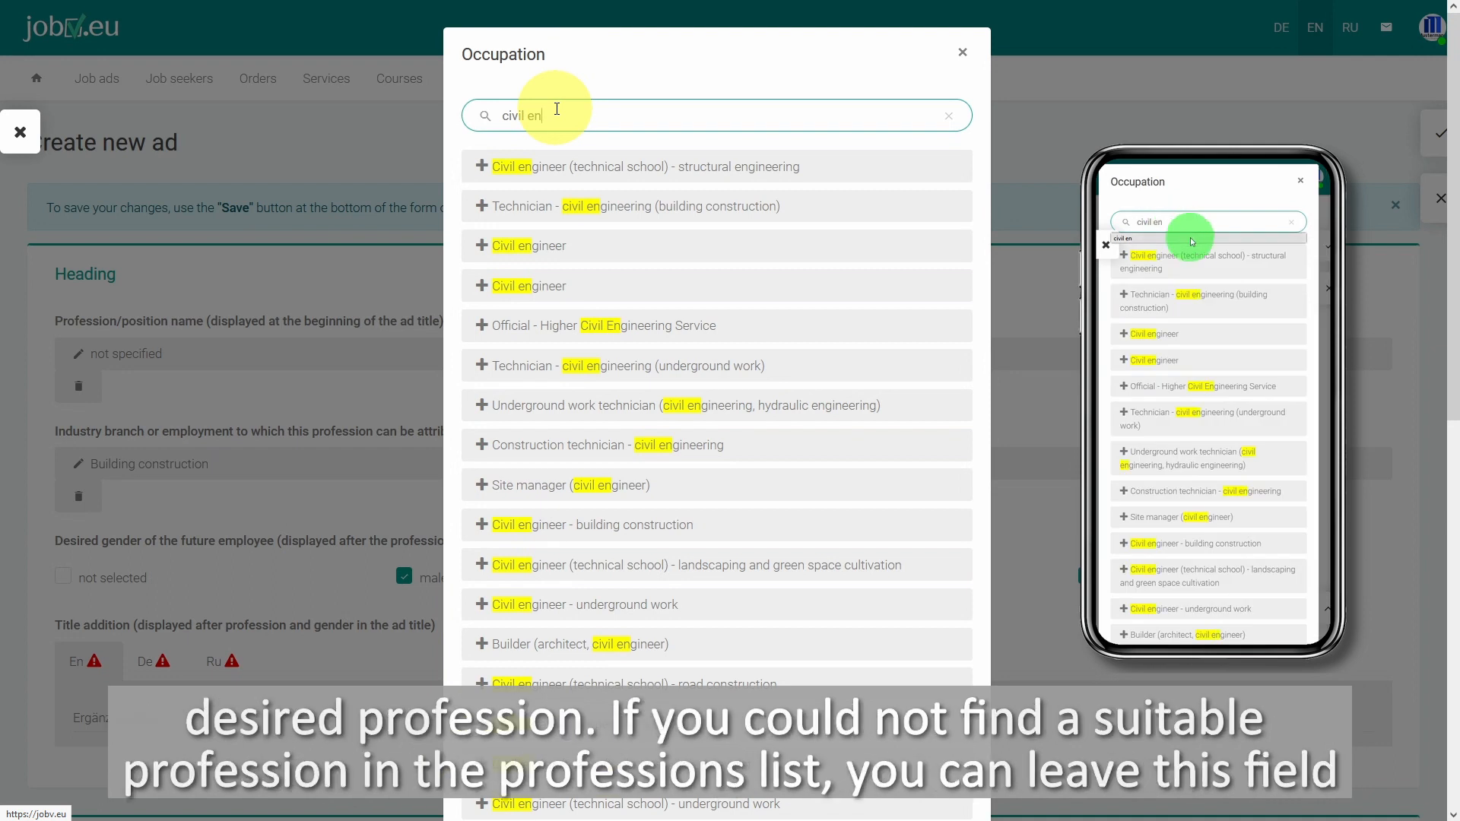
click(615, 172)
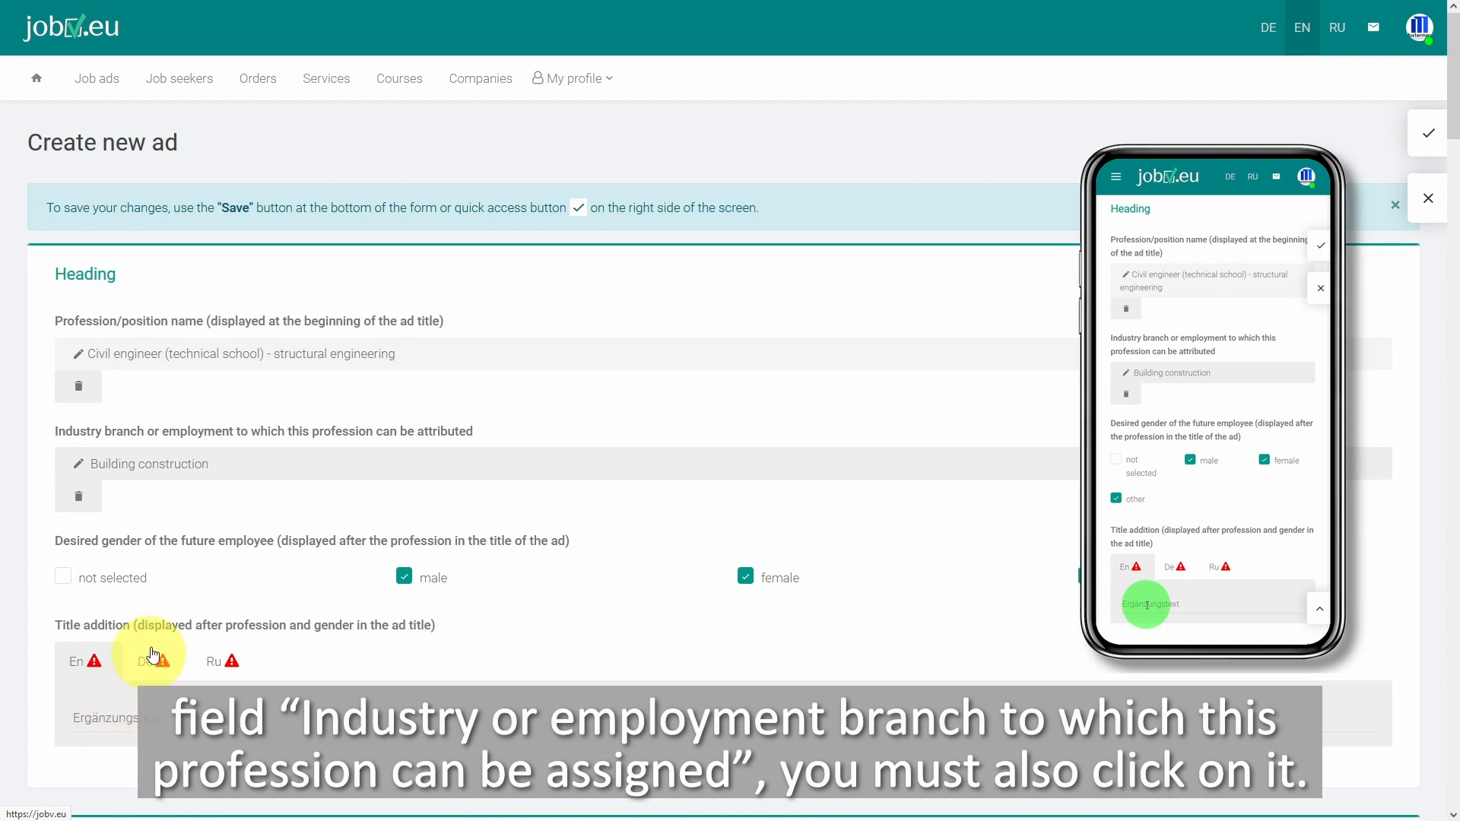
Step: Search the industry branches for "build" and assign Building construction as the profession's branch
click(148, 467)
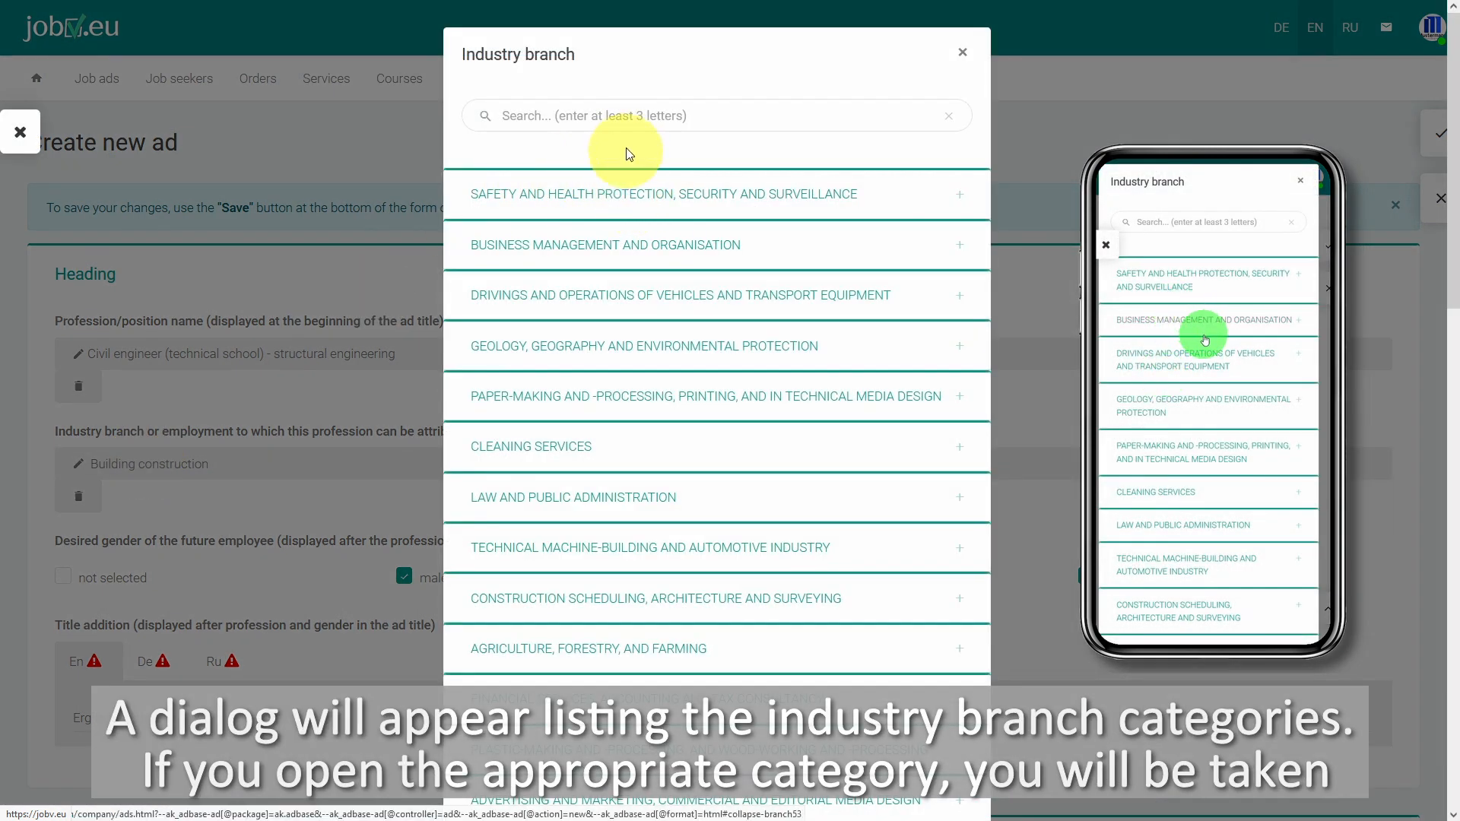
click(626, 118)
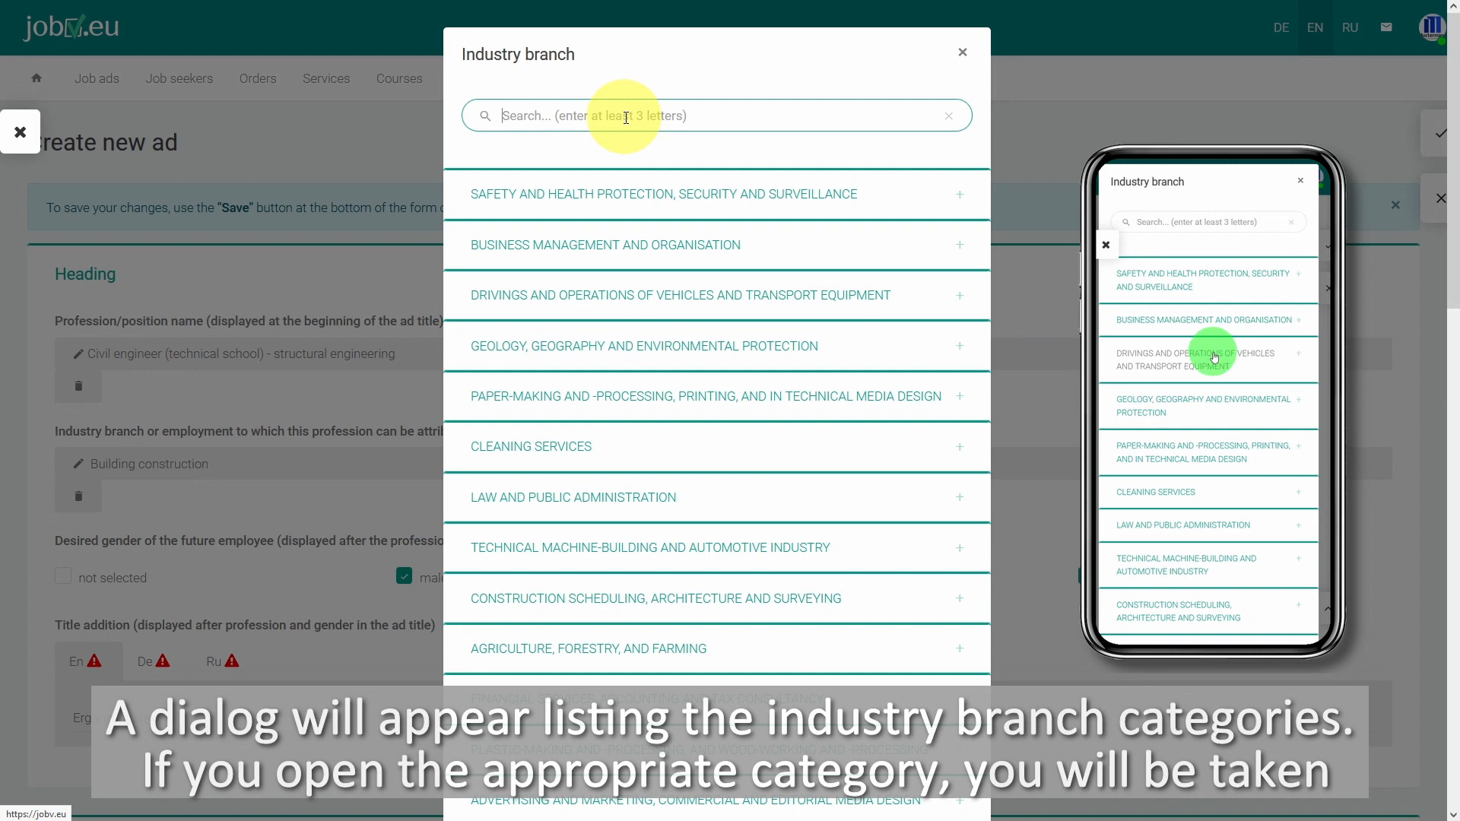
click(672, 611)
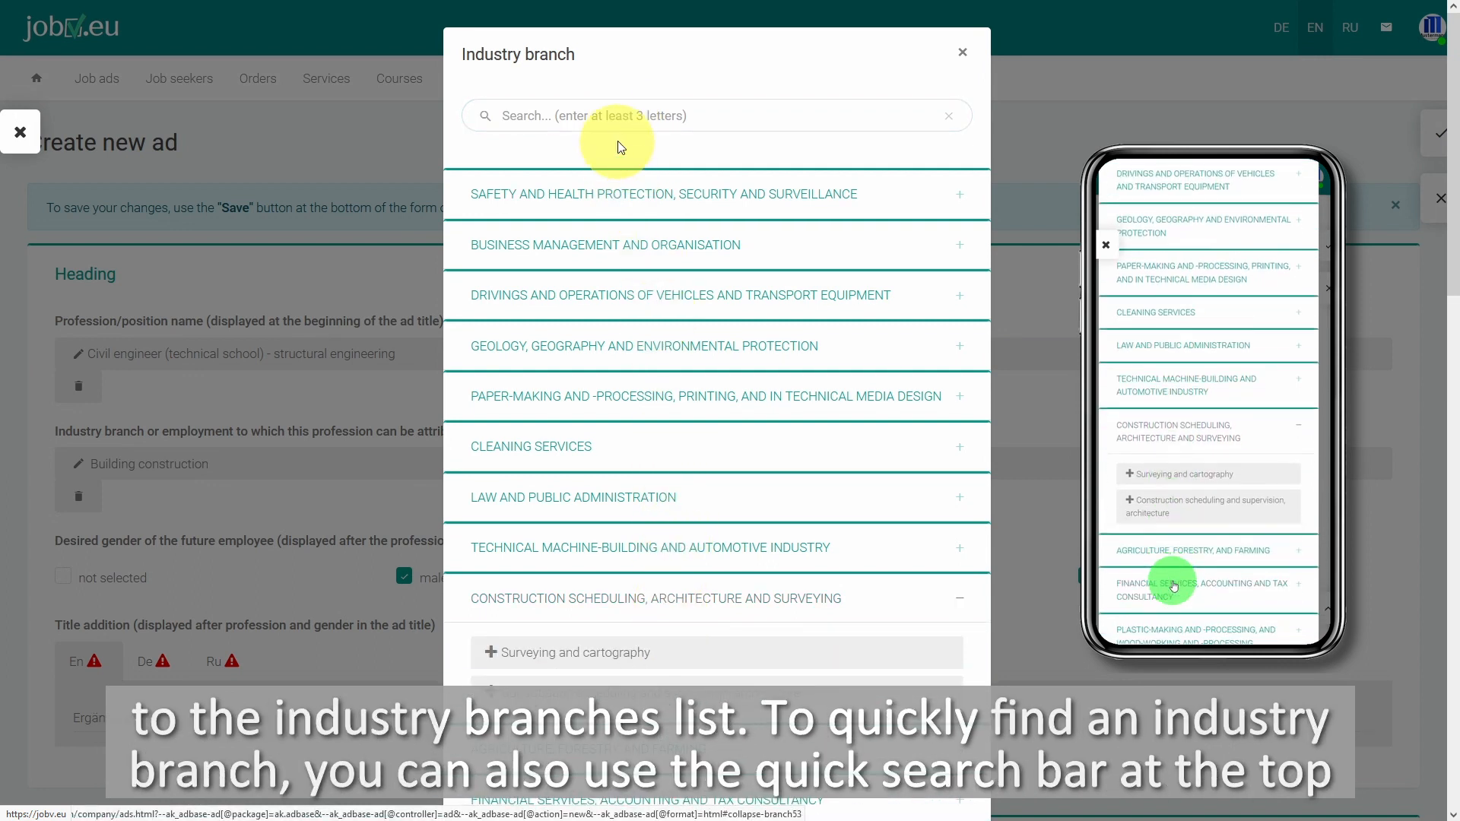
click(611, 116)
text(b)
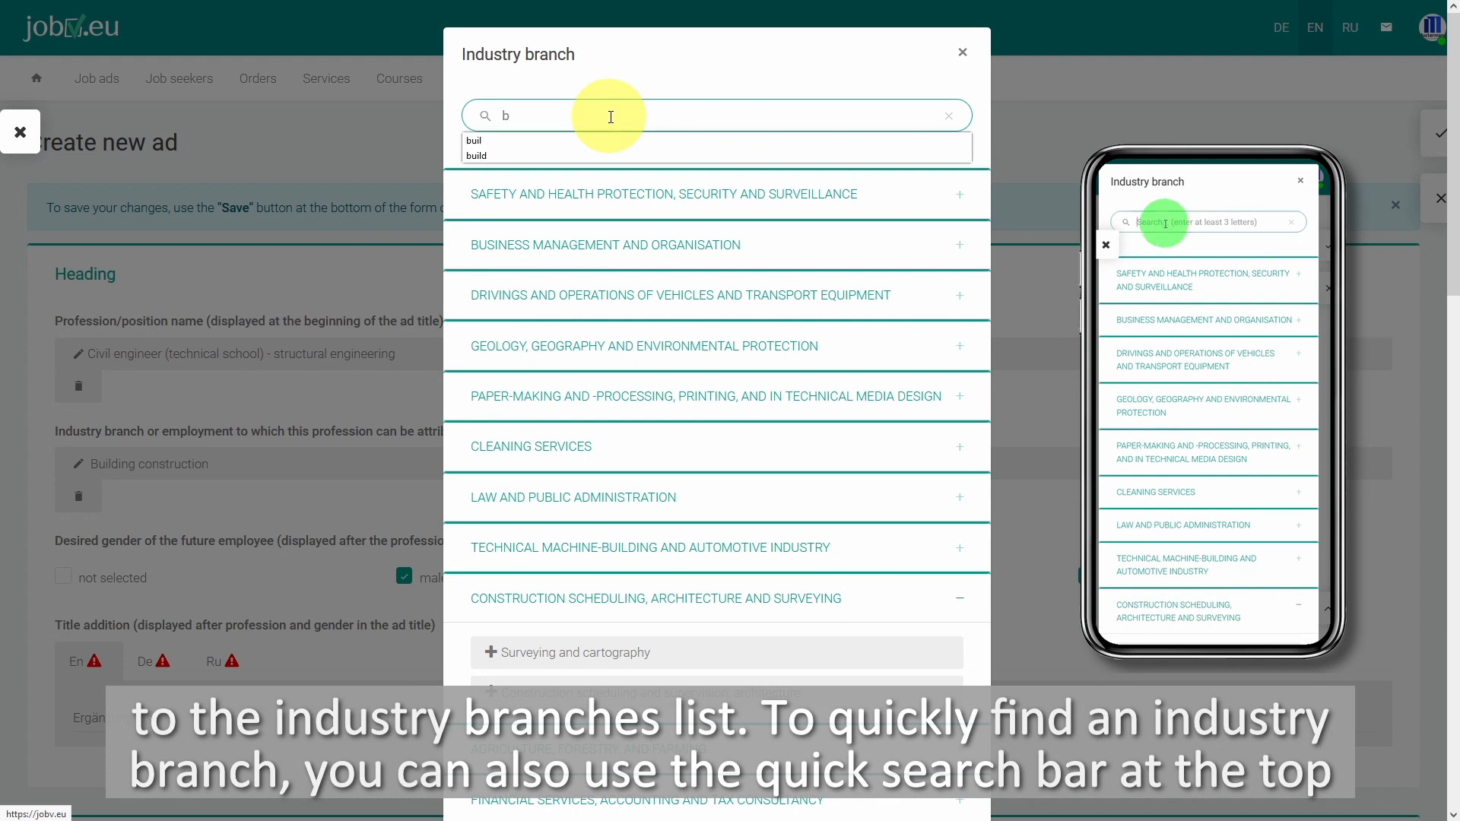
text(uild)
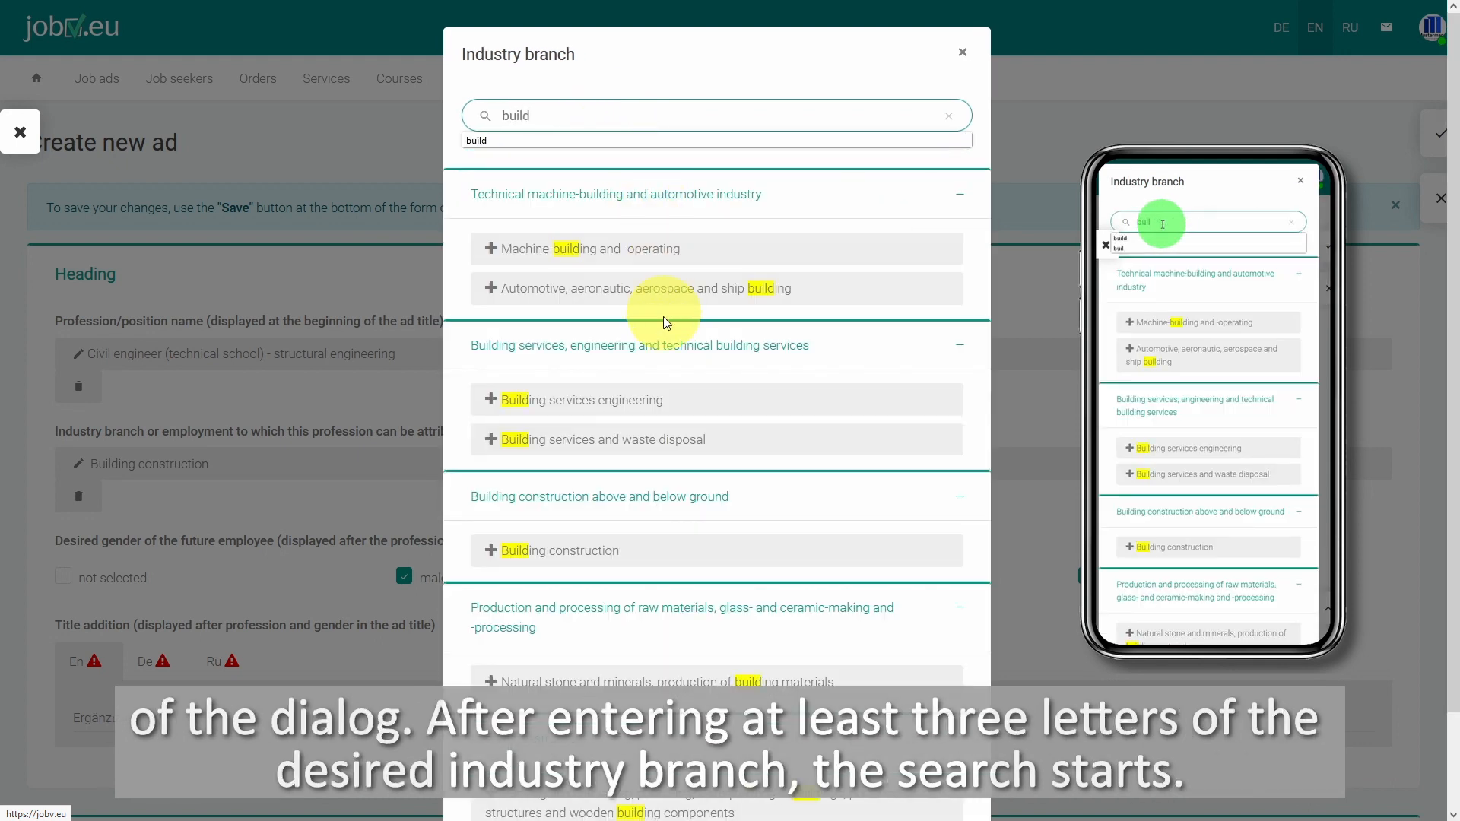
click(563, 551)
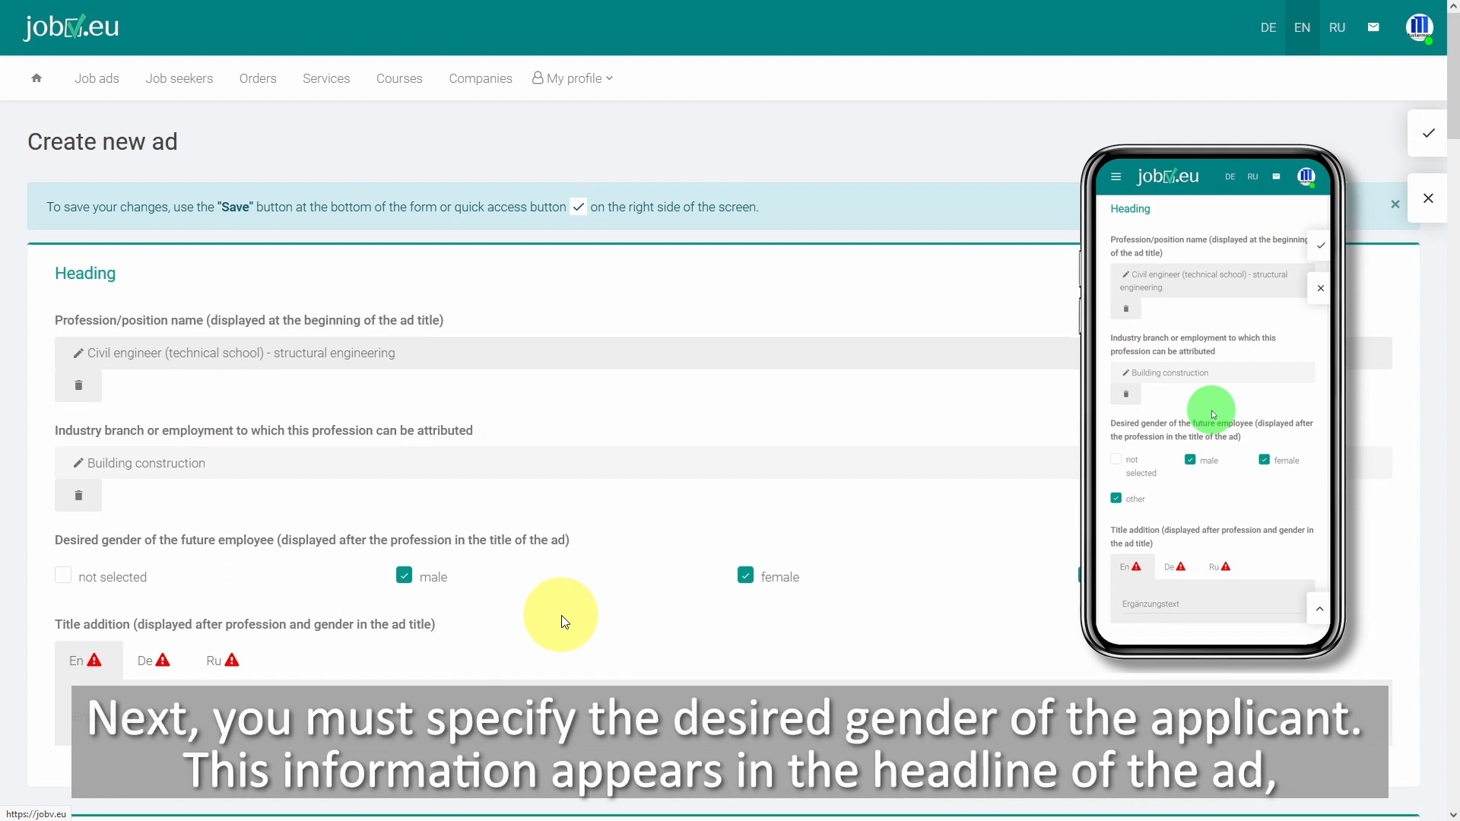
Step: Switch the desired gender to not selected, and restore the male and female options
scroll(563, 622, down, 1)
scroll(563, 616, down, 2)
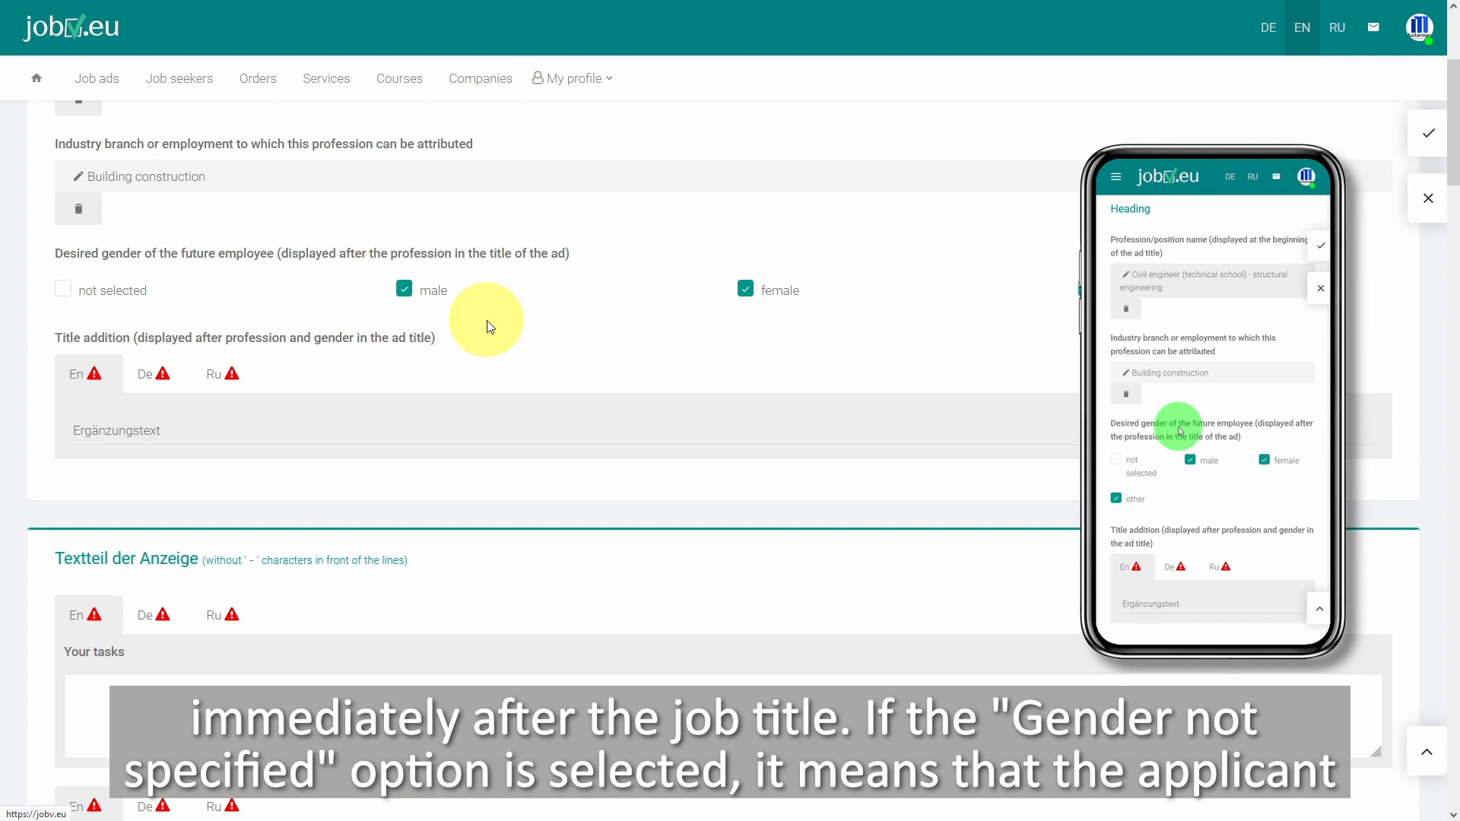
click(64, 291)
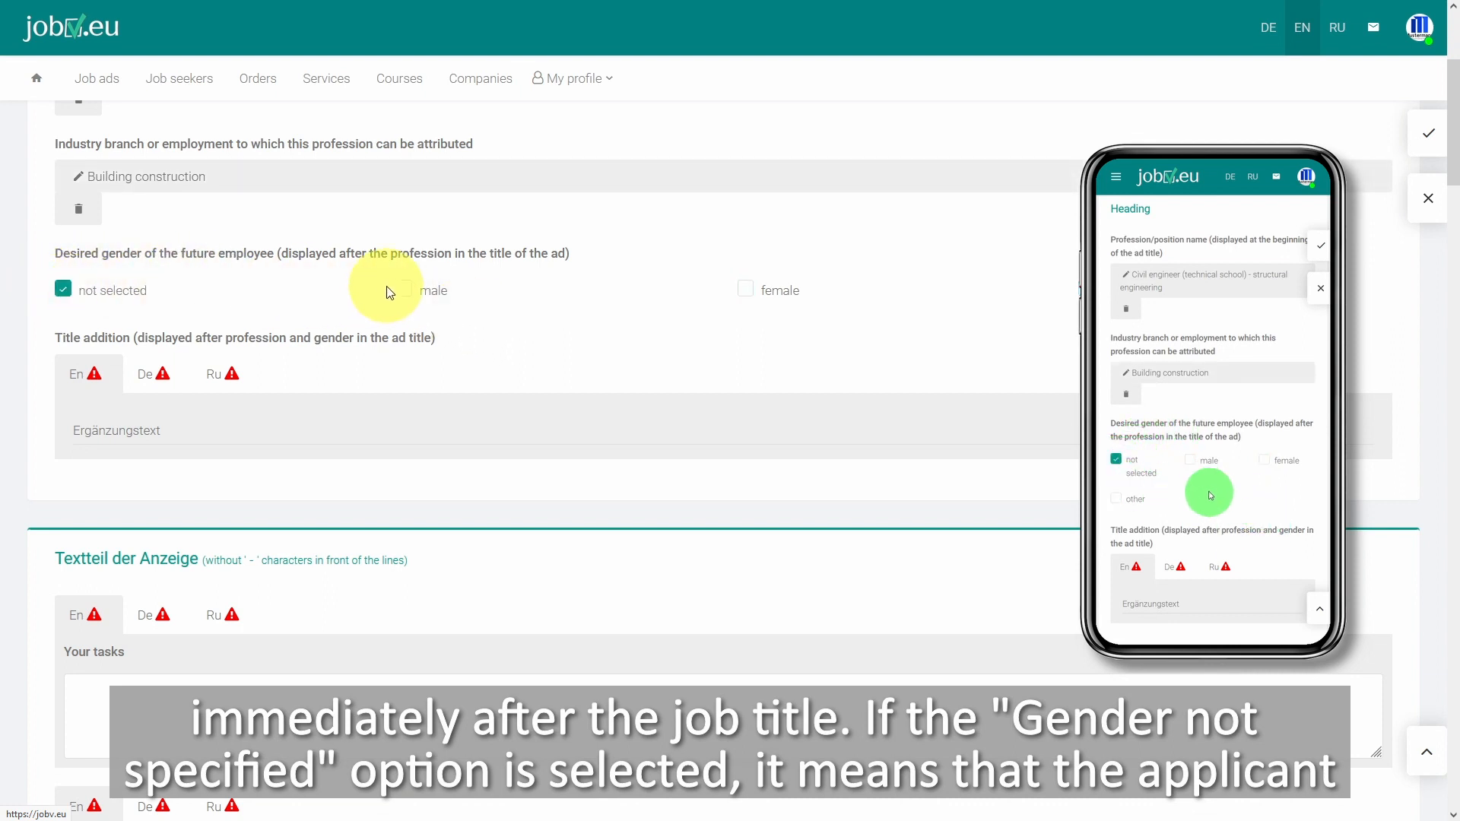
click(405, 291)
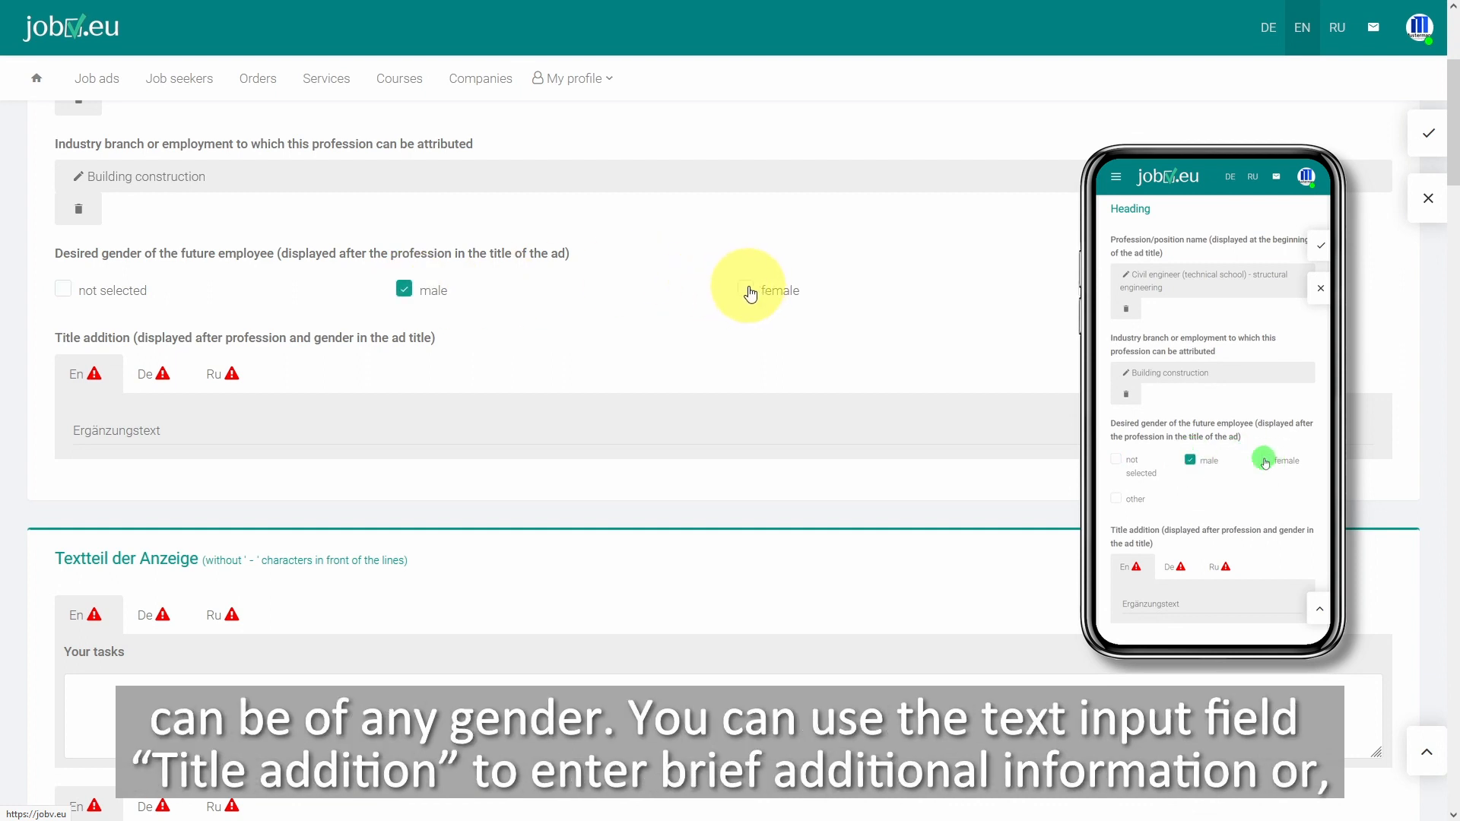
click(745, 291)
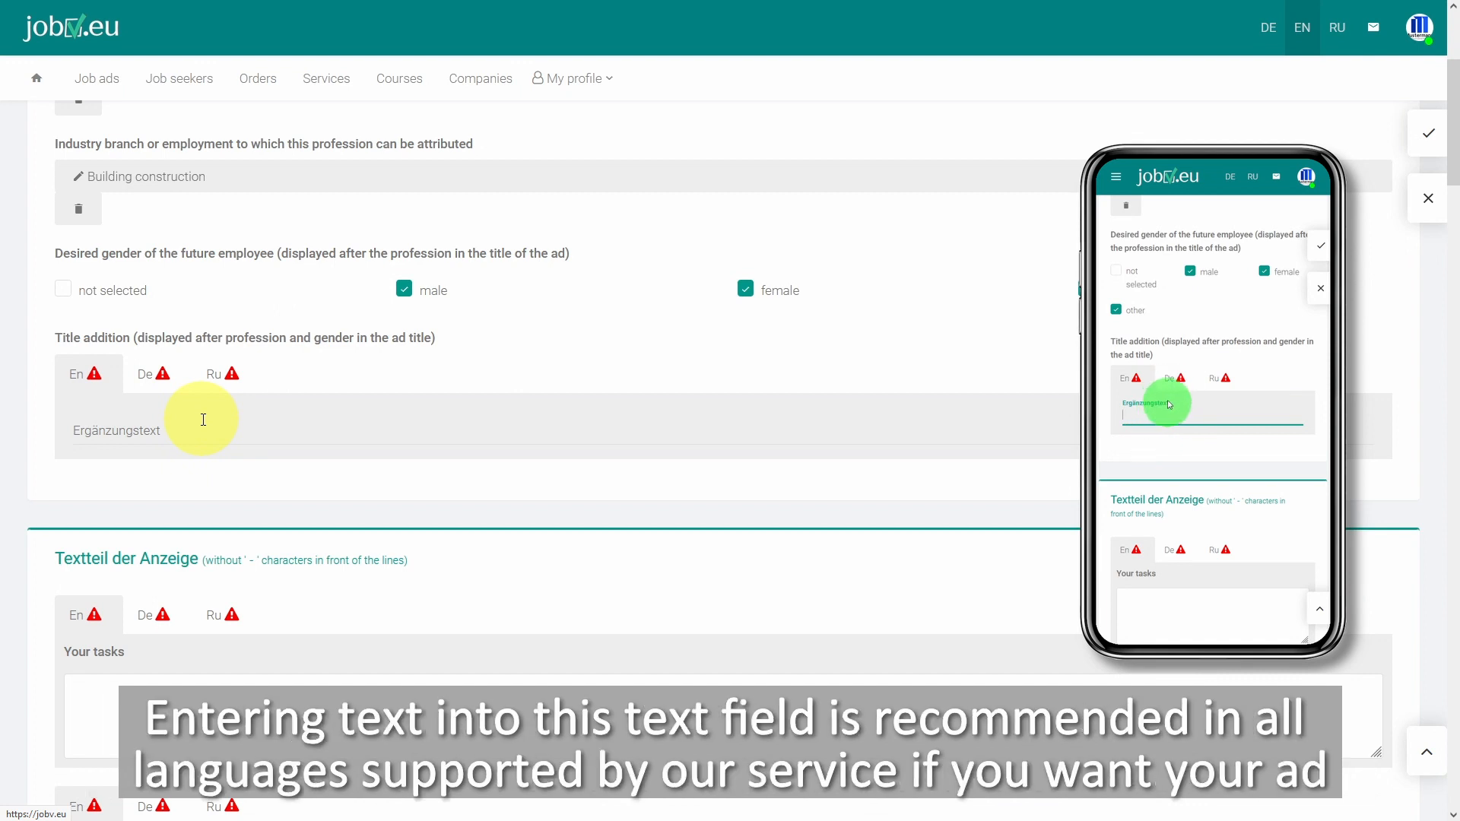
Step: Look at the German and Russian versions of the title addition and return to the English one
click(156, 375)
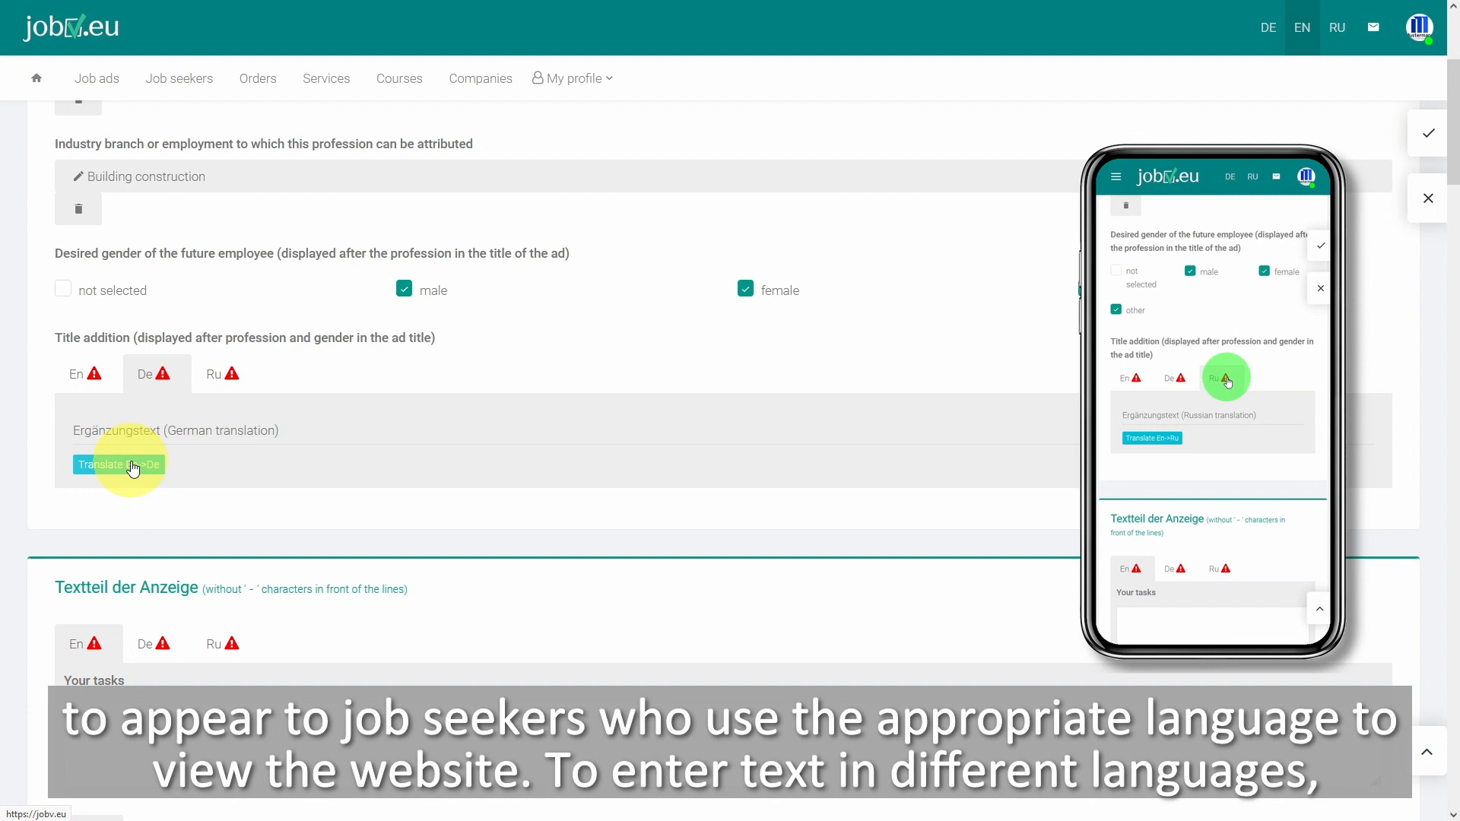
click(221, 375)
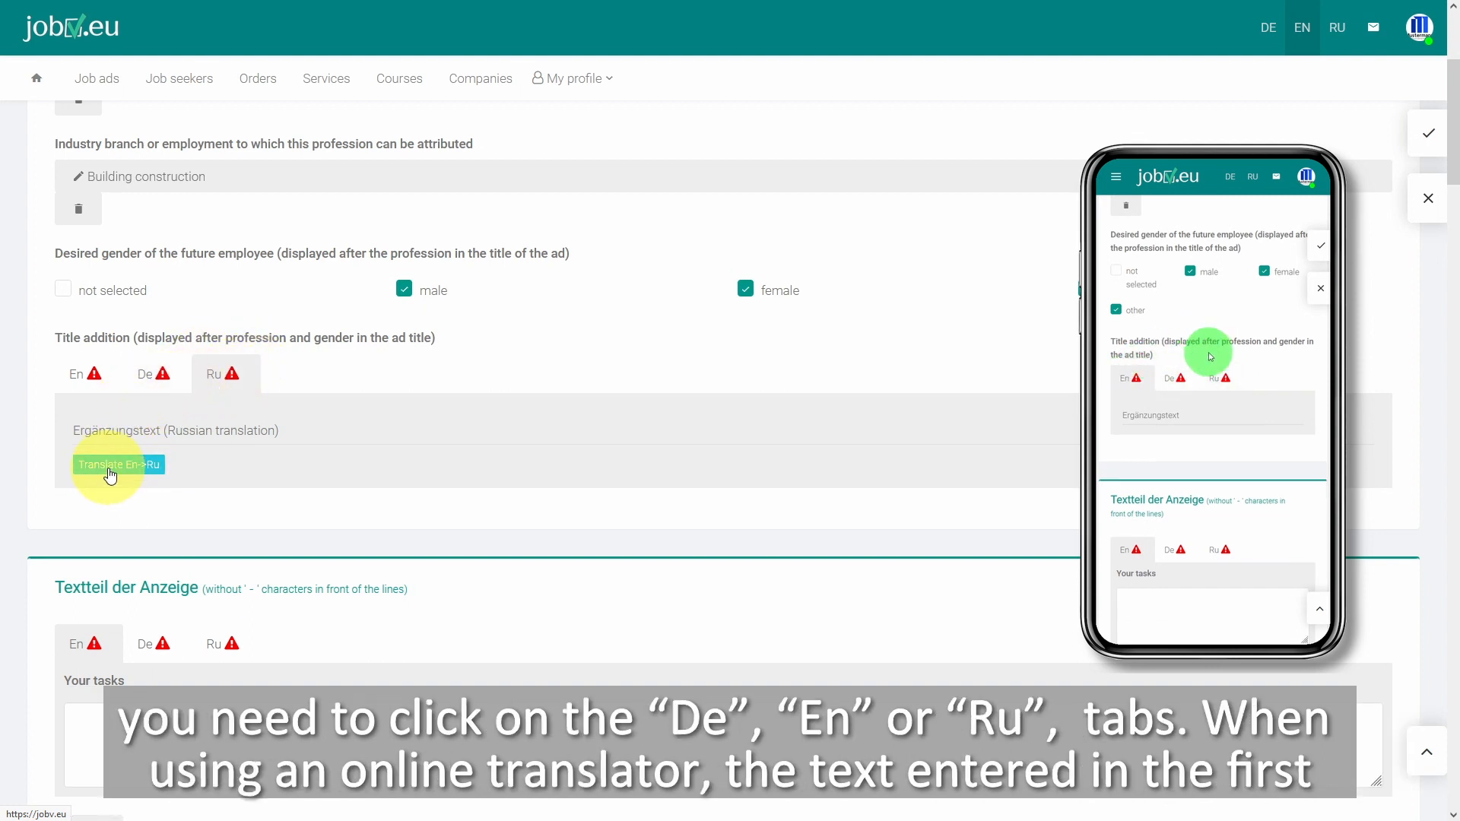
click(95, 378)
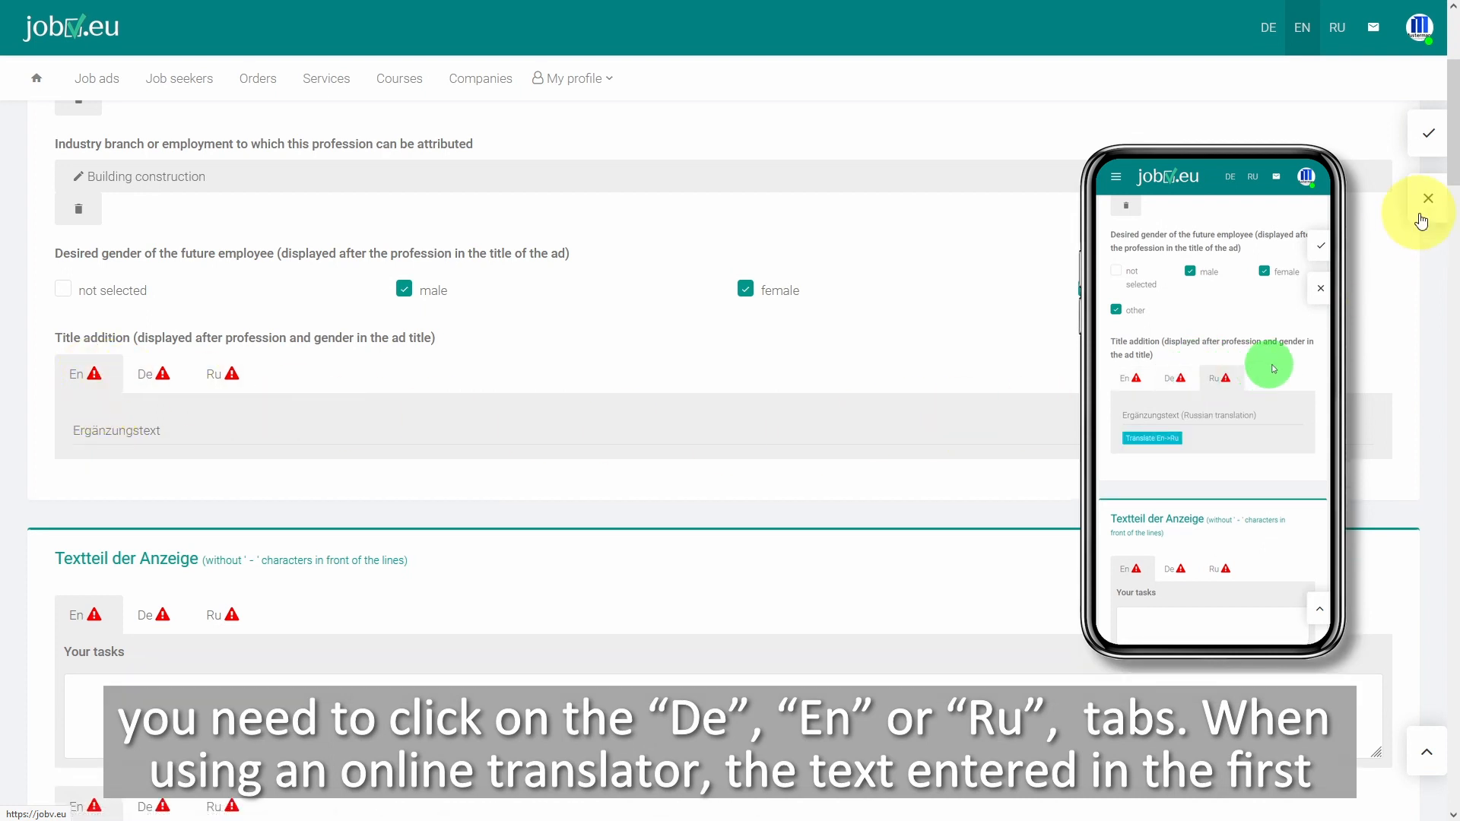
Step: Fill in the English Your tasks text with one task per line, from establishing and developing customer contacts to project management tasks
scroll(1454, 162, down, 5)
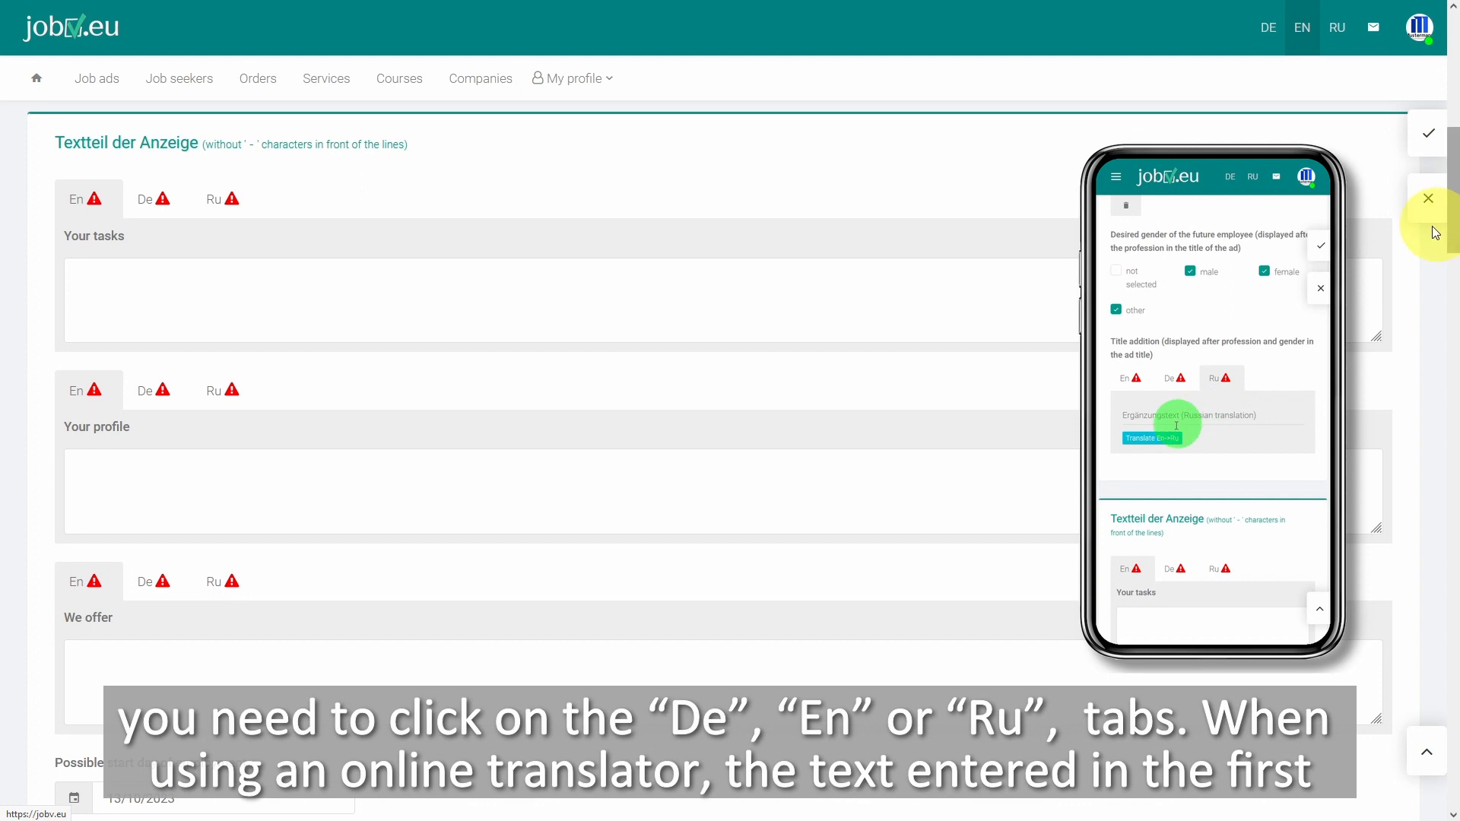
scroll(363, 278, up, 1)
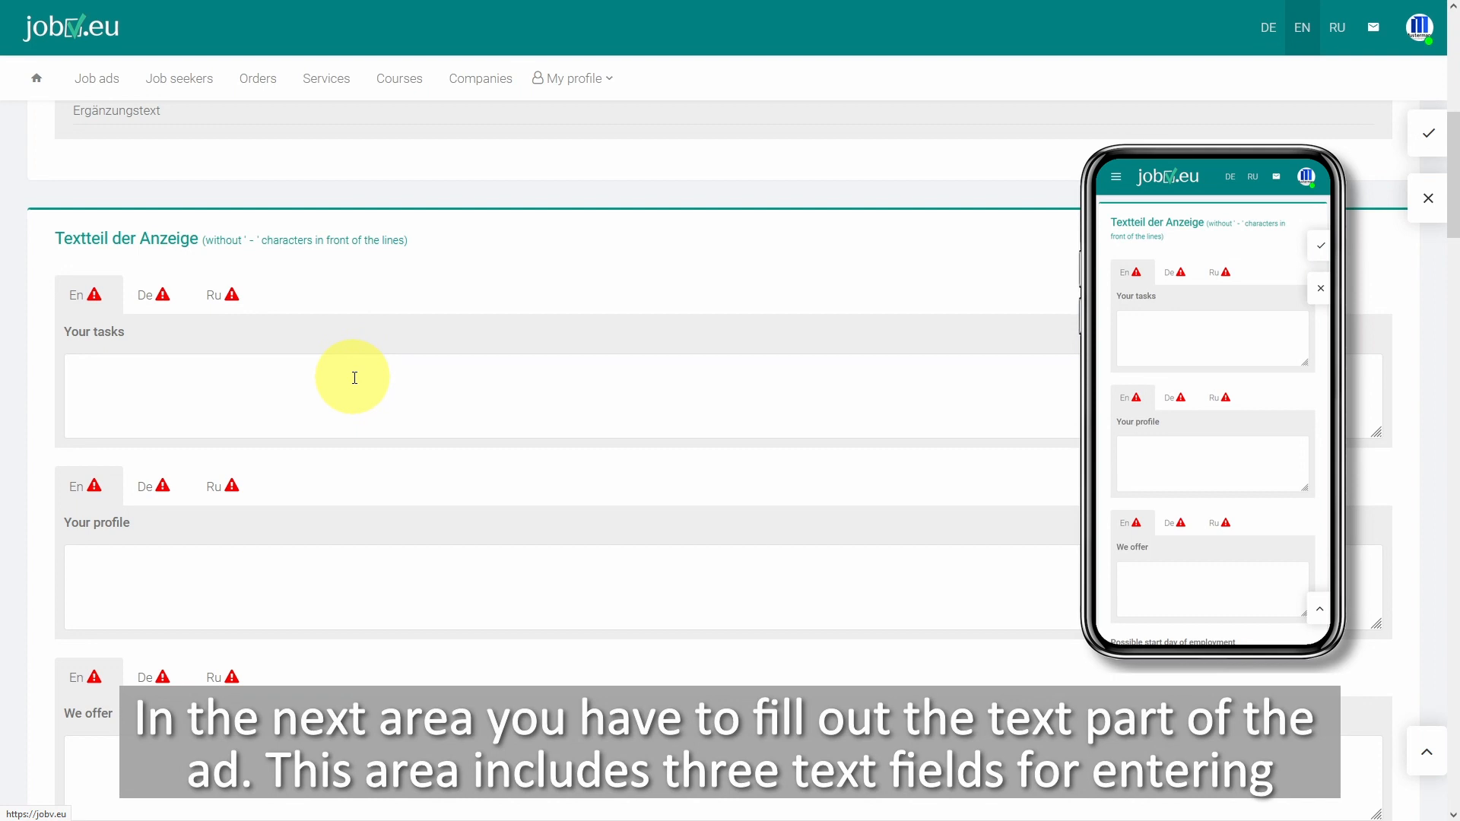
click(107, 372)
text(Development of infrastructure measures  for municipal and private clients Planning in urban water management and traffic systems (infrastructure) Independent processing of service phases 1 to 9 of the HOAI project management tasks)
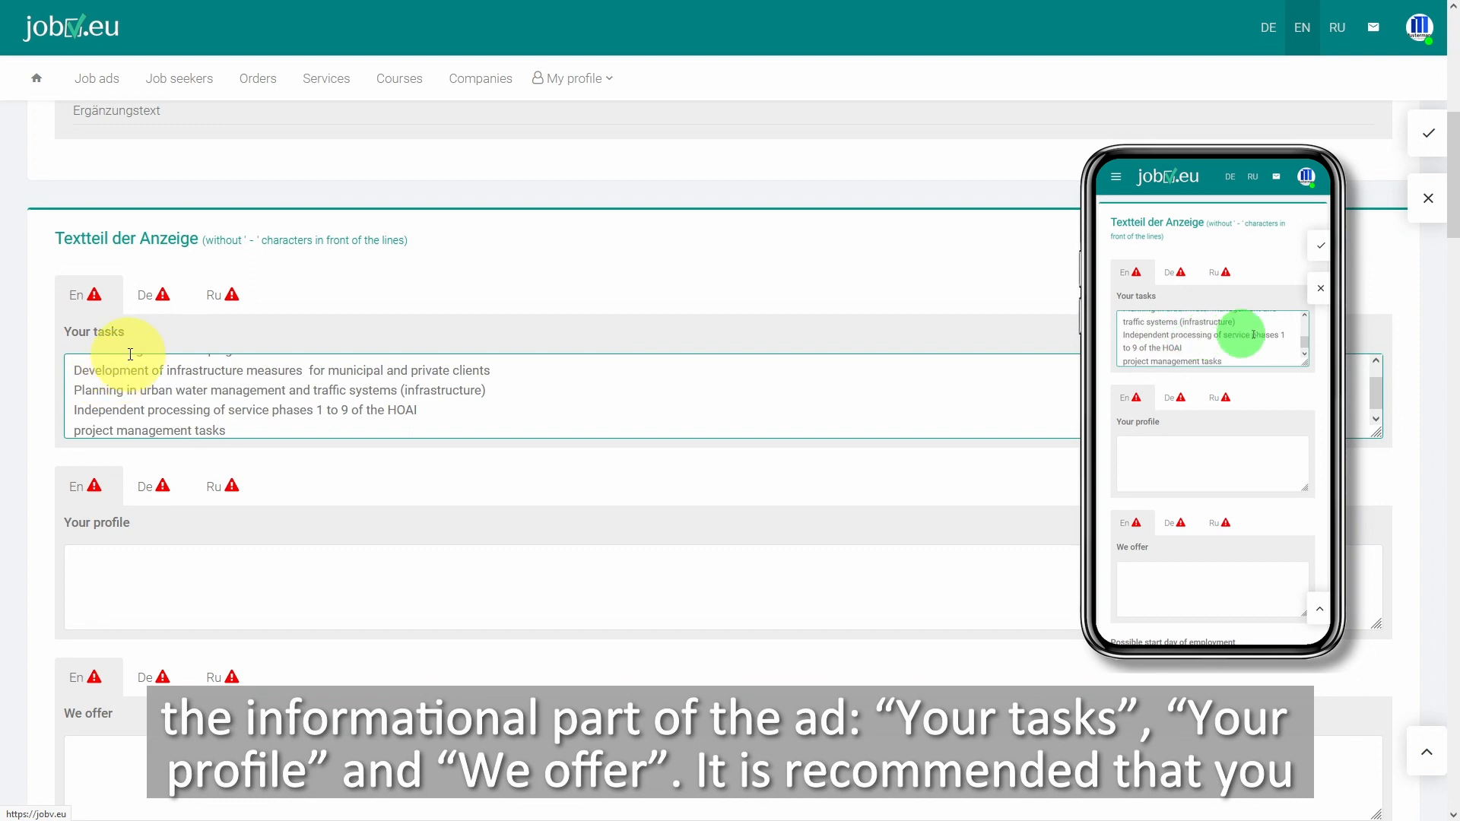
Step: Translate the Your tasks text from English into German and Russian with the built-in translator
click(155, 295)
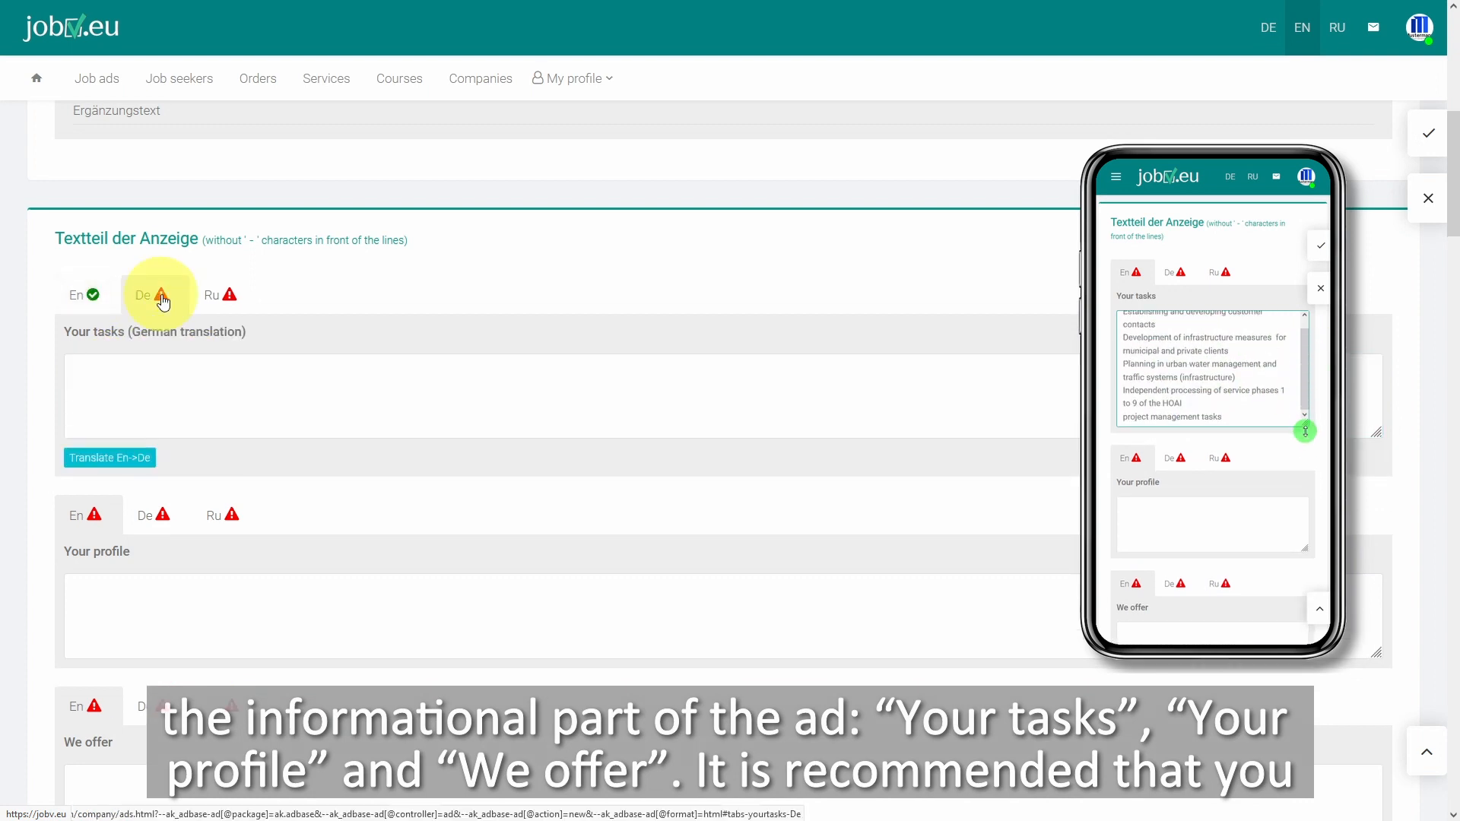
click(116, 457)
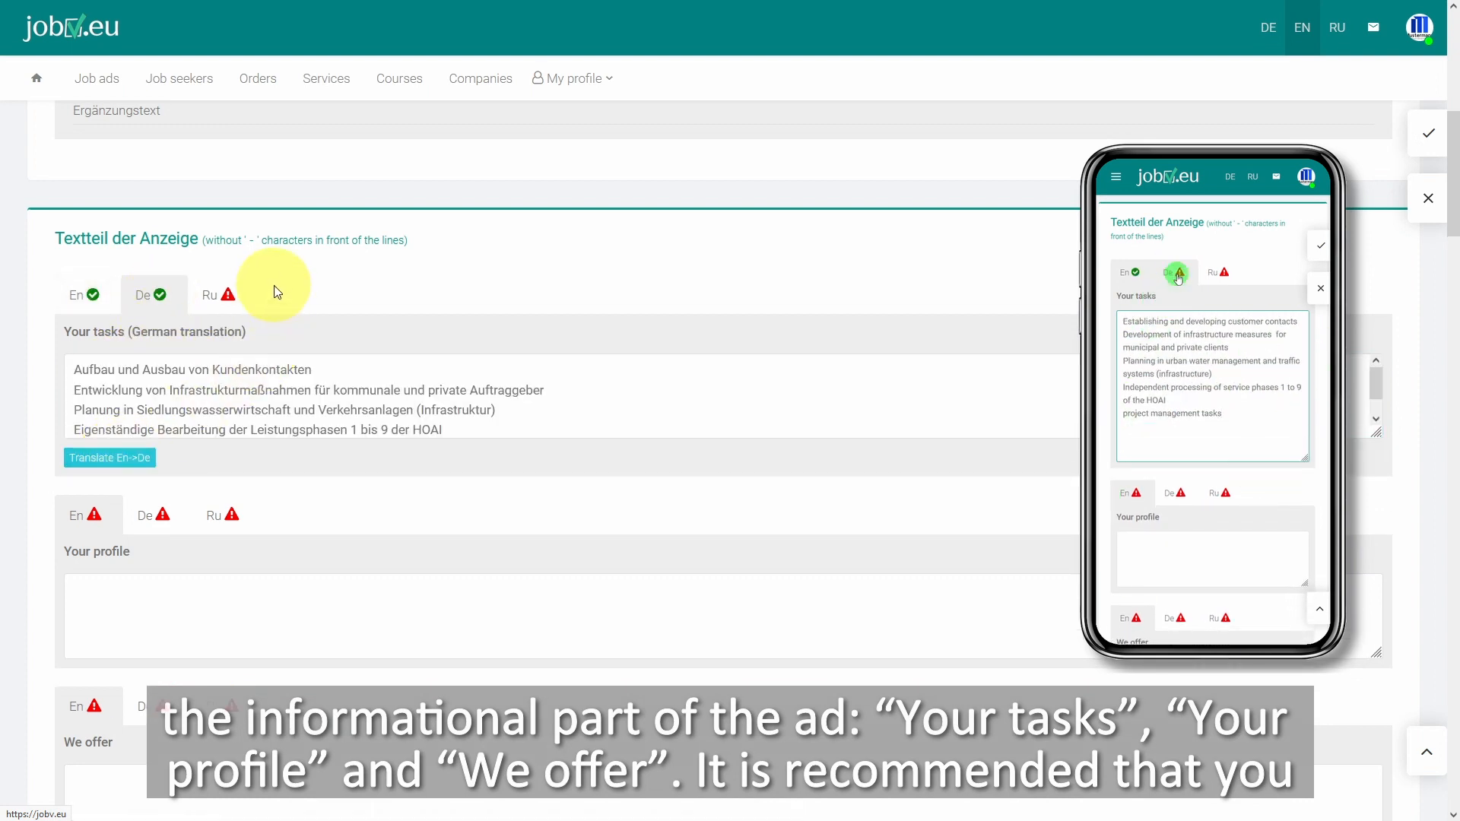
click(217, 310)
click(101, 459)
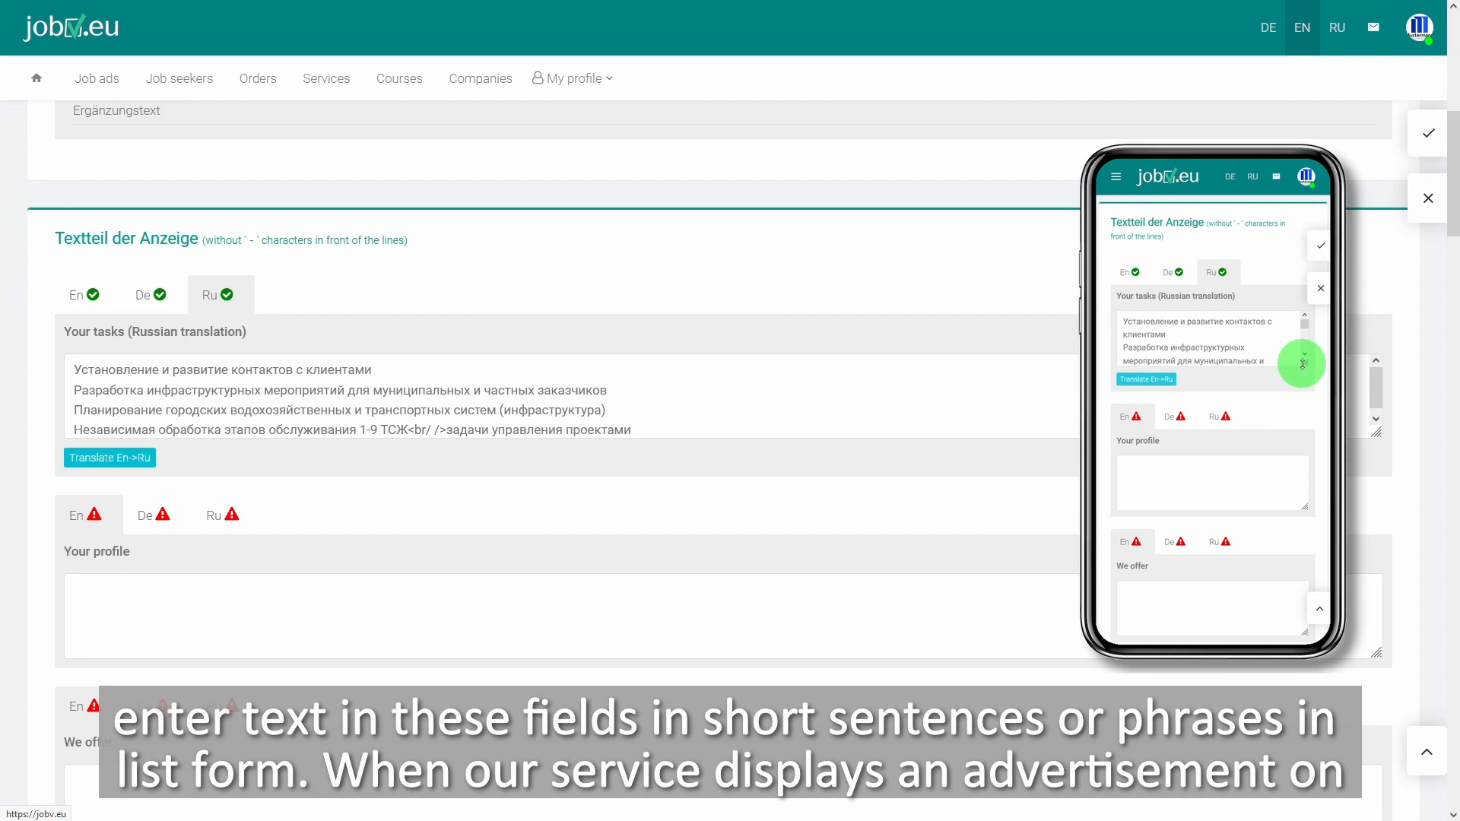
Step: Paste the English Your profile requirements, ending with knowledge of using industry-standard specialist software, and translate them into German and Russian
click(143, 602)
key(ctrl+v)
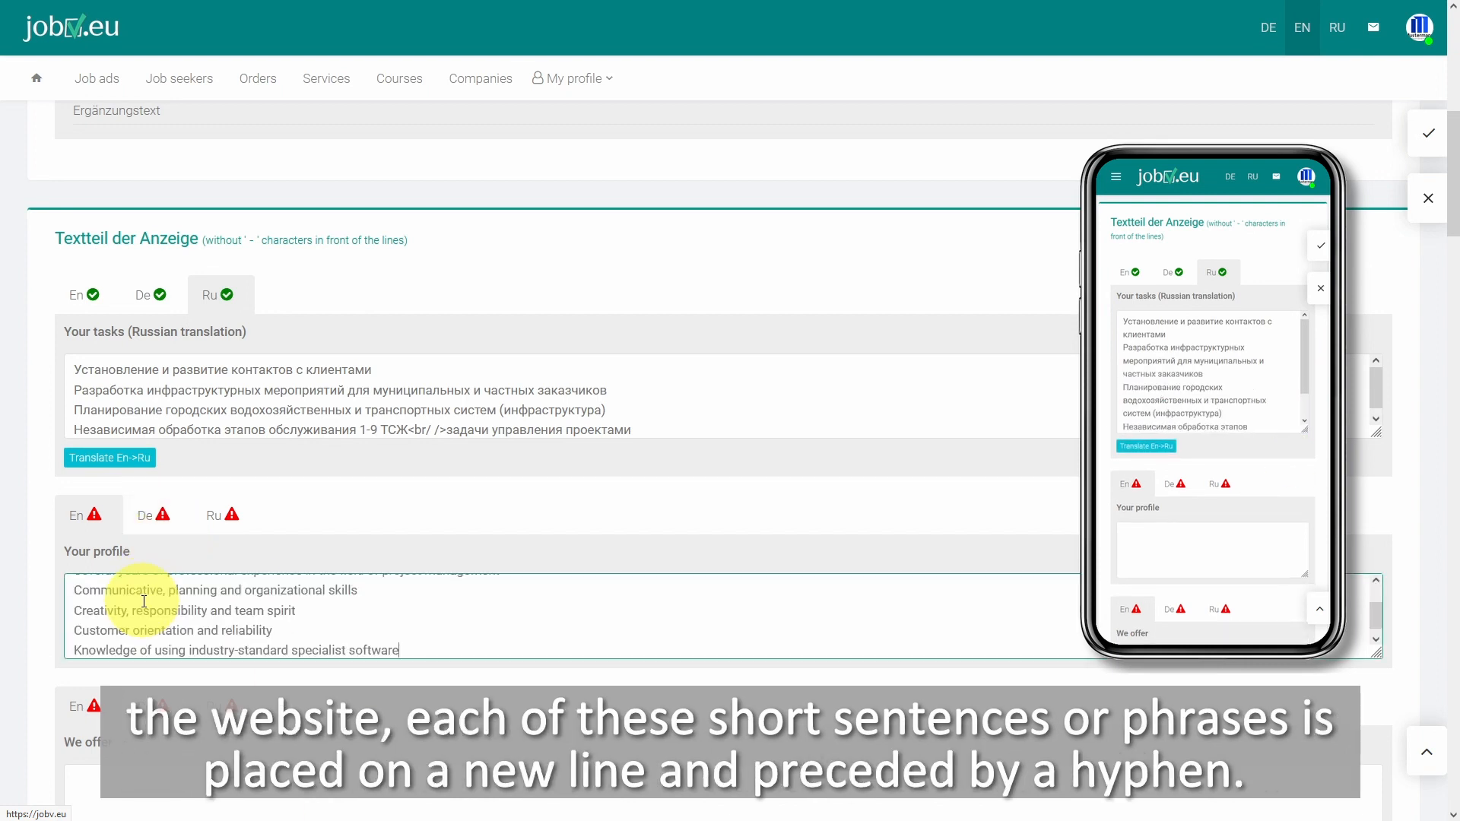
click(153, 514)
click(109, 678)
click(248, 525)
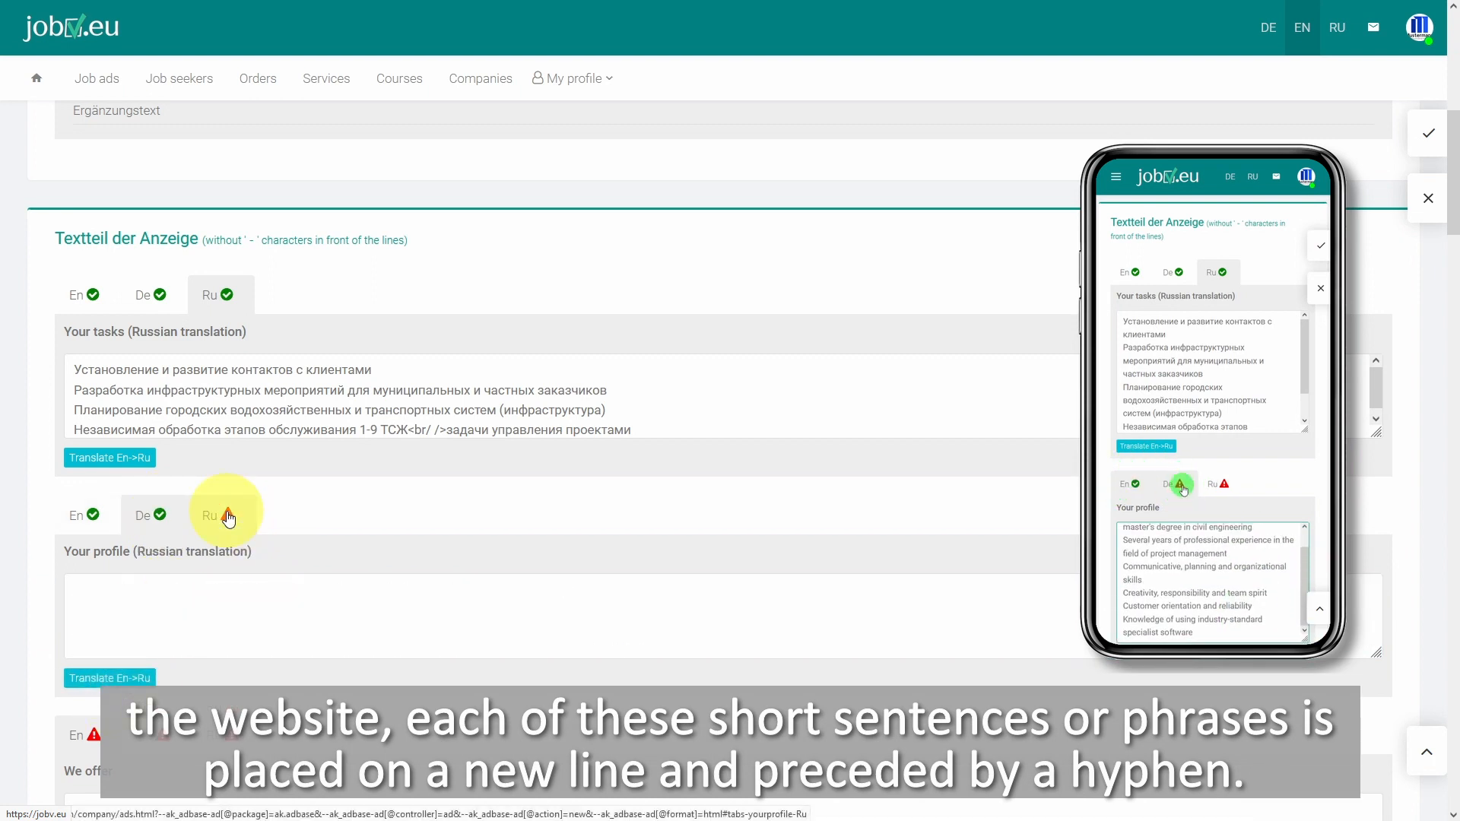
click(114, 678)
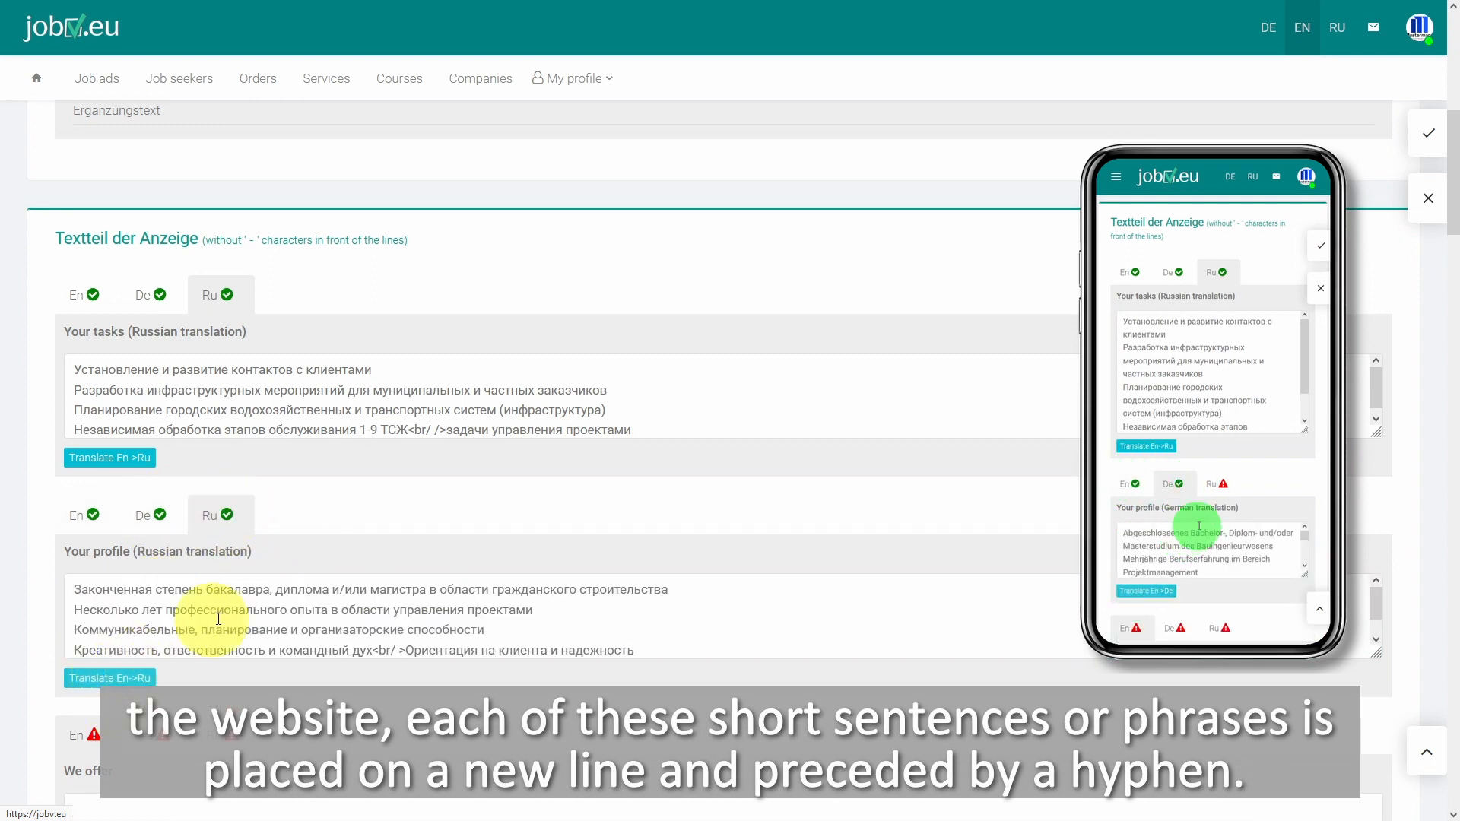
Step: Fill in the English We offer text with one benefit per line, from a modern workplace with long-term prospects to opportunities for further development
scroll(202, 683, down, 2)
scroll(202, 682, down, 2)
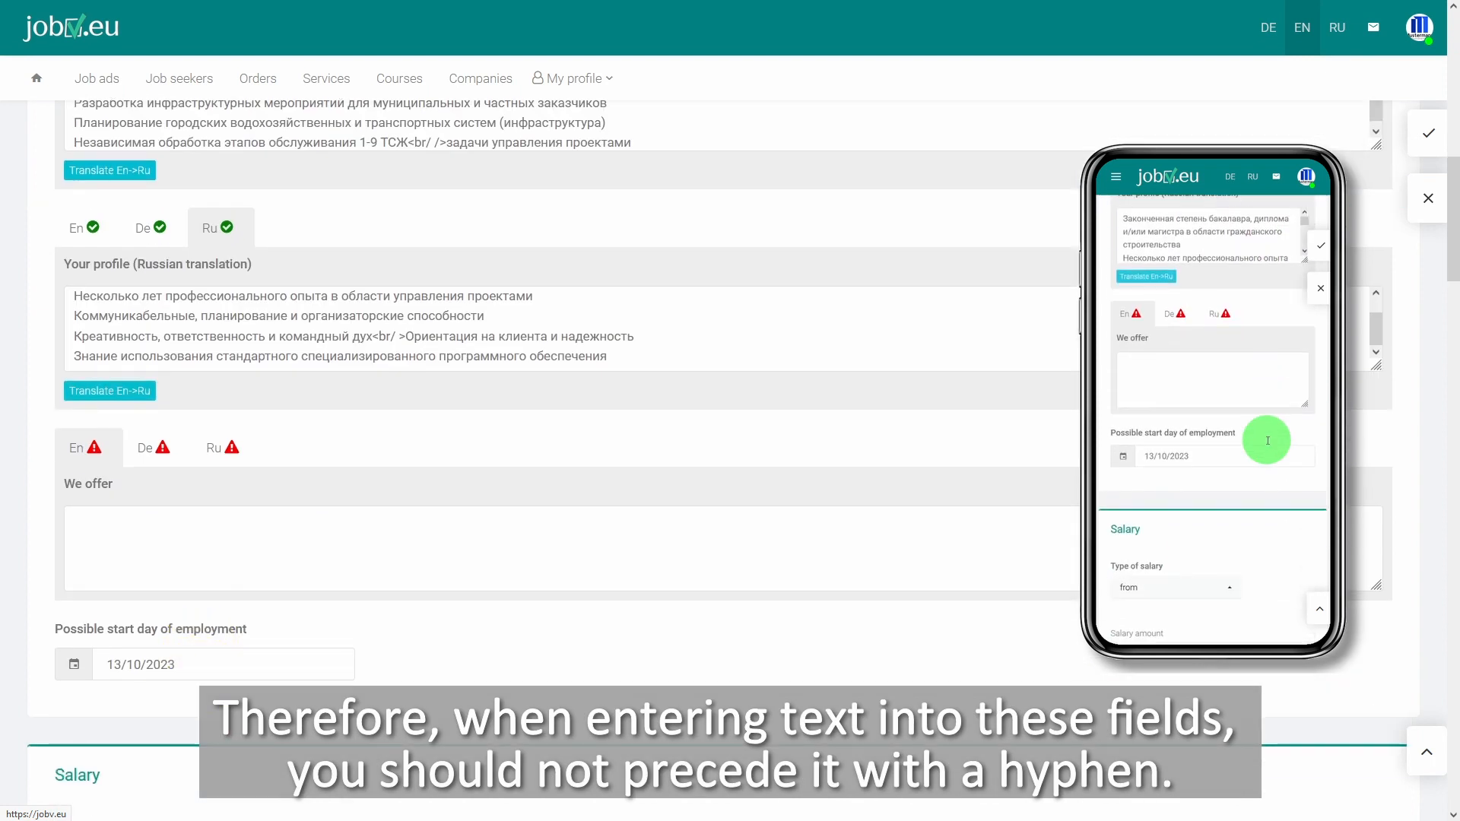
text(a modern workplace with long-term prospects and challenging tasks an independent, responsible activity with a competent and successful project team performance-based pay opportunities for further development)
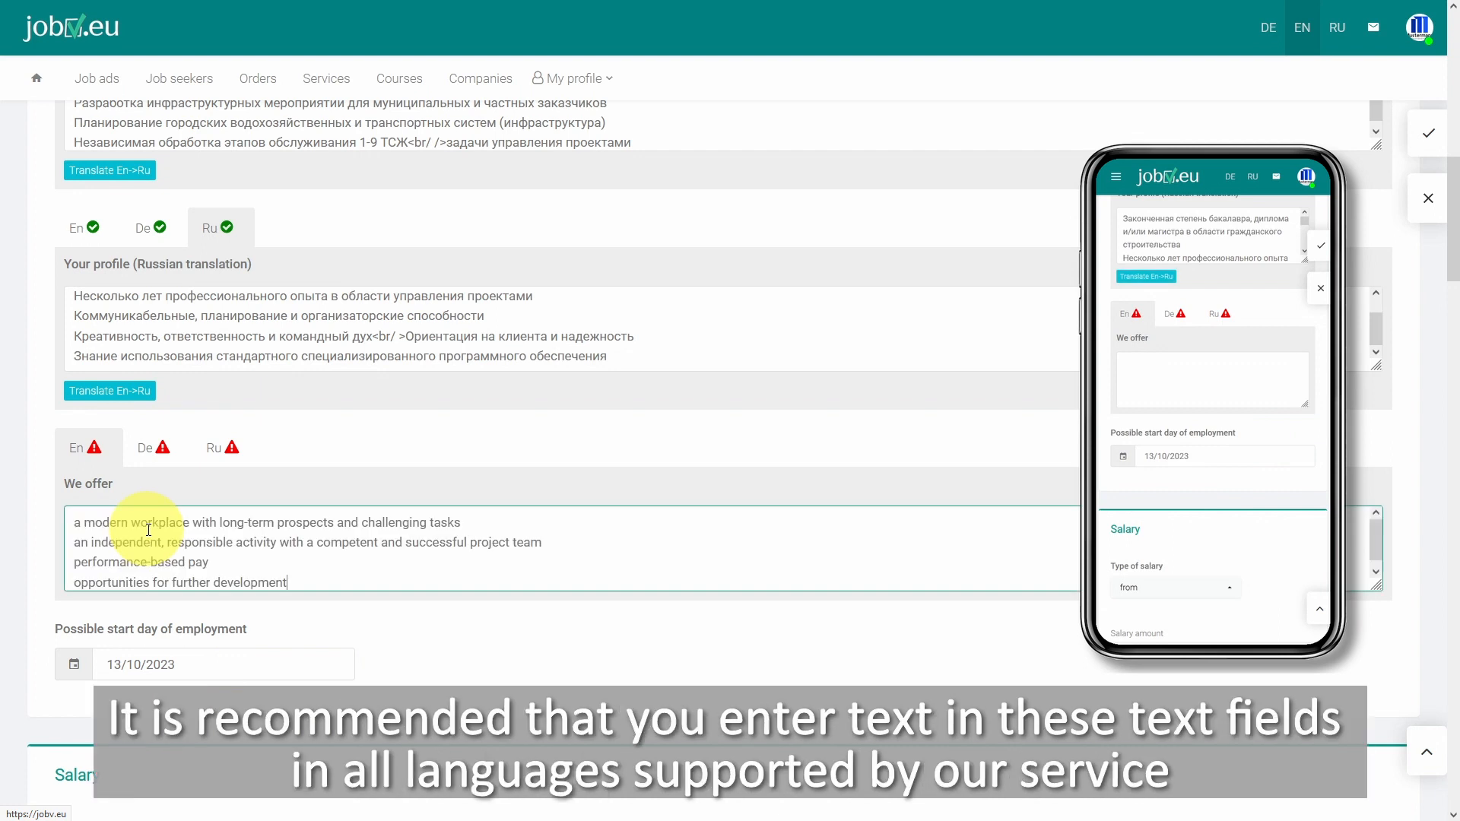
Step: Translate the We offer text from English into German and Russian with the built-in translator
click(156, 447)
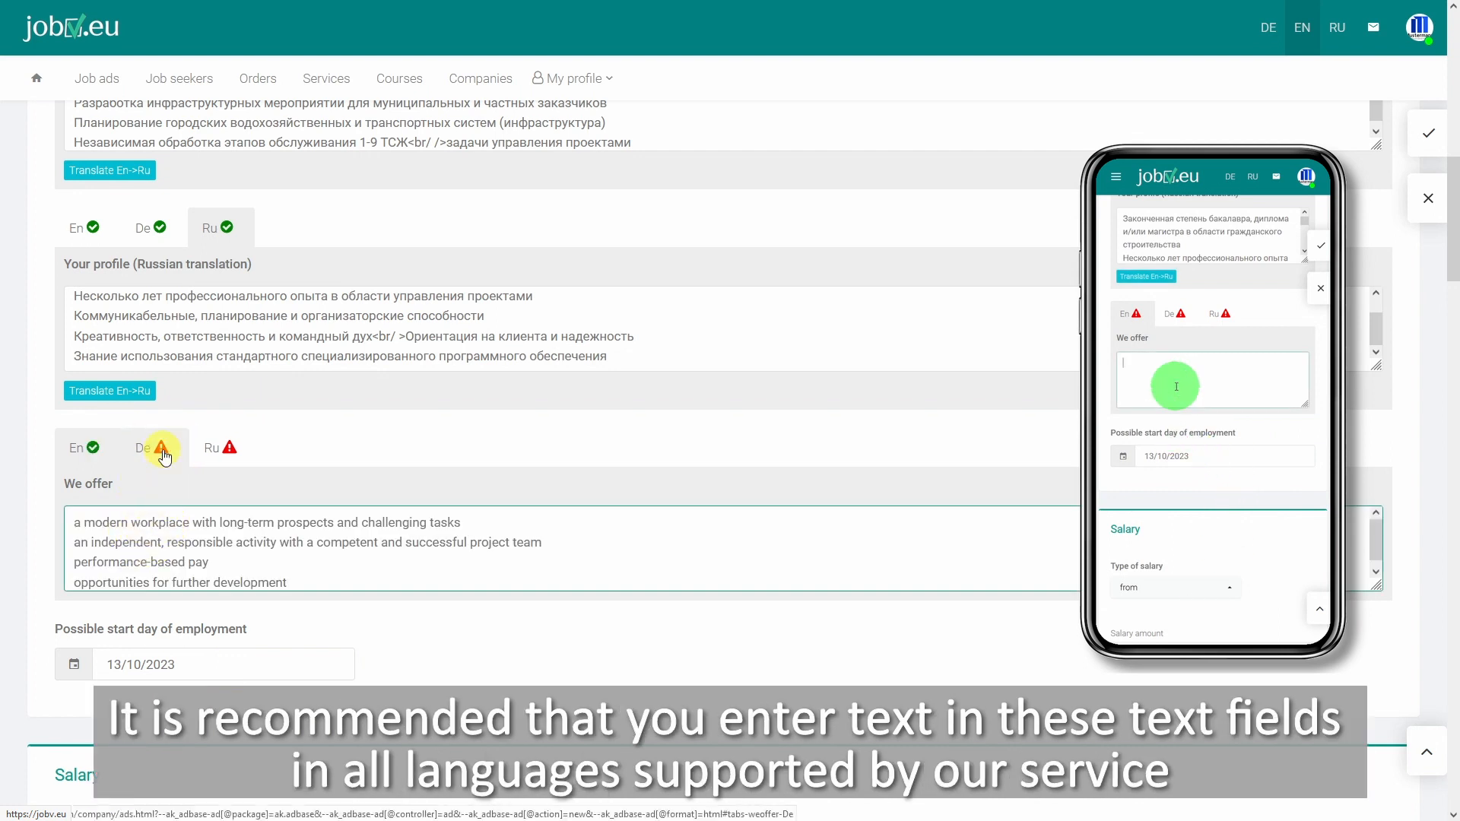
click(112, 611)
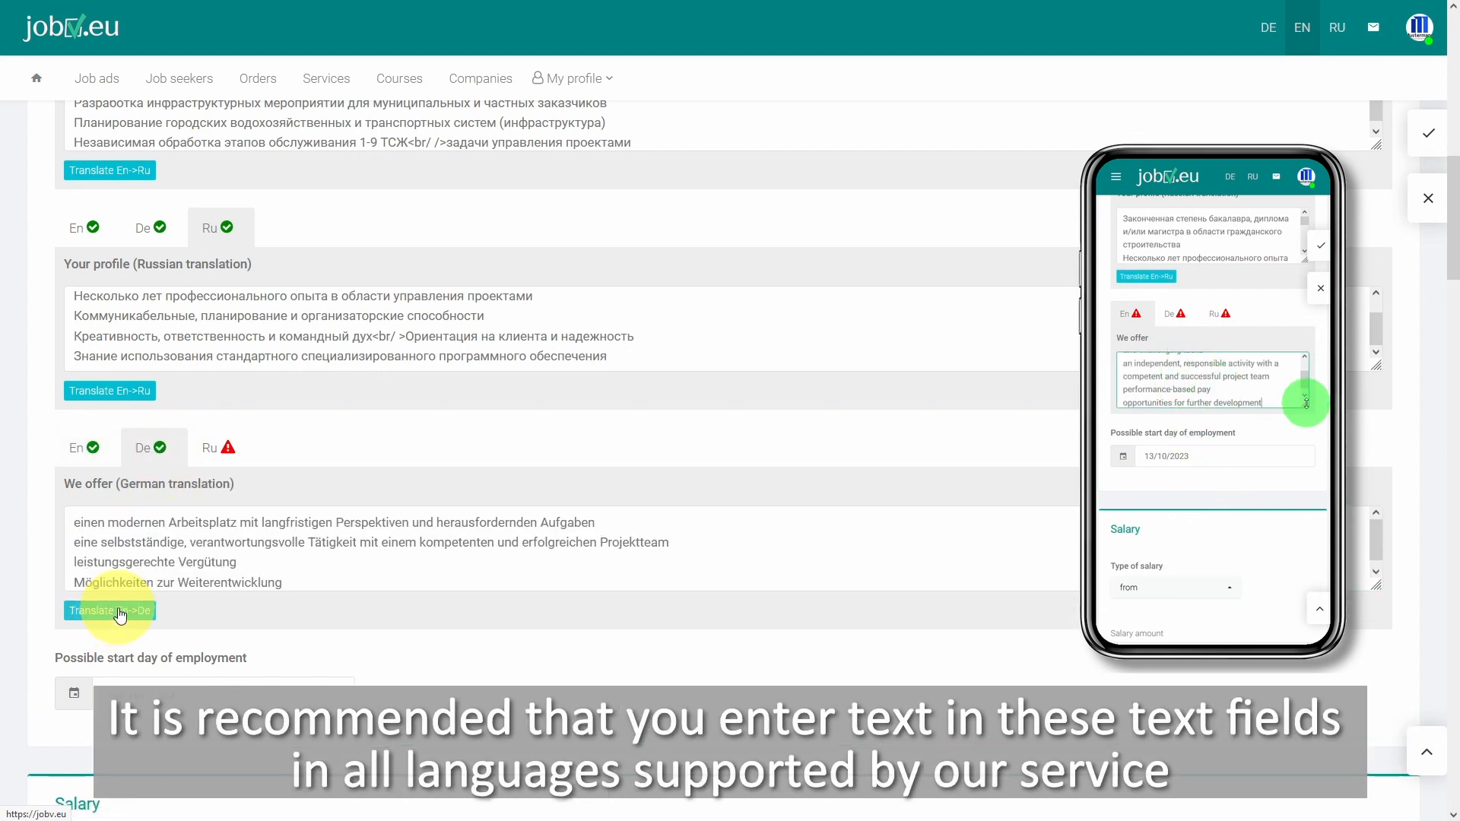
click(228, 450)
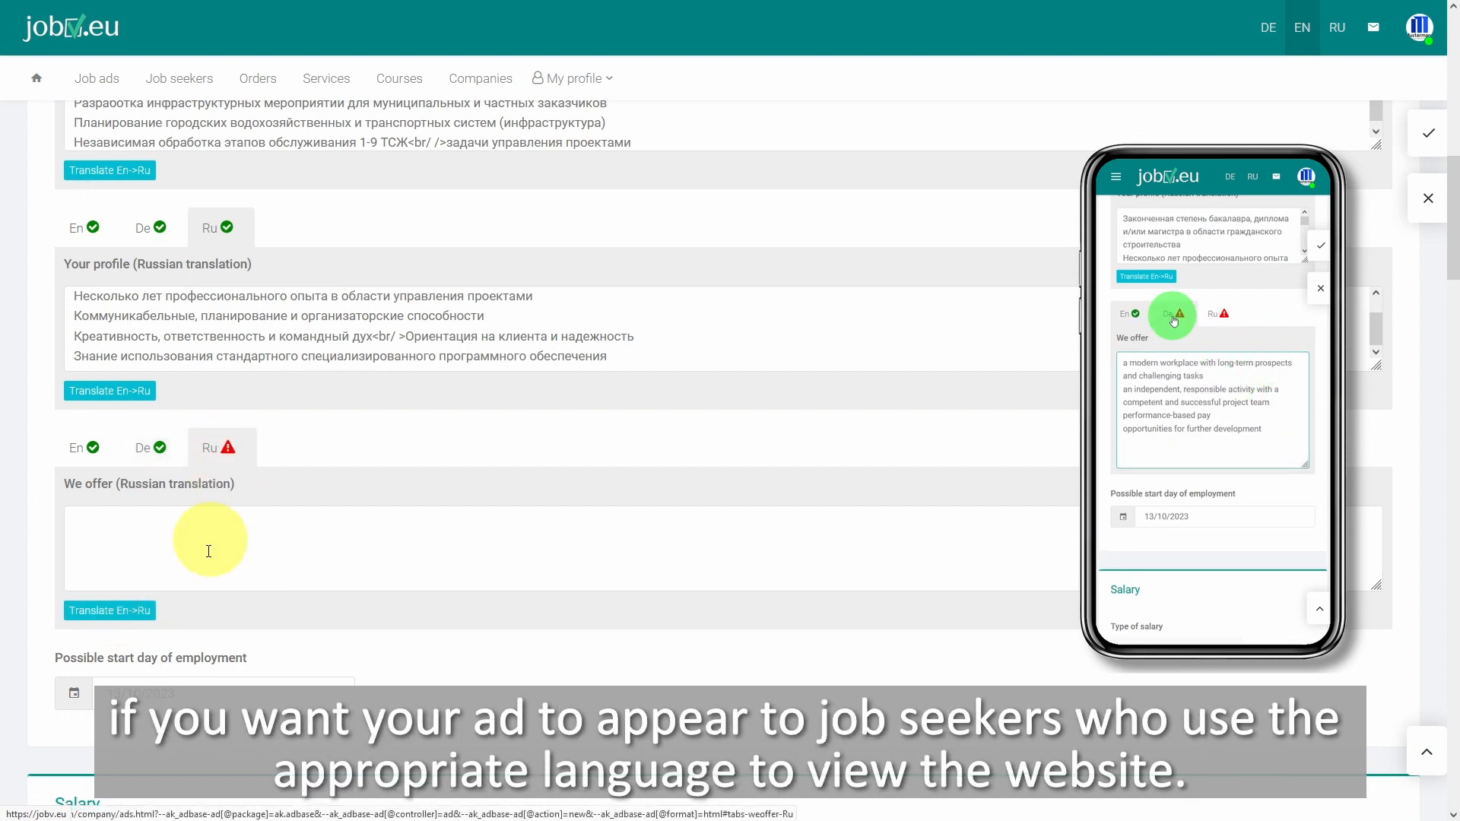
click(114, 613)
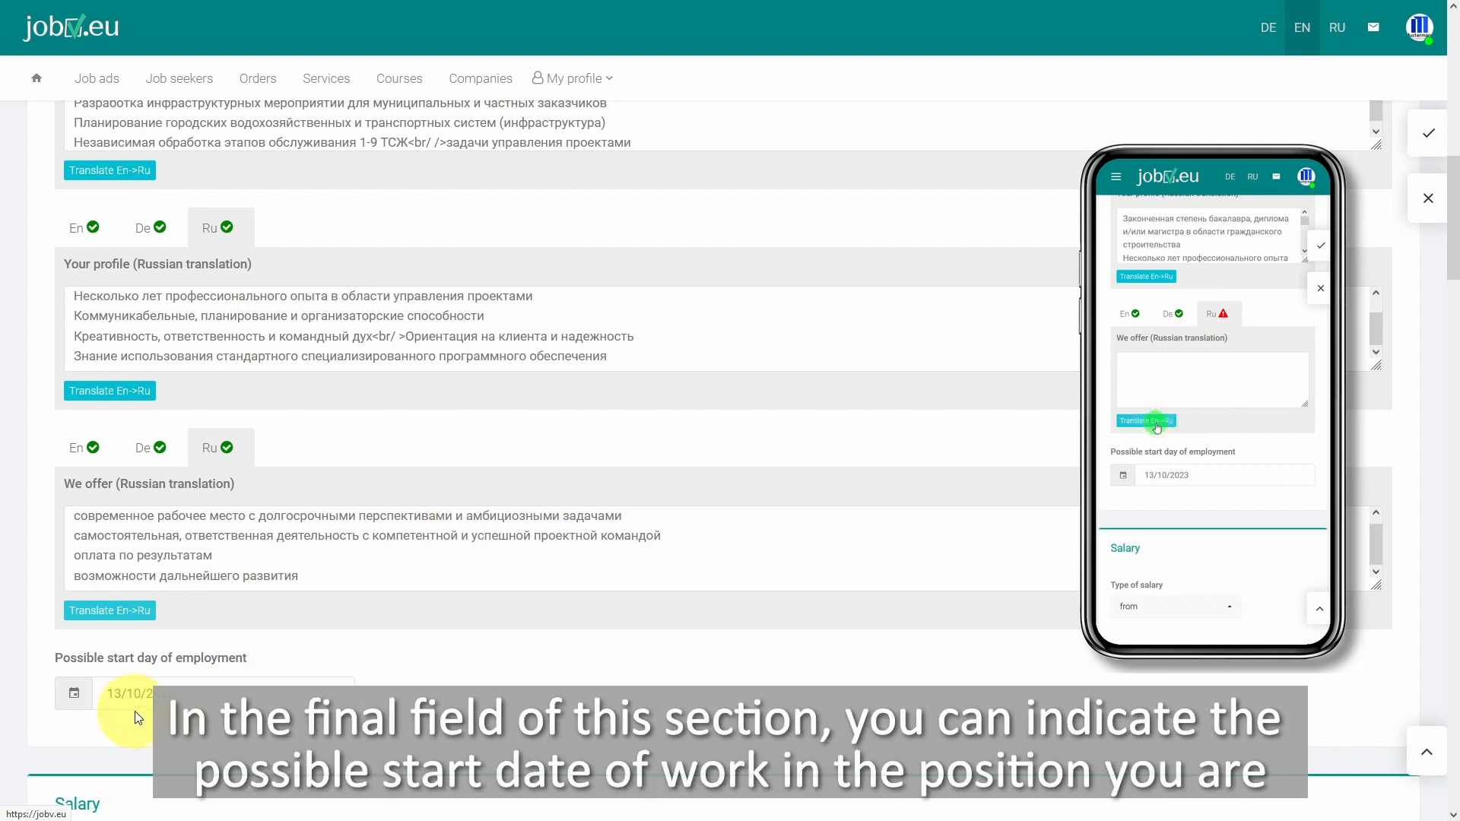
Step: Set the possible start day of employment to 22 October 2023
click(143, 695)
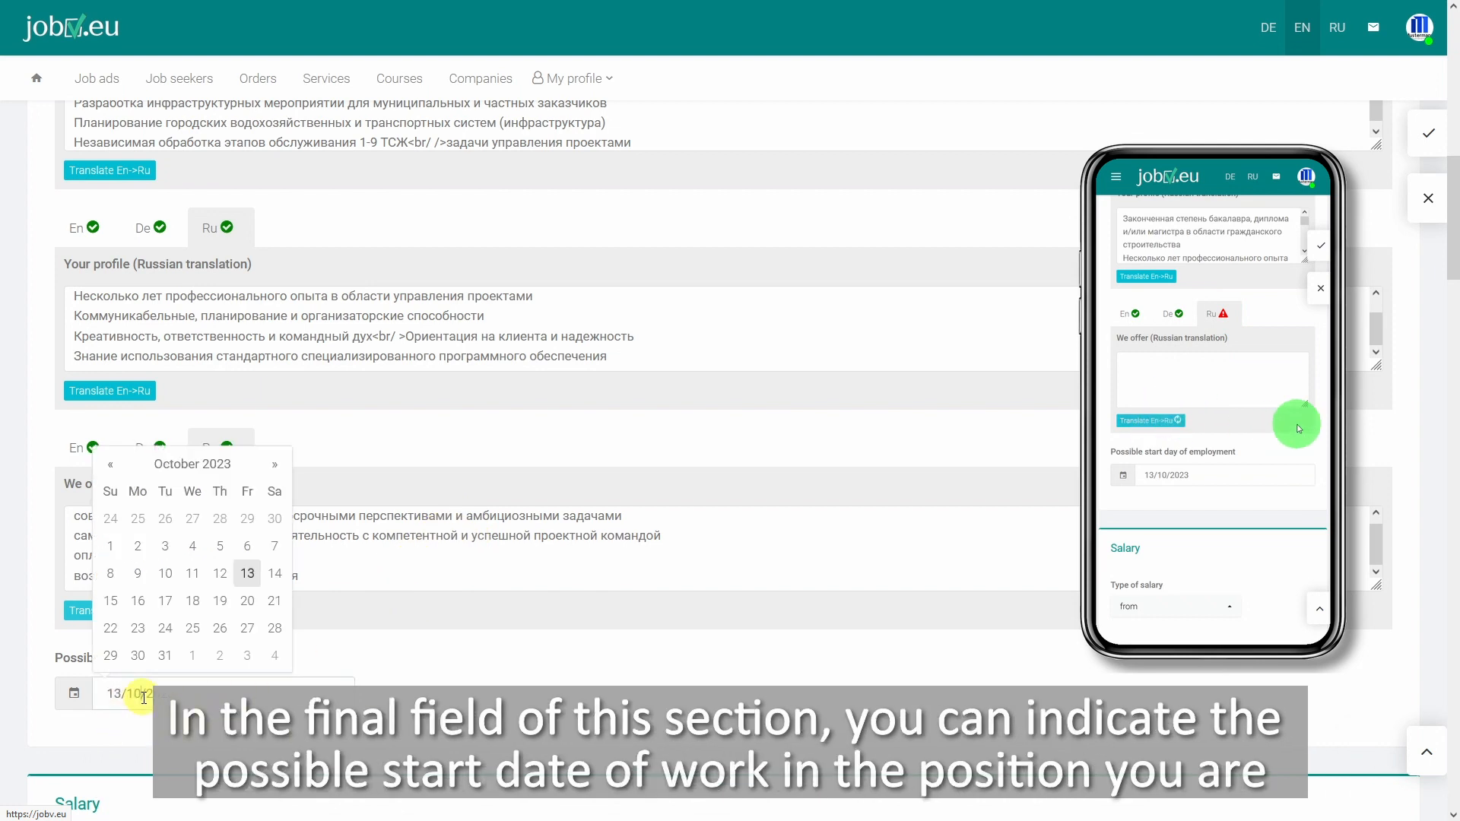
click(111, 629)
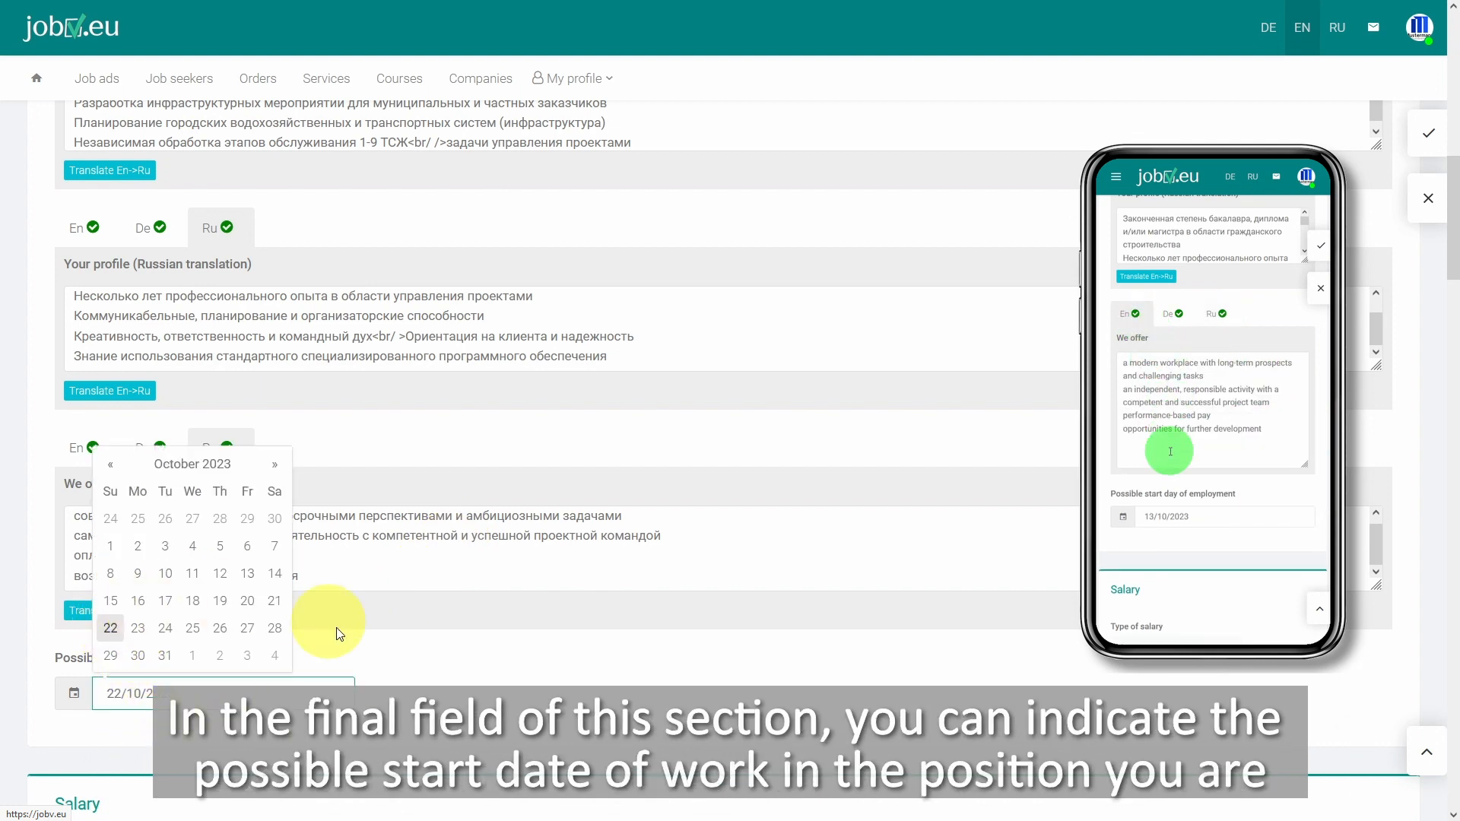
click(499, 681)
Step: Specify the salary as an amount from 18 with € as the currency symbol, keeping the "from" salary type
drag(1456, 268, 1456, 372)
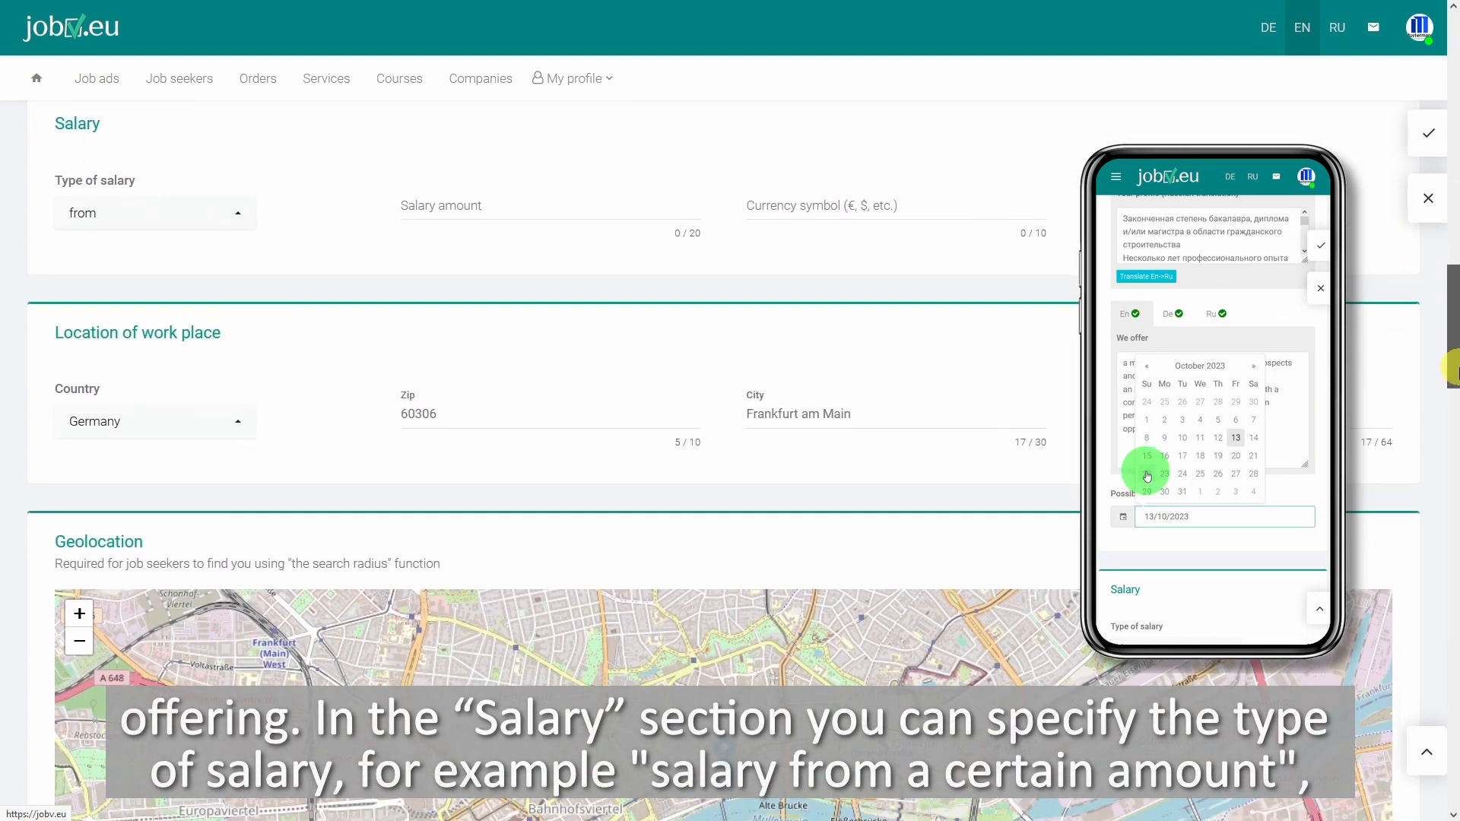
click(228, 222)
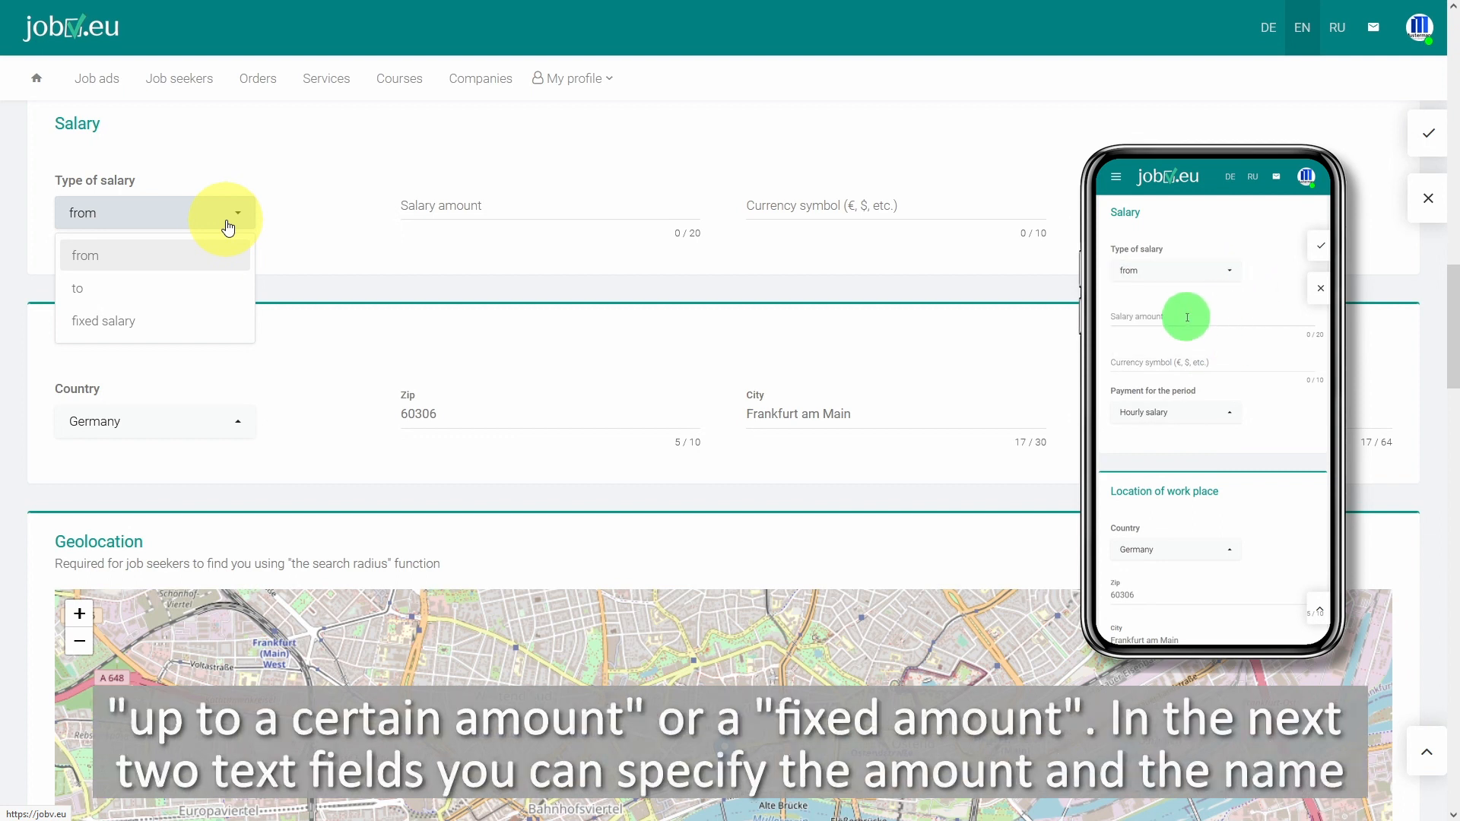
click(448, 206)
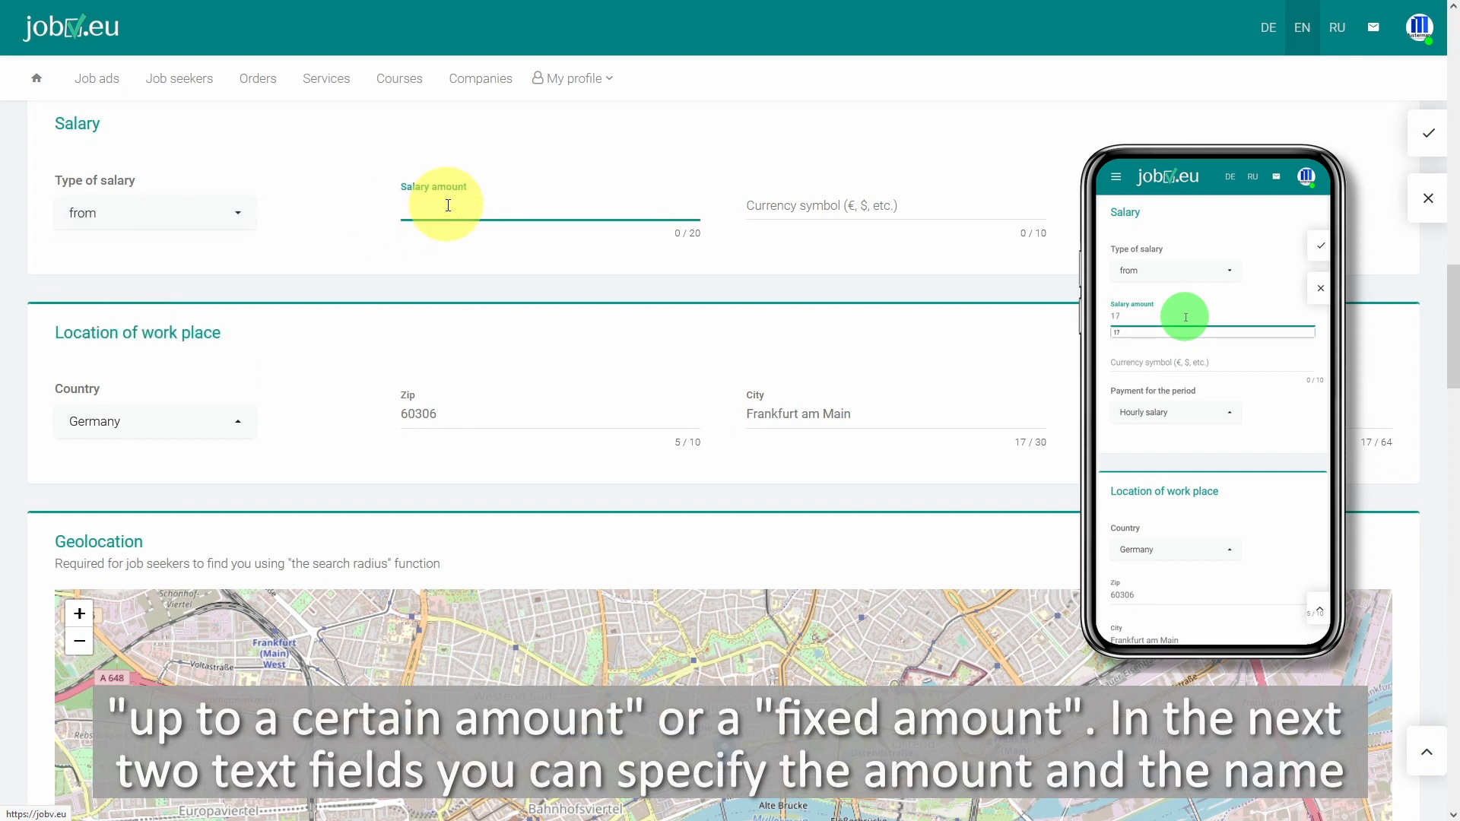
text(1)
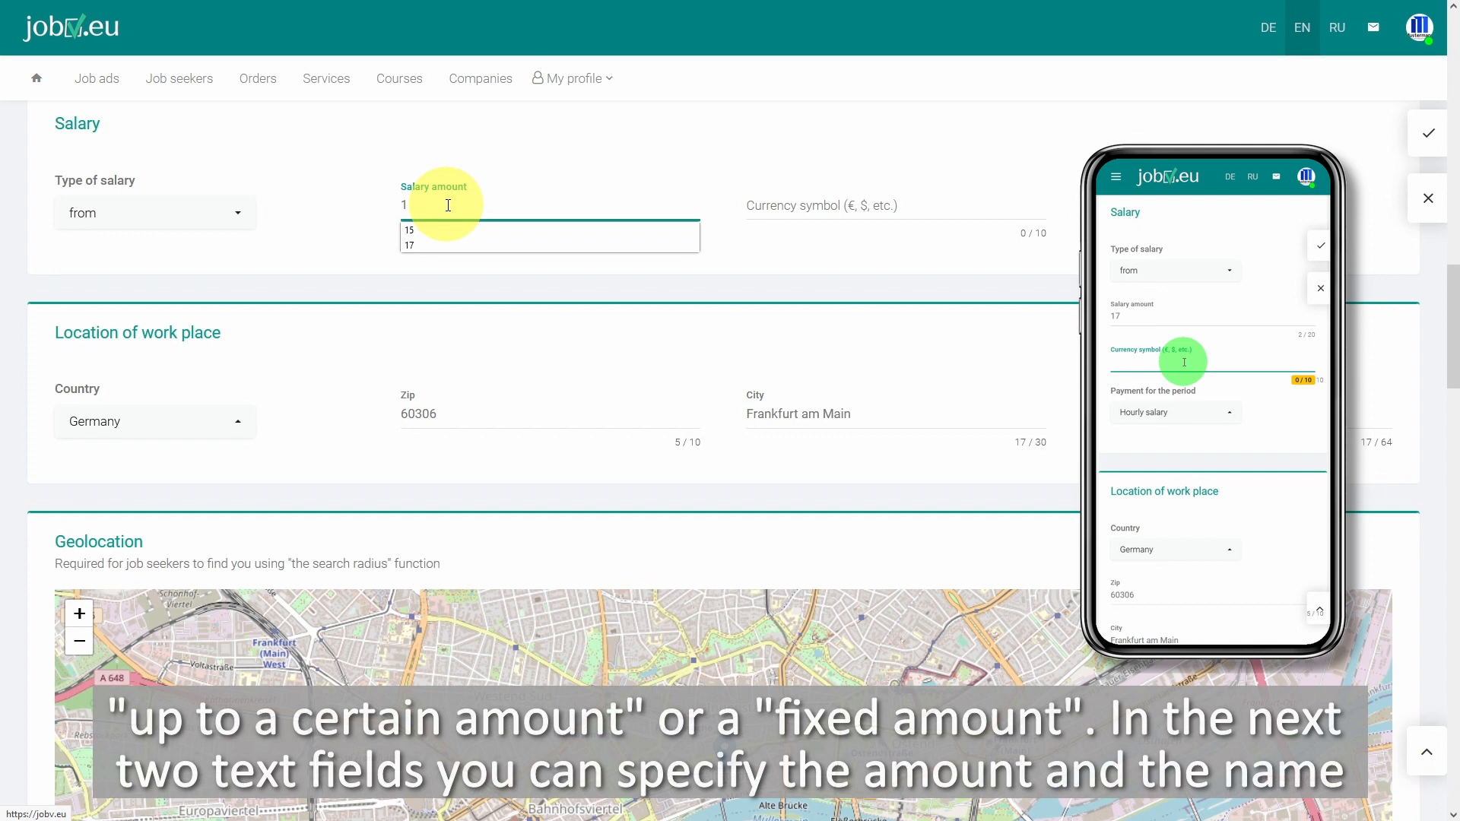
text(8)
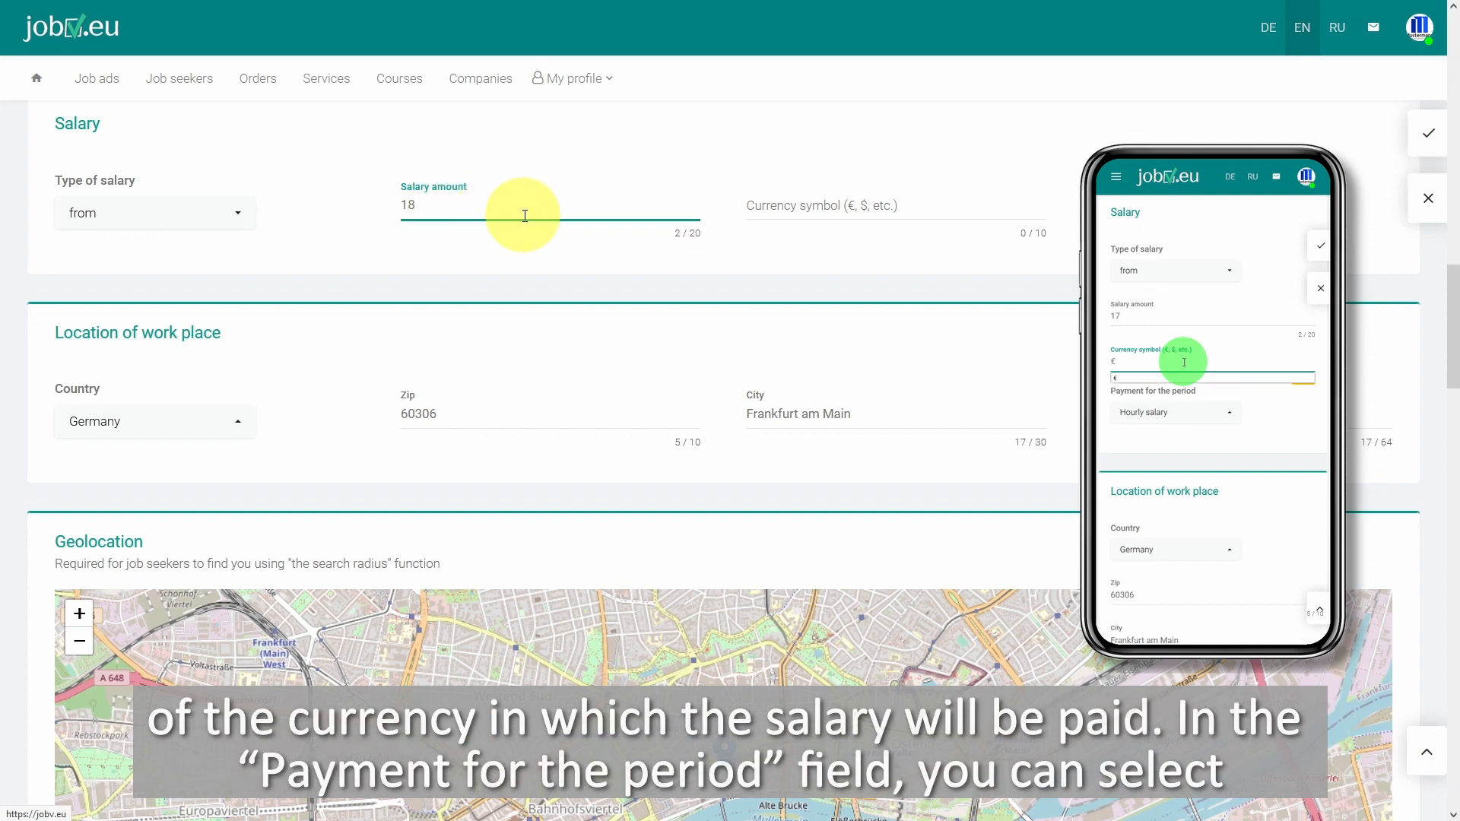
click(769, 207)
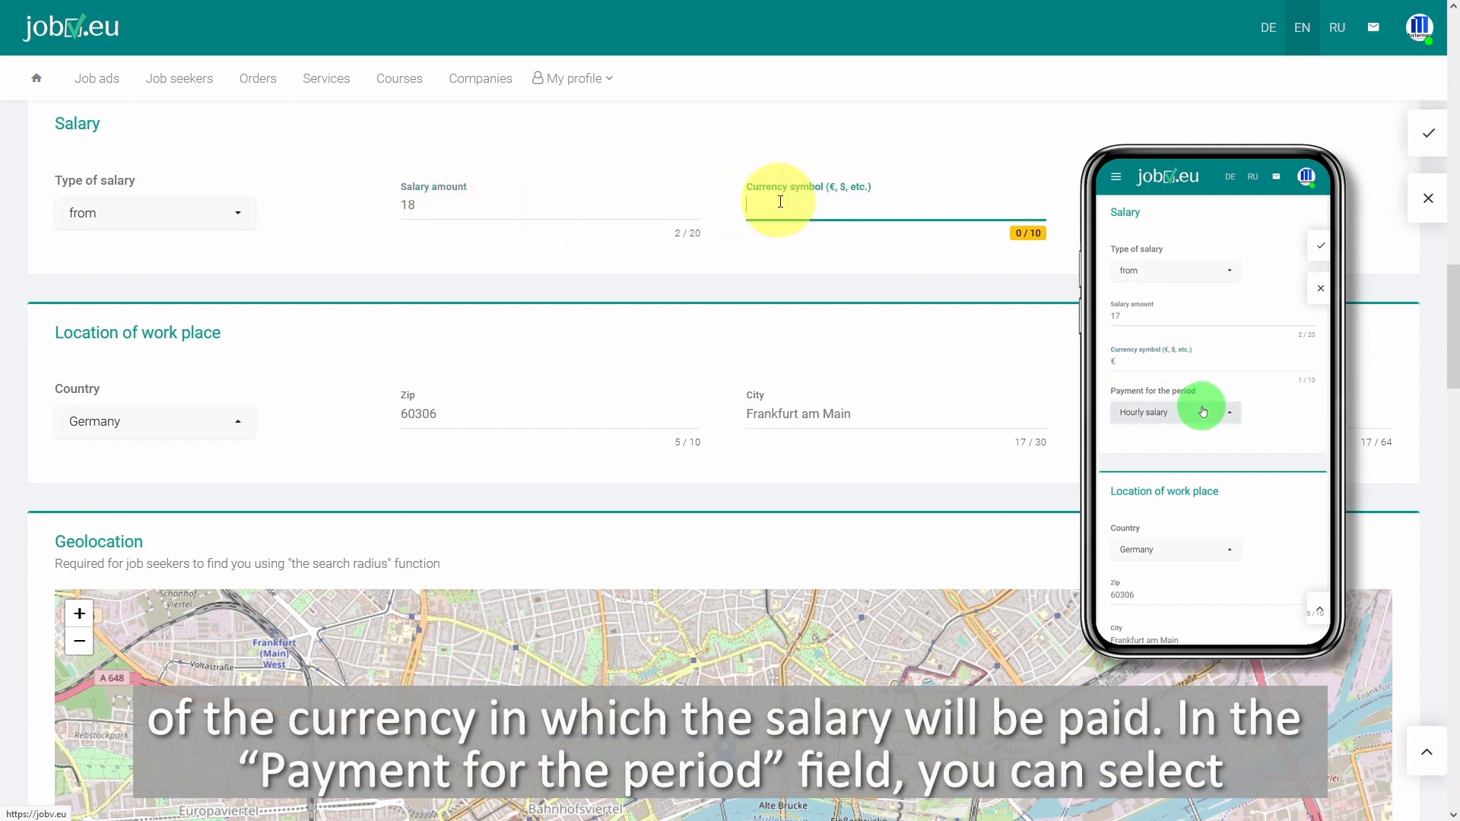
text(€)
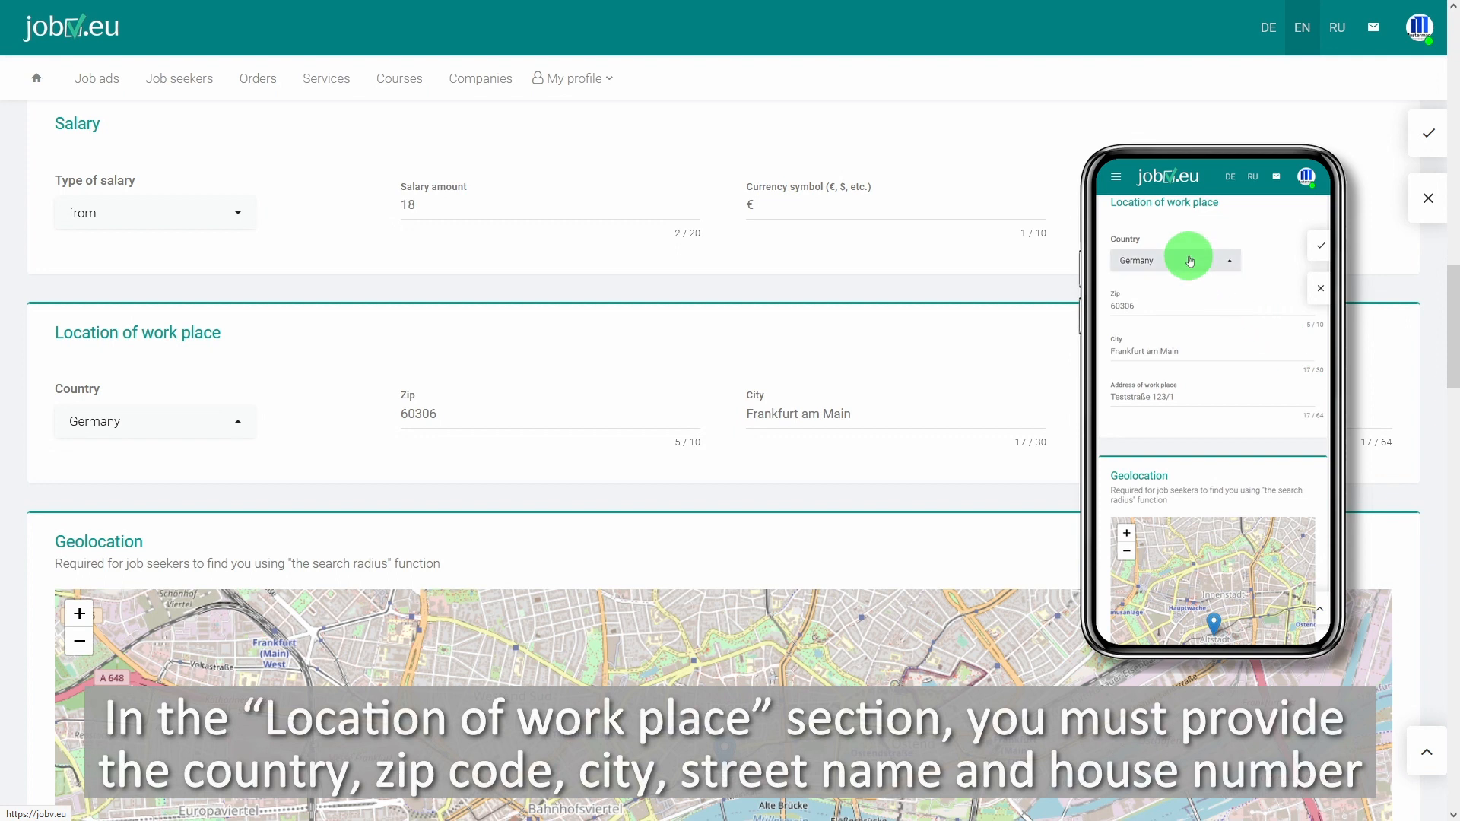
Step: Fill the map search from the workplace address, reduce it to the city and choose Frankfurt am Main, Hessen, Deutschland
scroll(515, 287, down, 1)
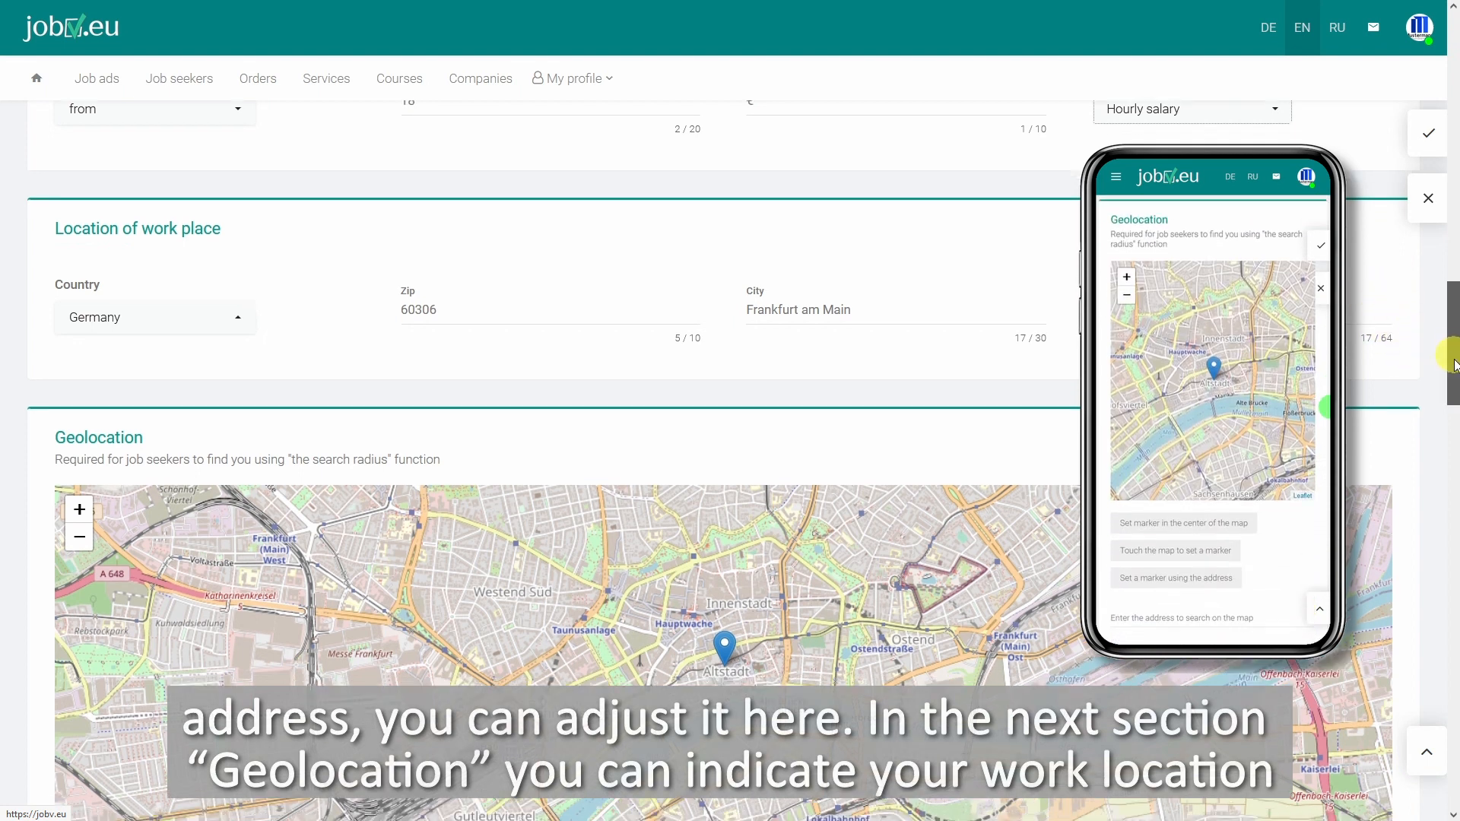
scroll(1449, 410, down, 4)
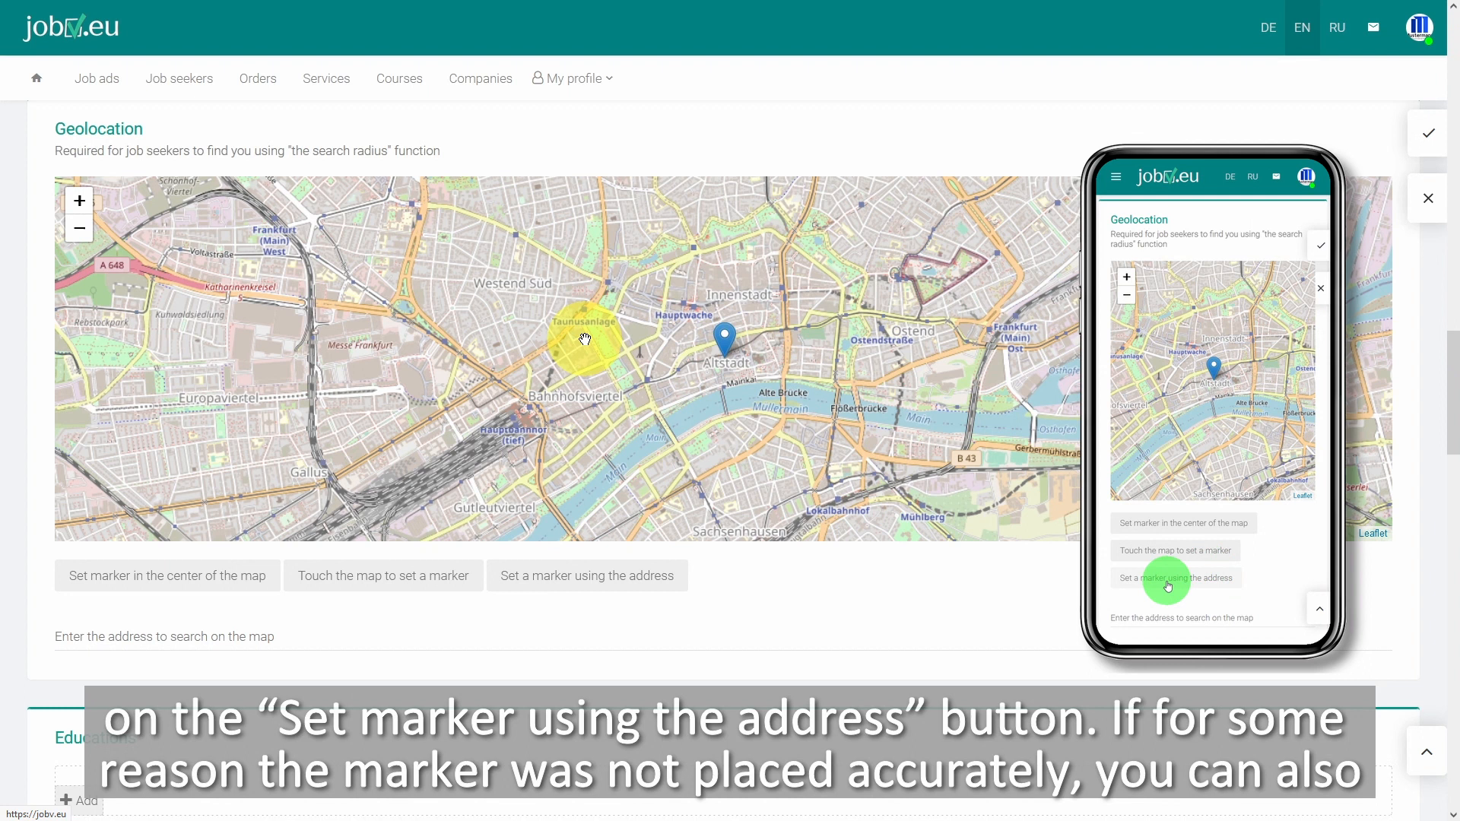
click(612, 590)
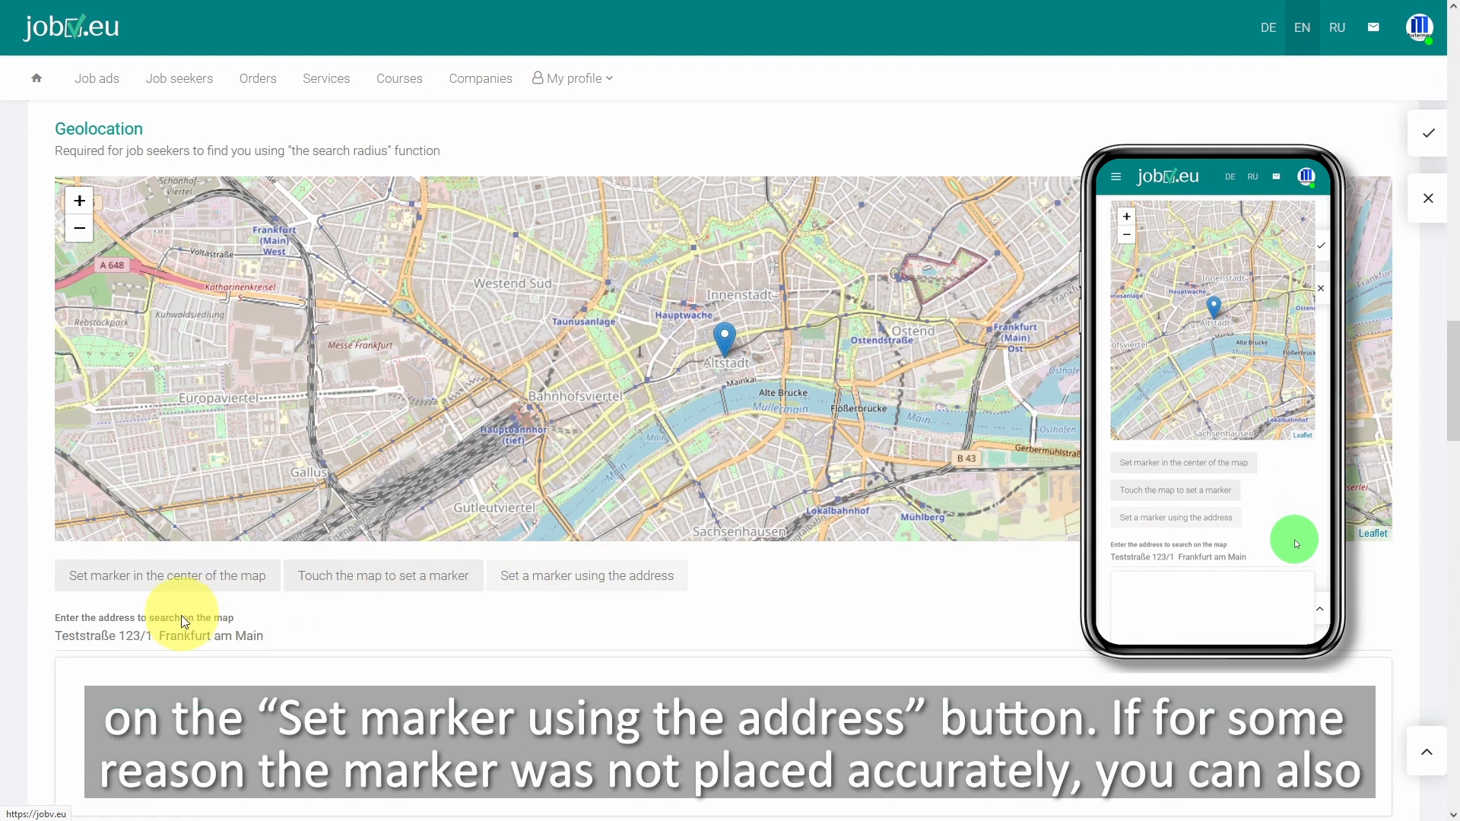
double_click(154, 638)
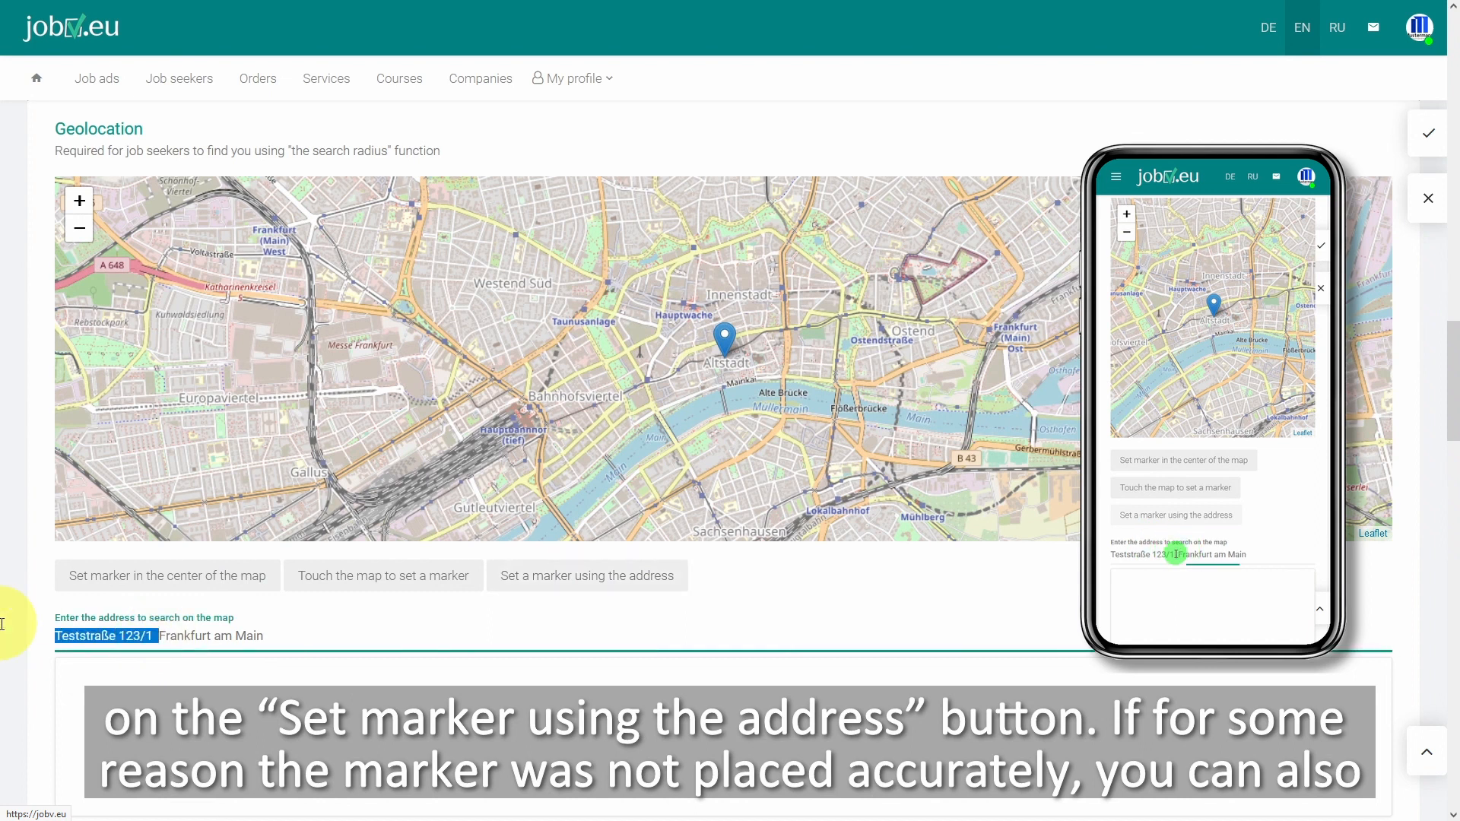
key(BackSpace)
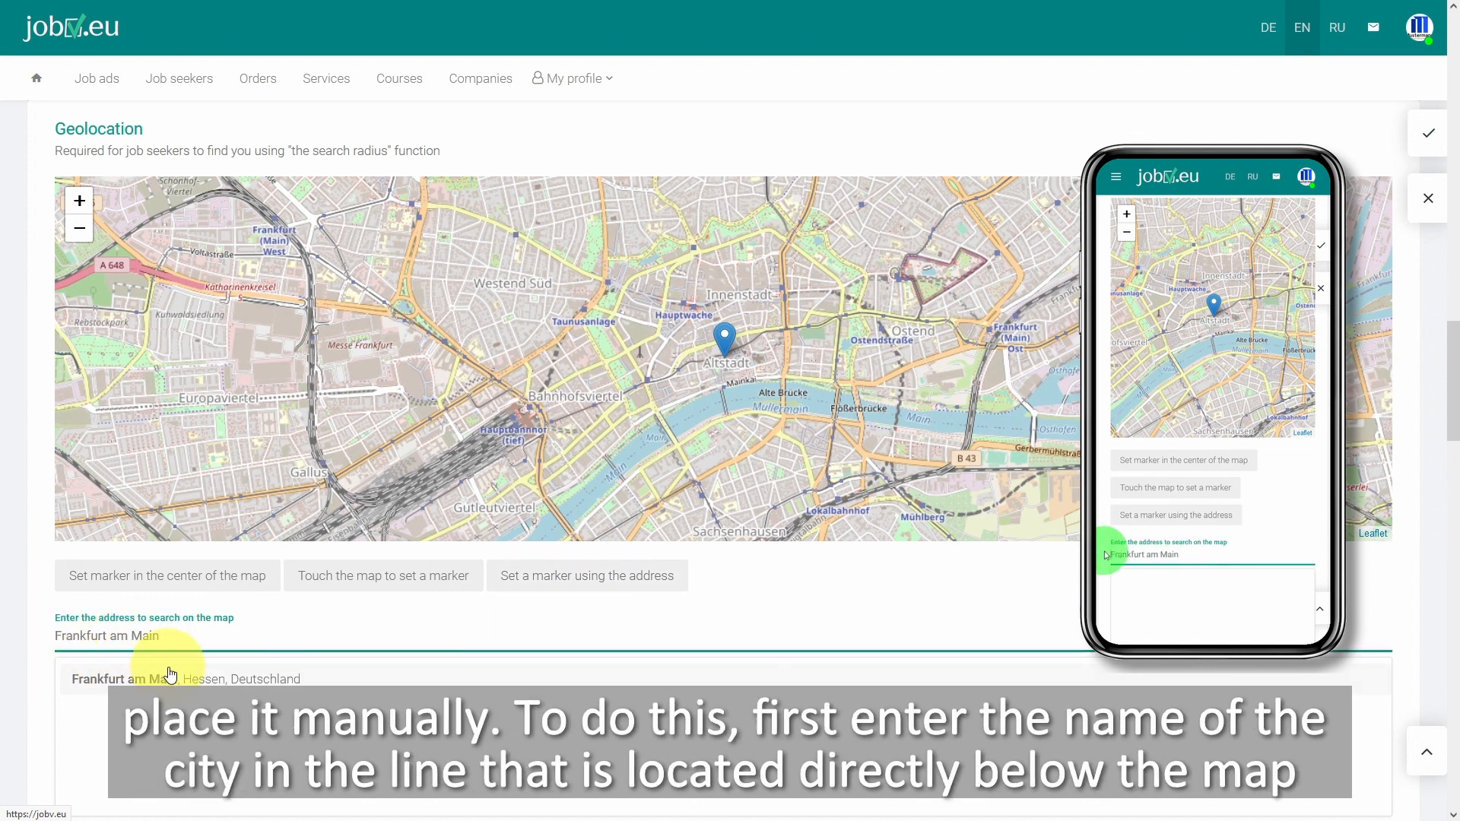
click(172, 676)
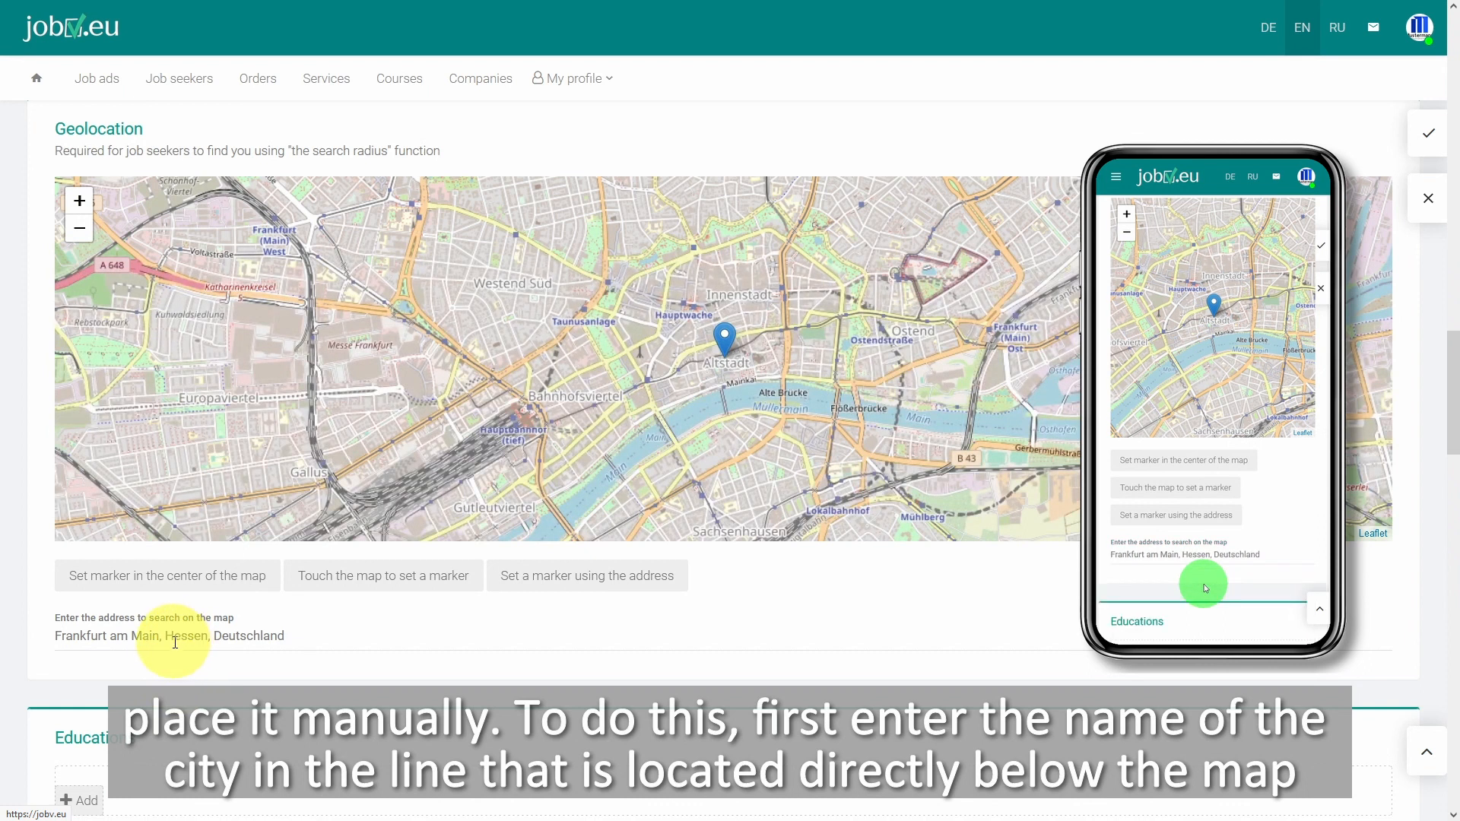
Step: Centre the enlarged map between Opernplatz and Börsenplatz and set the workplace marker in the centre of the map
click(79, 201)
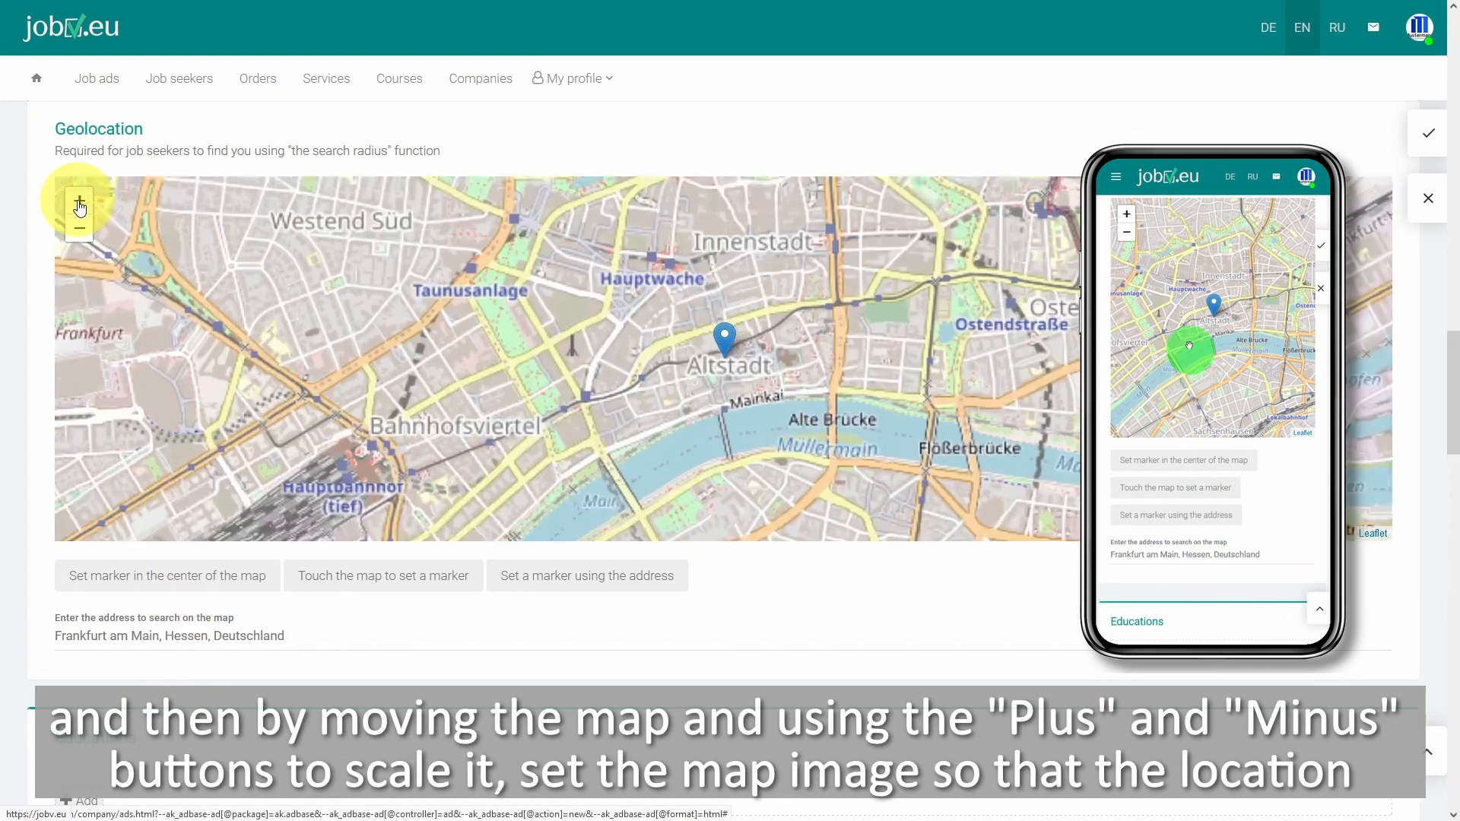
click(79, 201)
drag(315, 277, 693, 504)
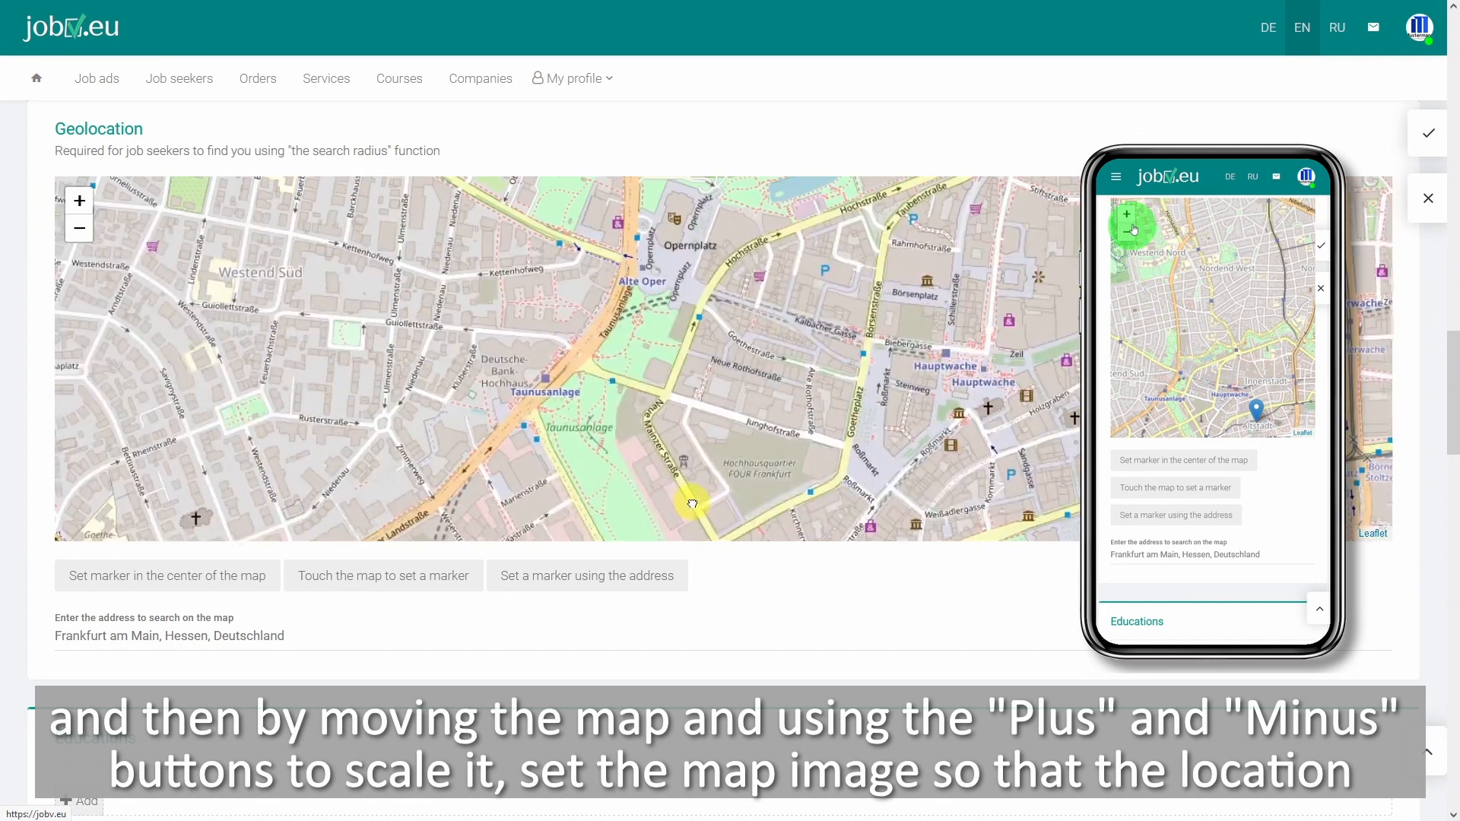
drag(704, 406, 739, 465)
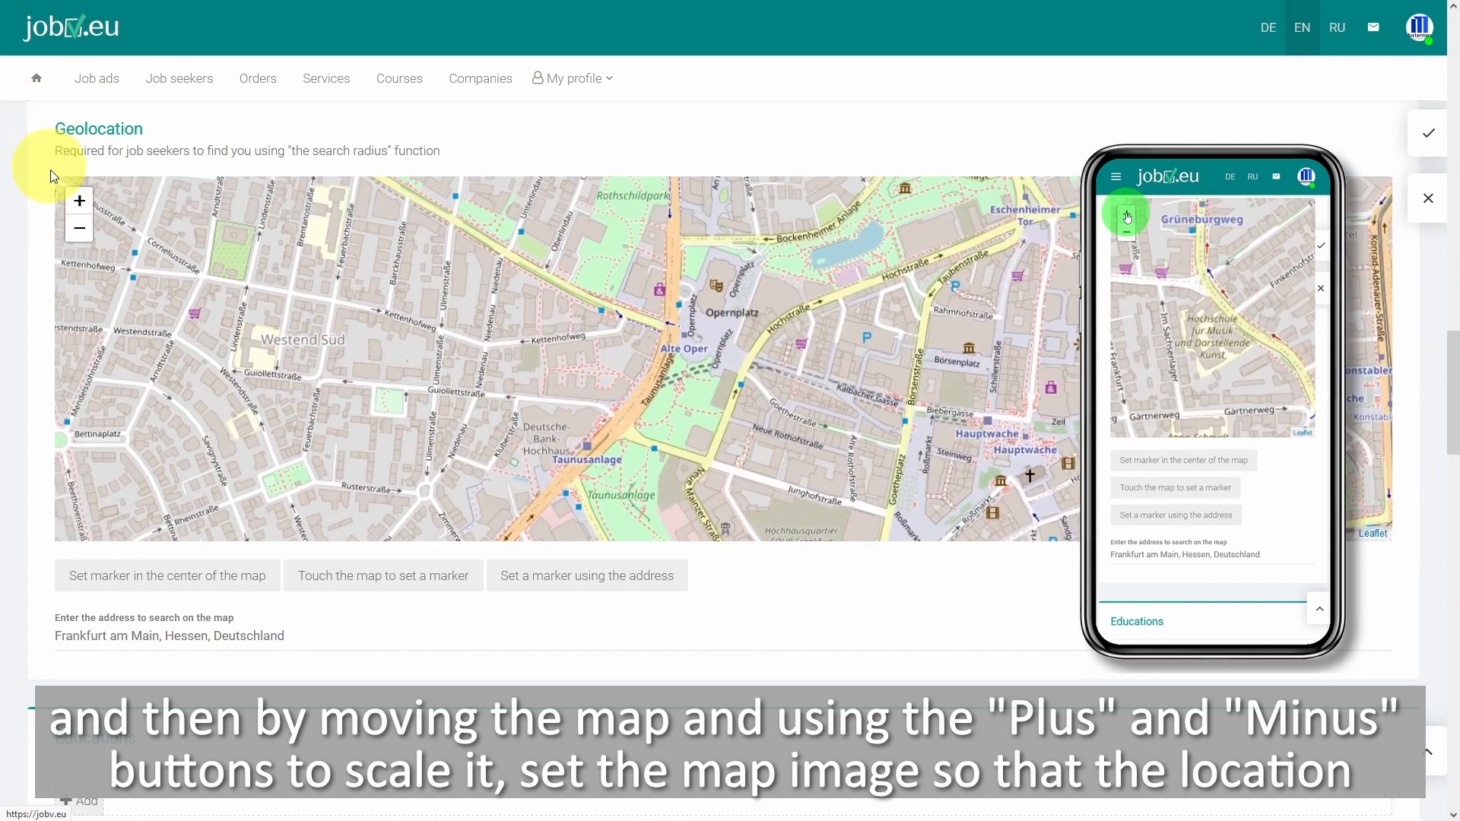
click(79, 201)
drag(462, 284, 338, 242)
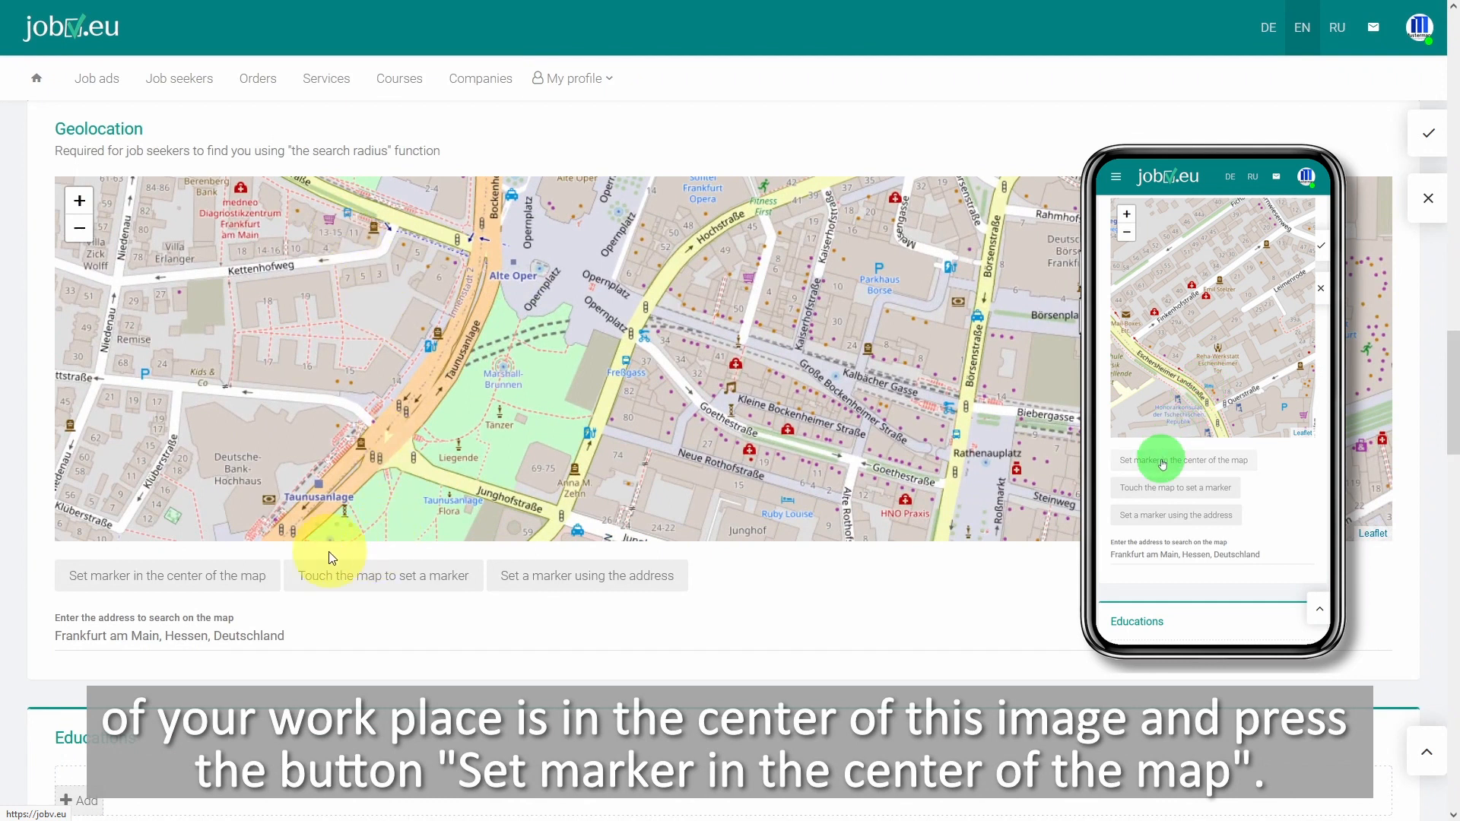
click(168, 583)
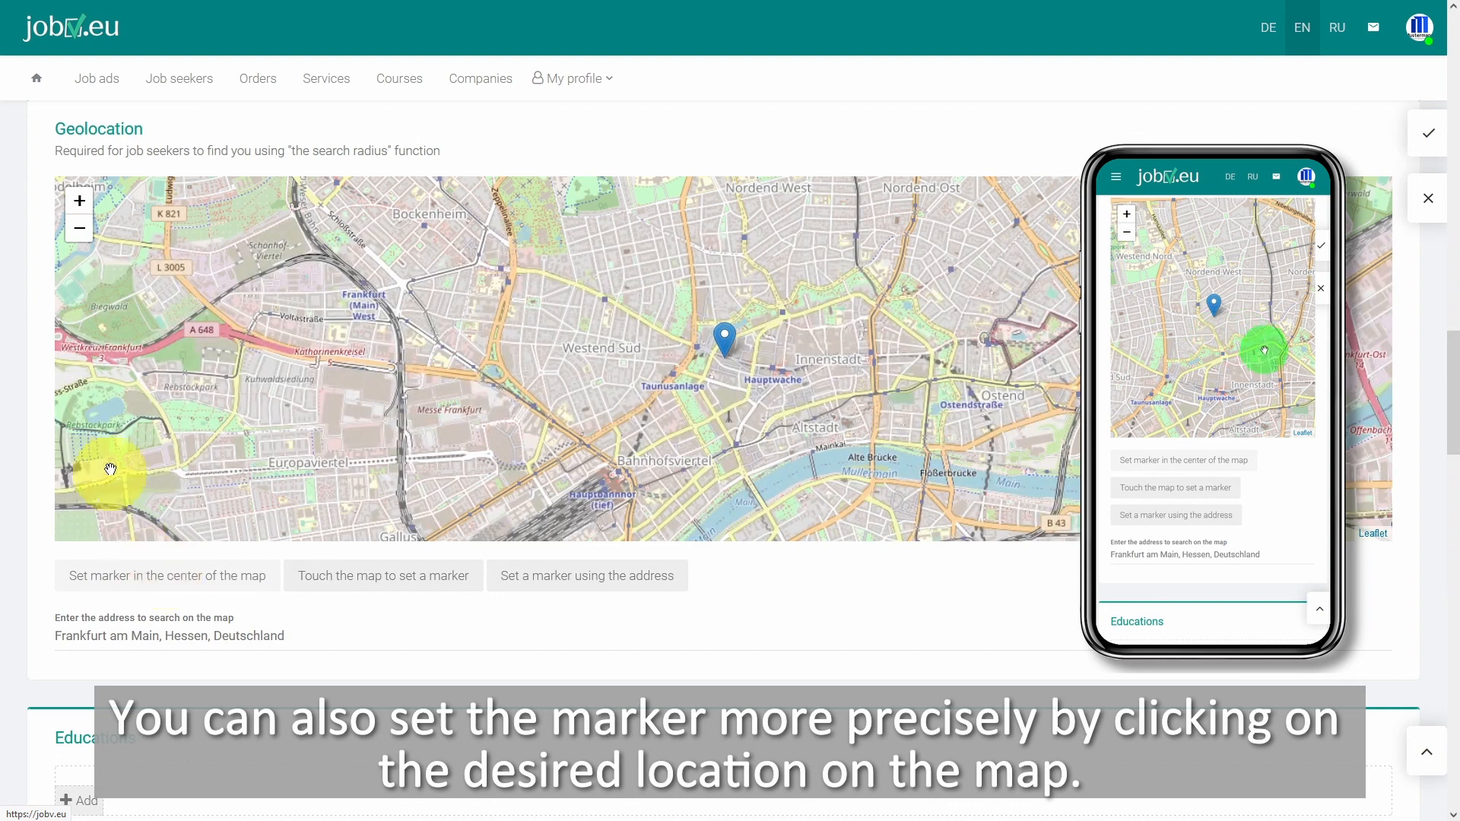
Step: Activate placing the marker by touching the map and put it on Schillerstraße, just east of Börsenplatz
click(80, 200)
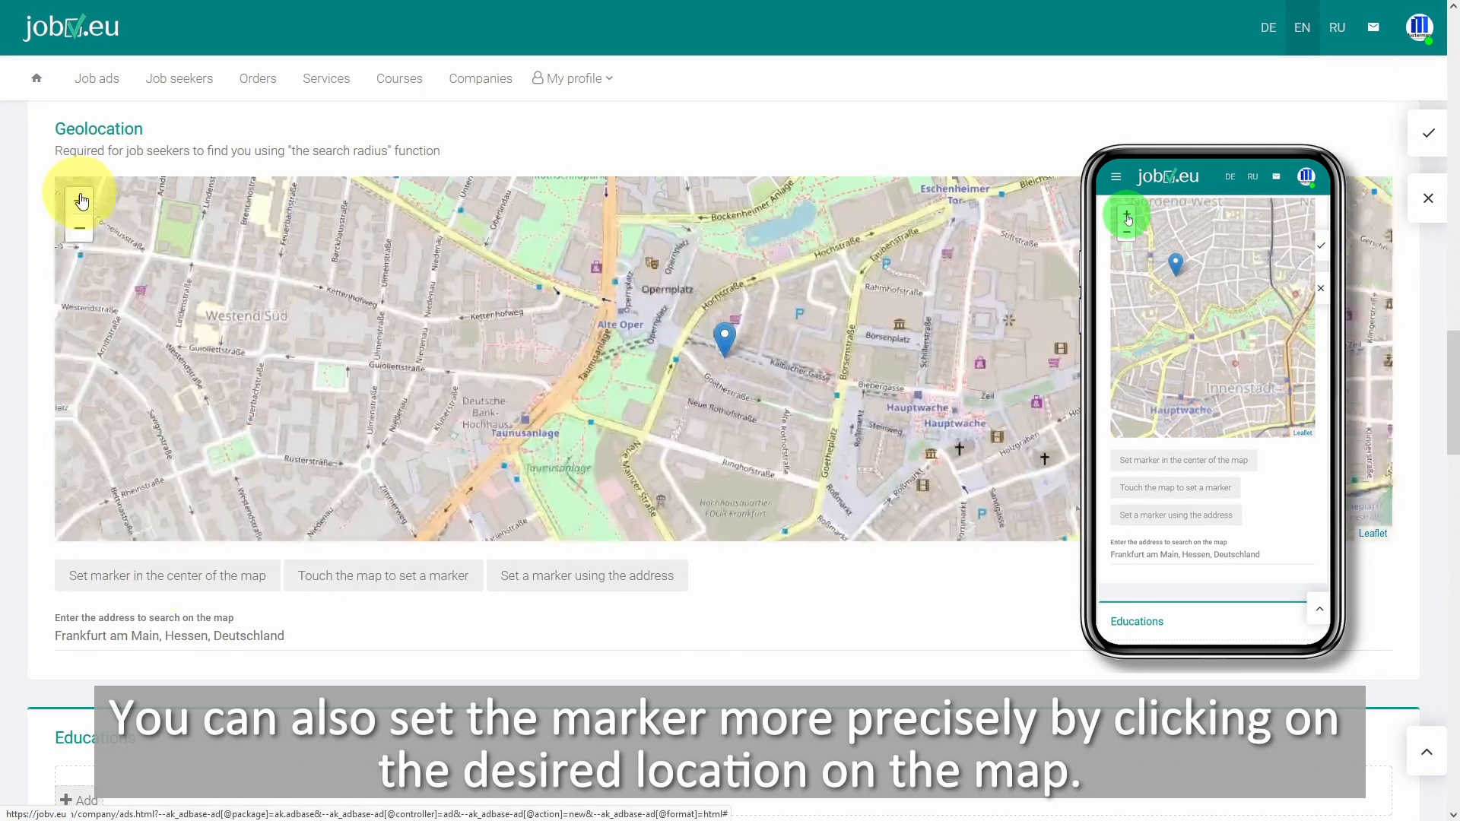
click(80, 201)
mouse_move(840, 381)
mouse_down()
mouse_move(596, 391)
mouse_move(434, 368)
mouse_up()
drag(424, 498, 370, 407)
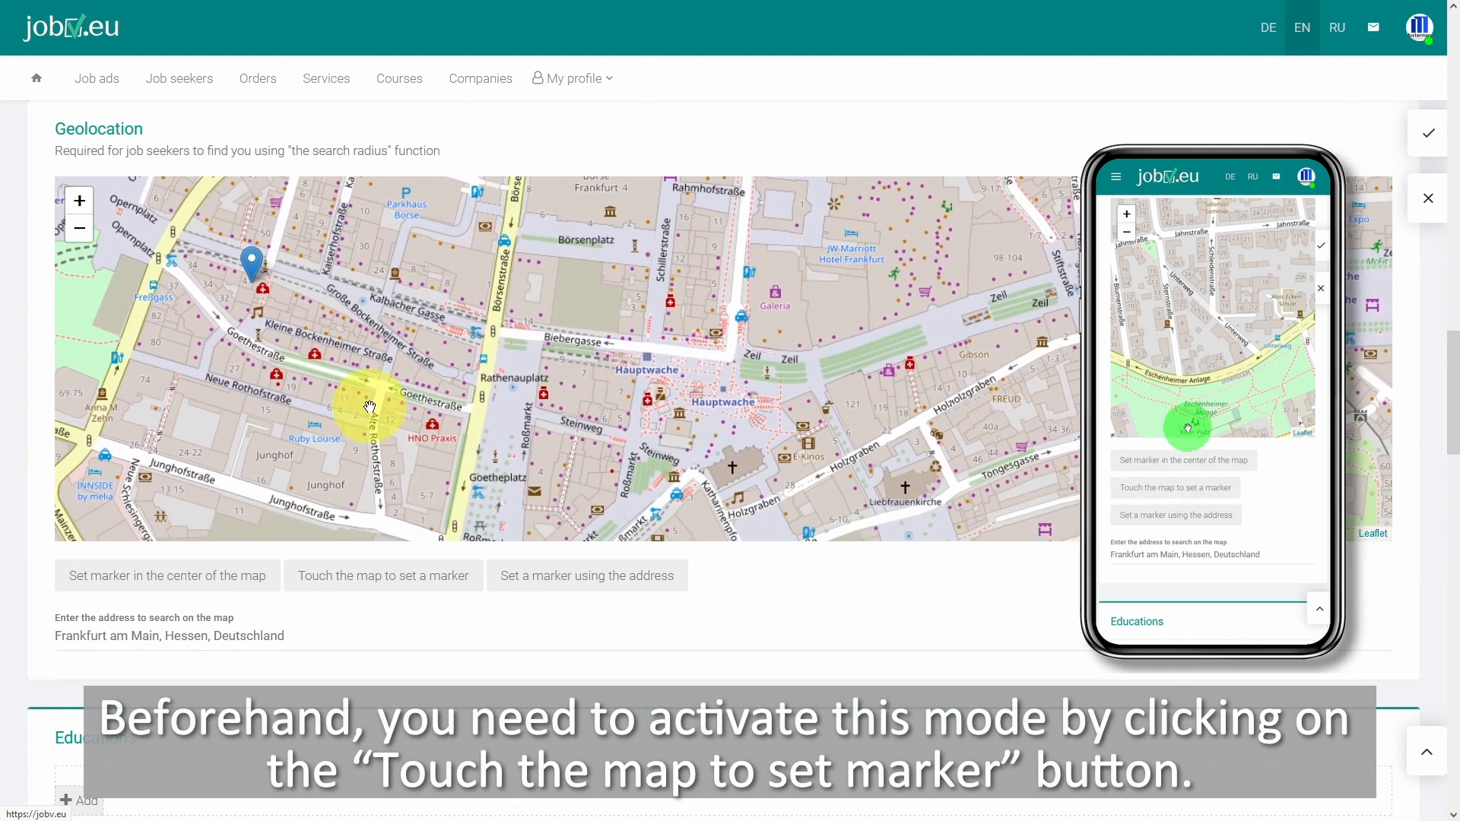
drag(507, 276, 472, 385)
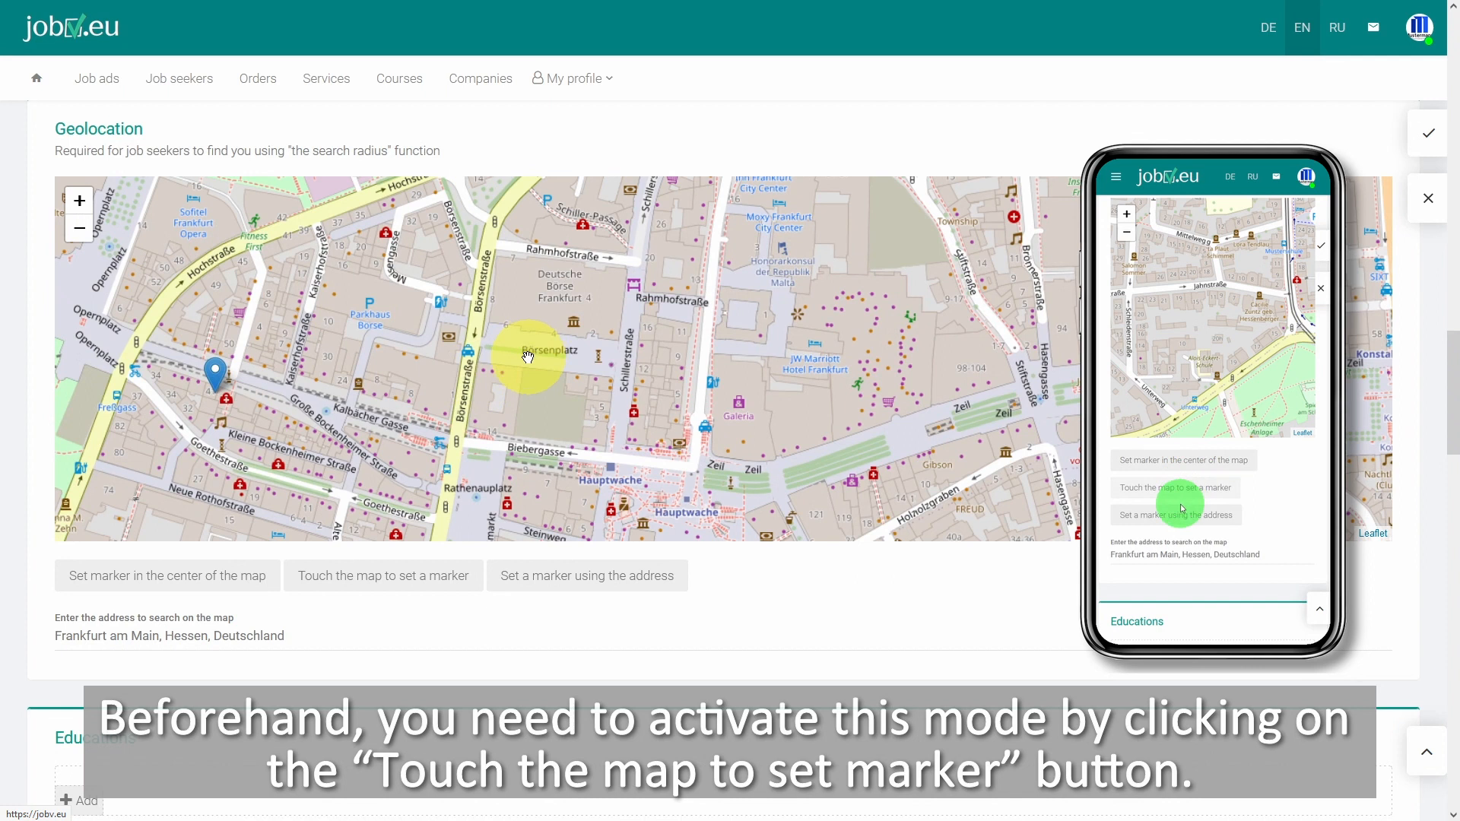
click(407, 587)
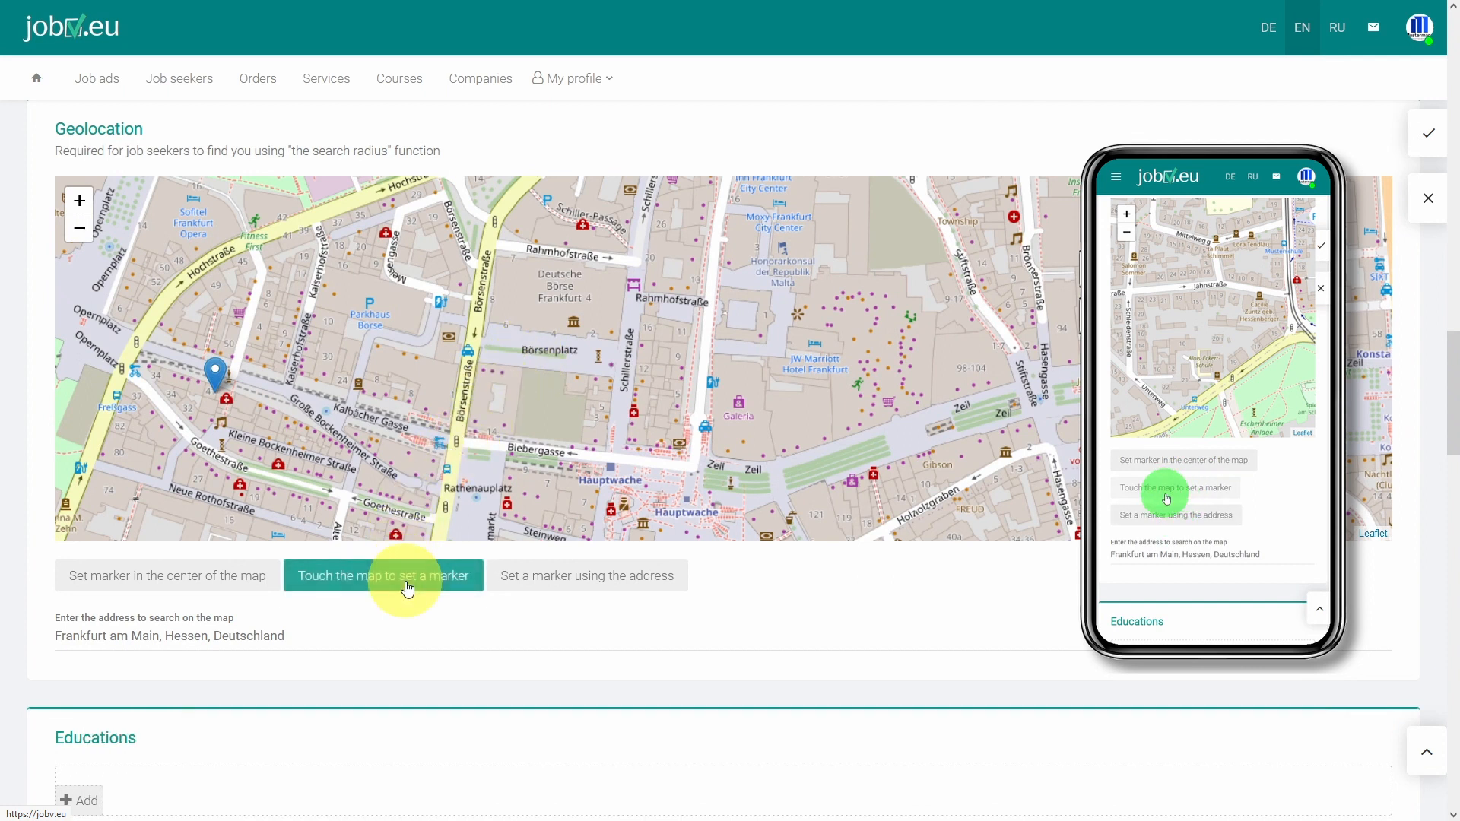
click(626, 354)
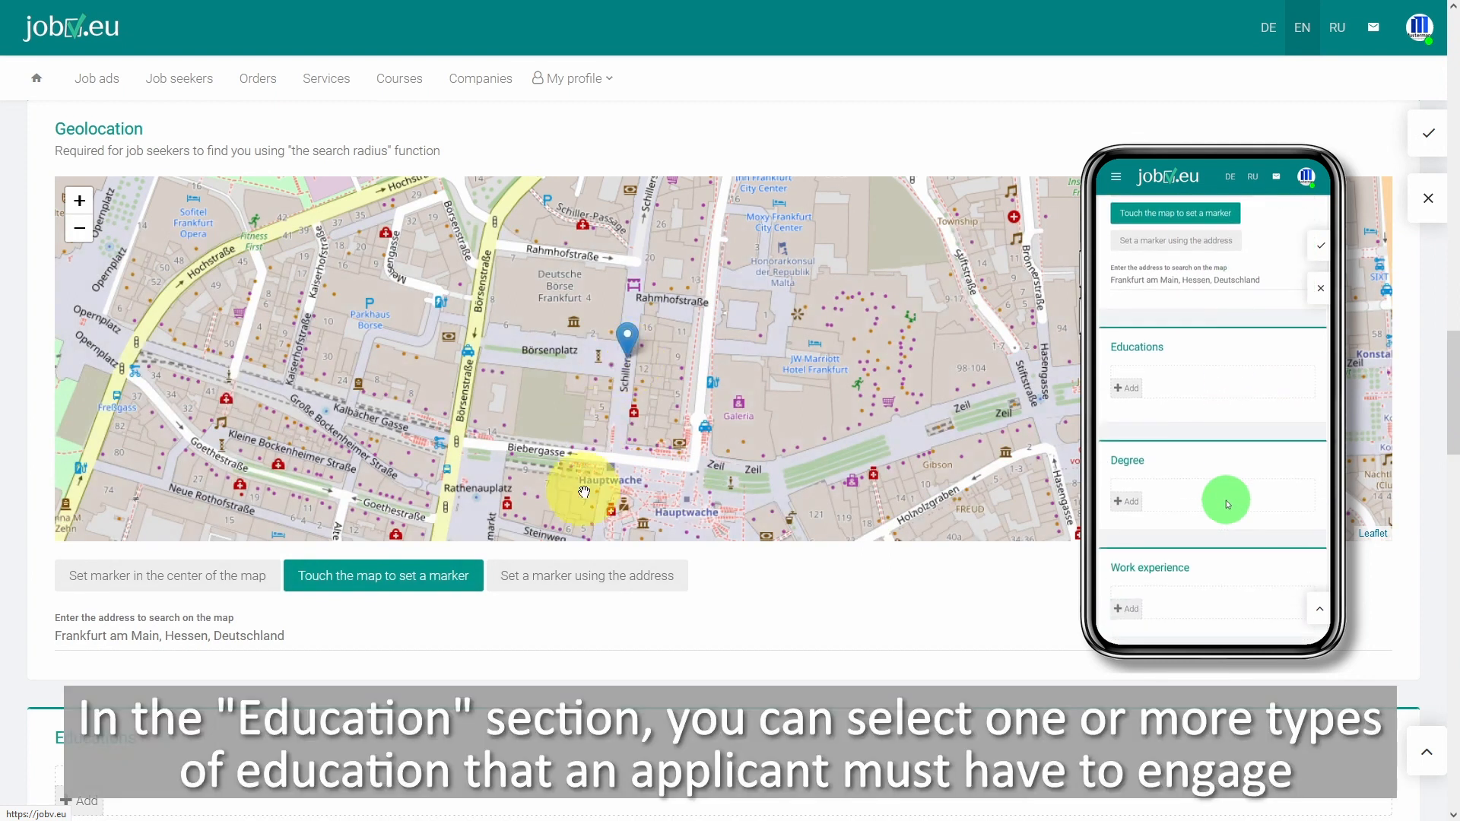
Step: Add Higher education as the required type of education in the Educations section
scroll(574, 639, down, 8)
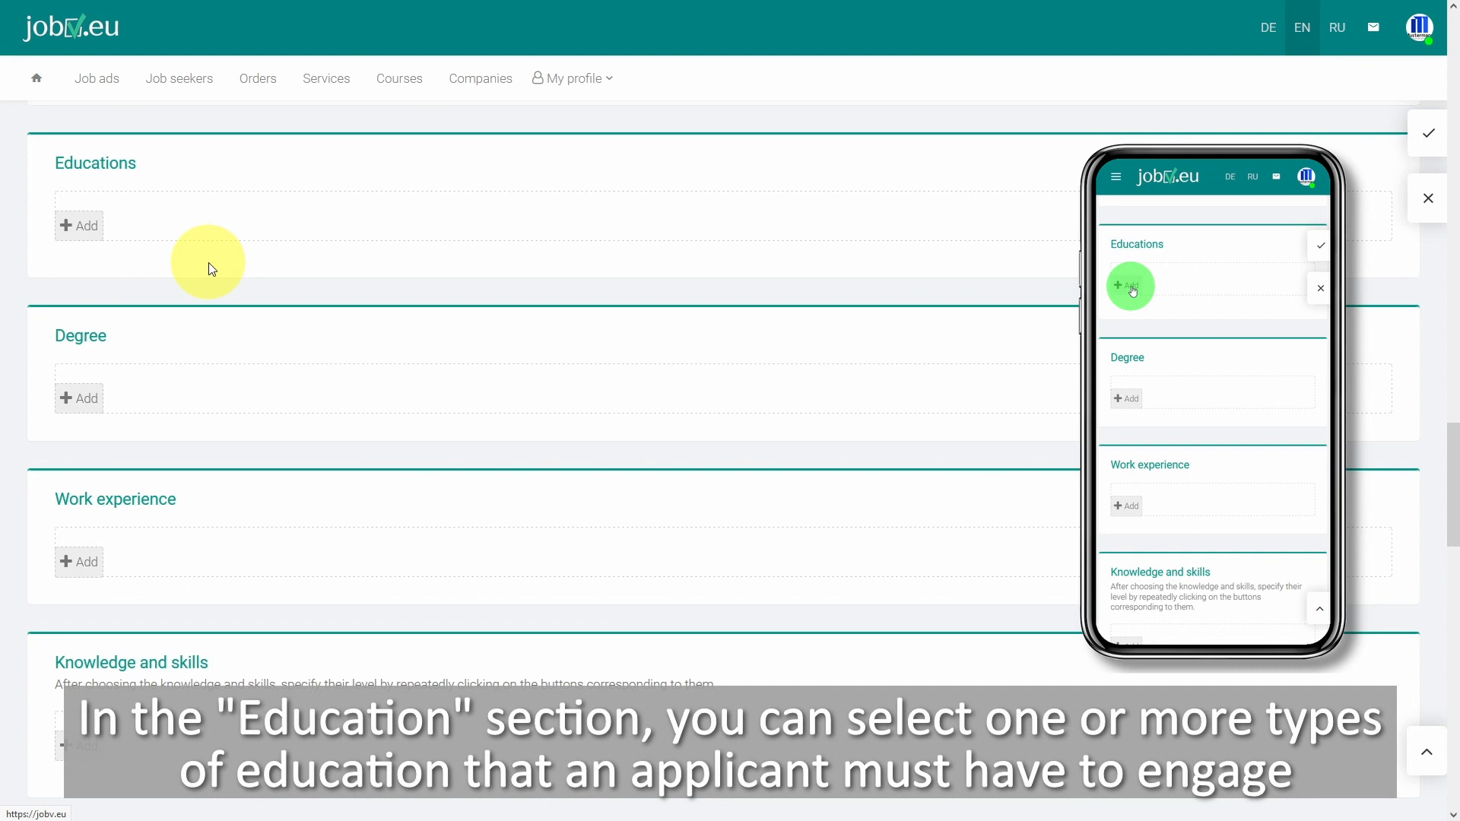
click(89, 226)
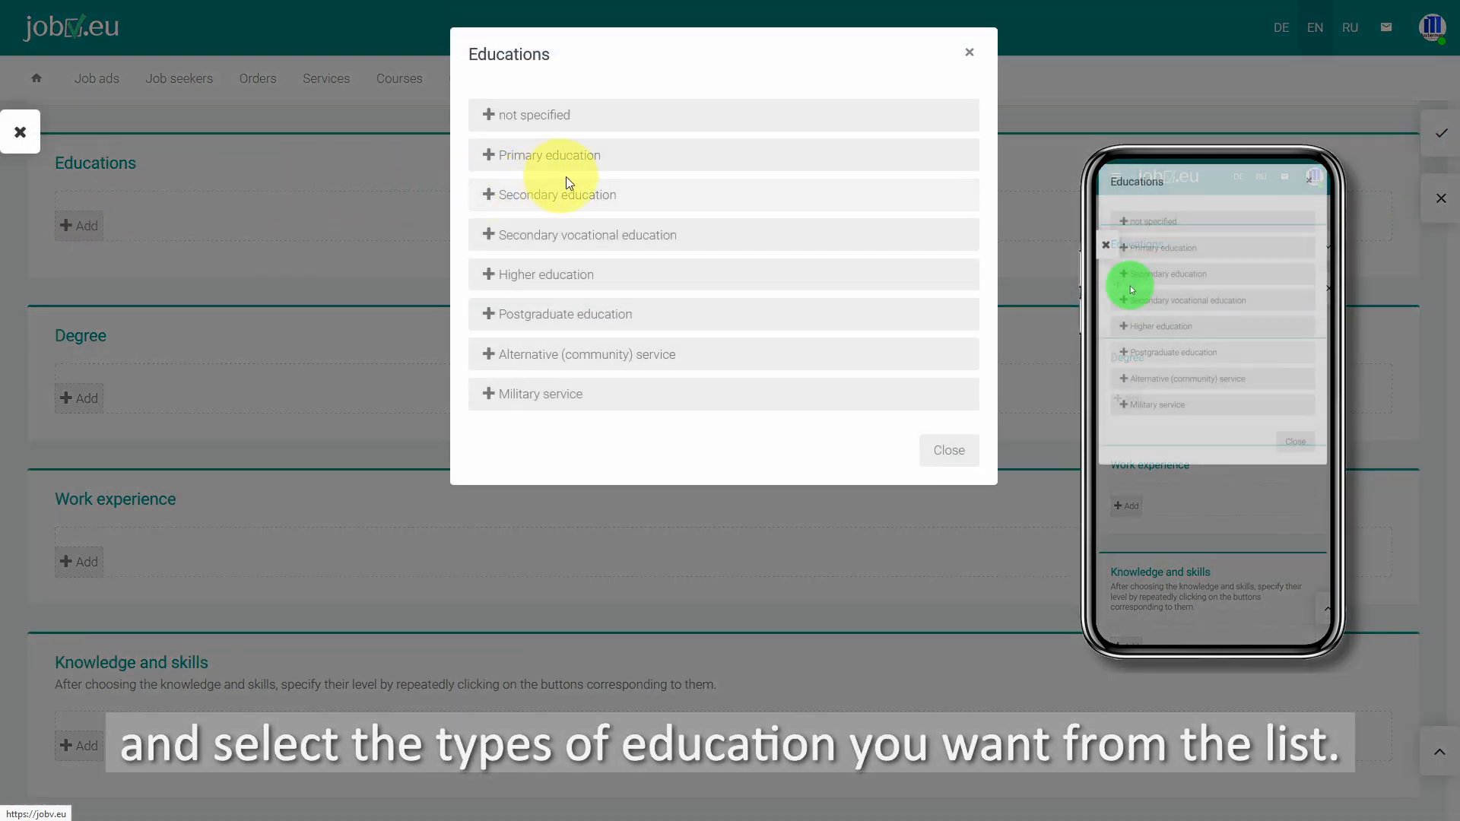
click(638, 286)
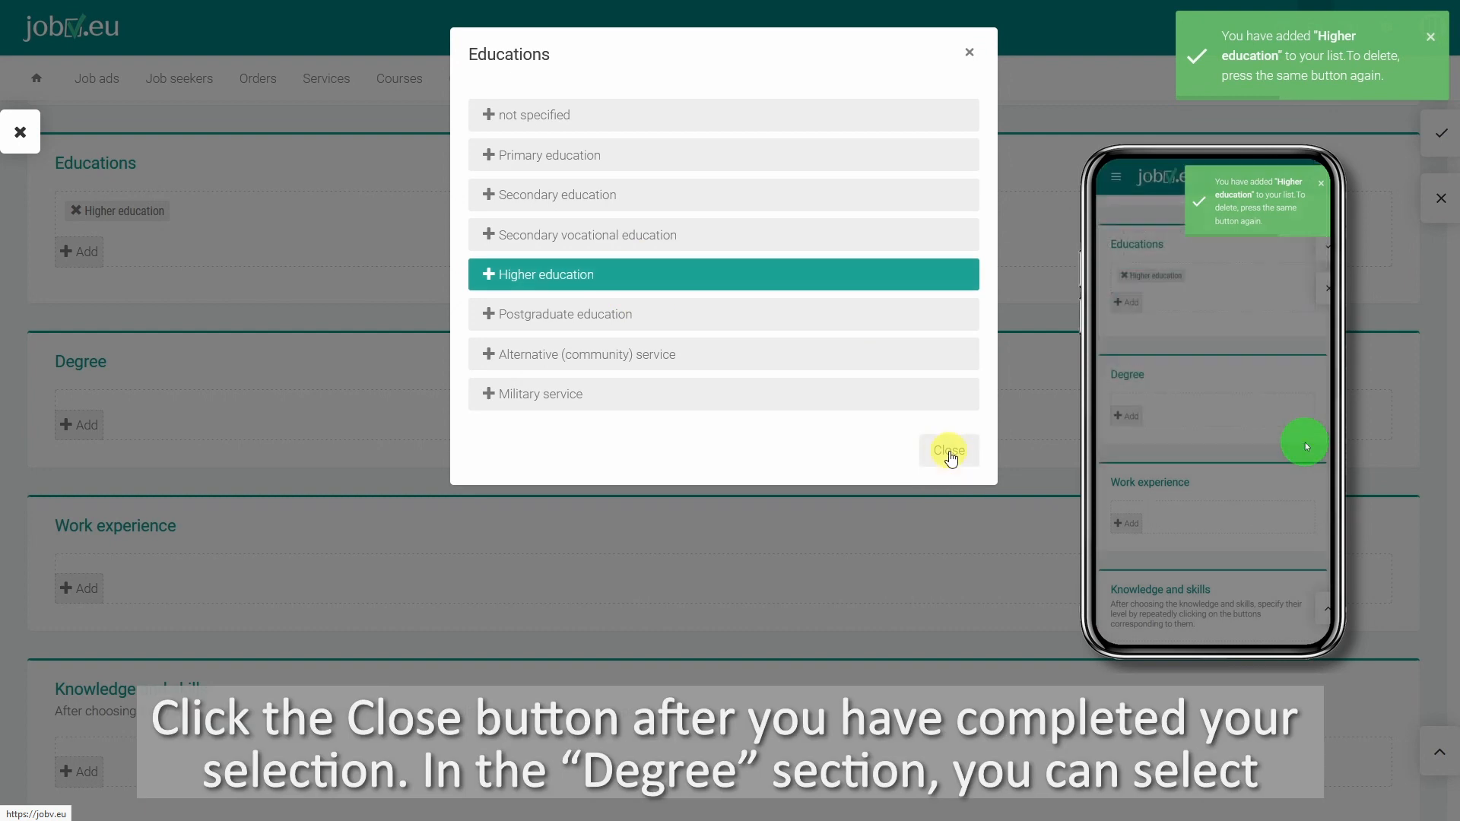
click(949, 452)
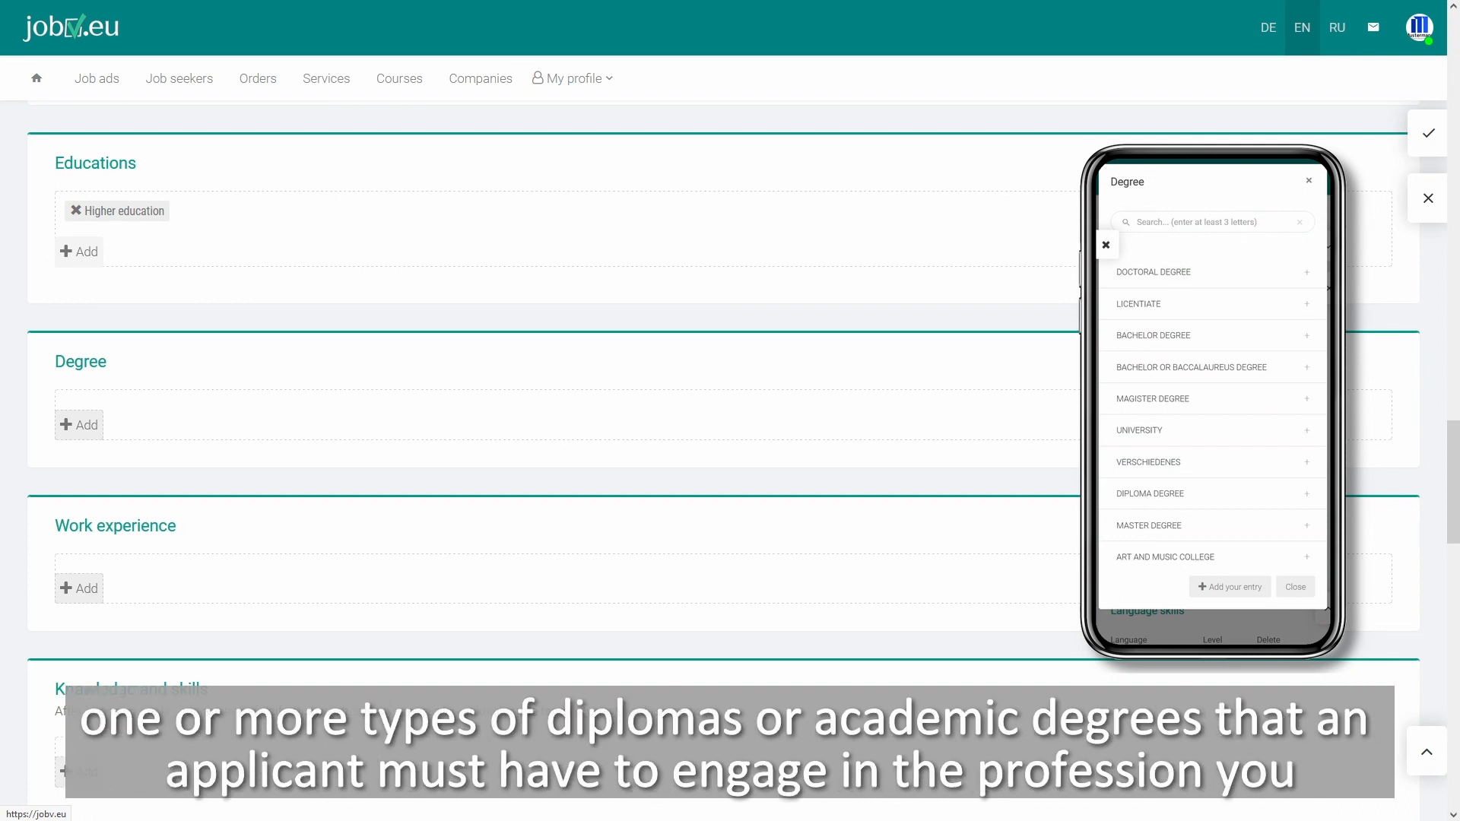
Step: Search the degree list for "graduate en" and add Graduate engineer (tech. college) as the required degree
click(94, 430)
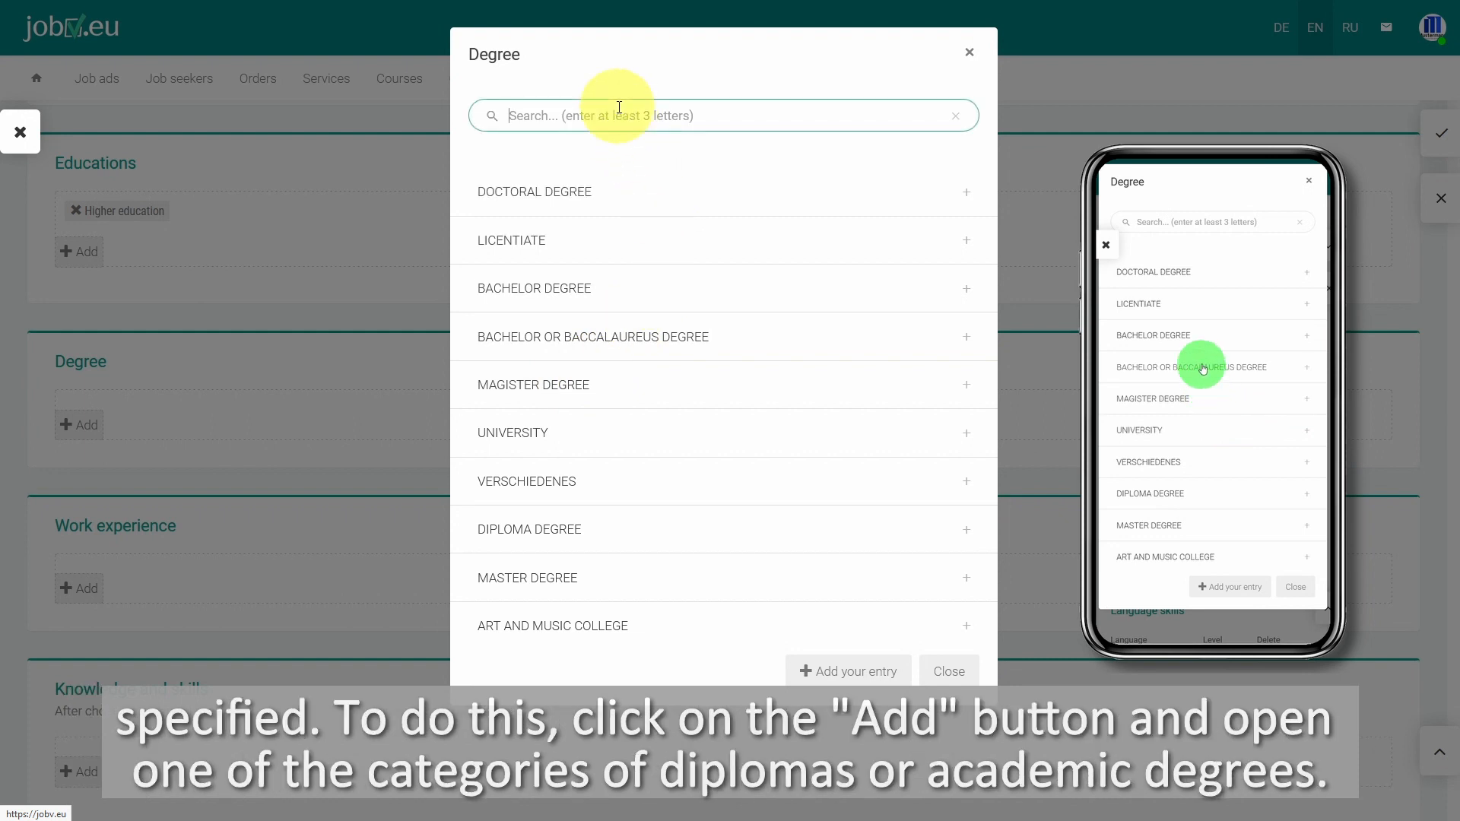
text(gradu)
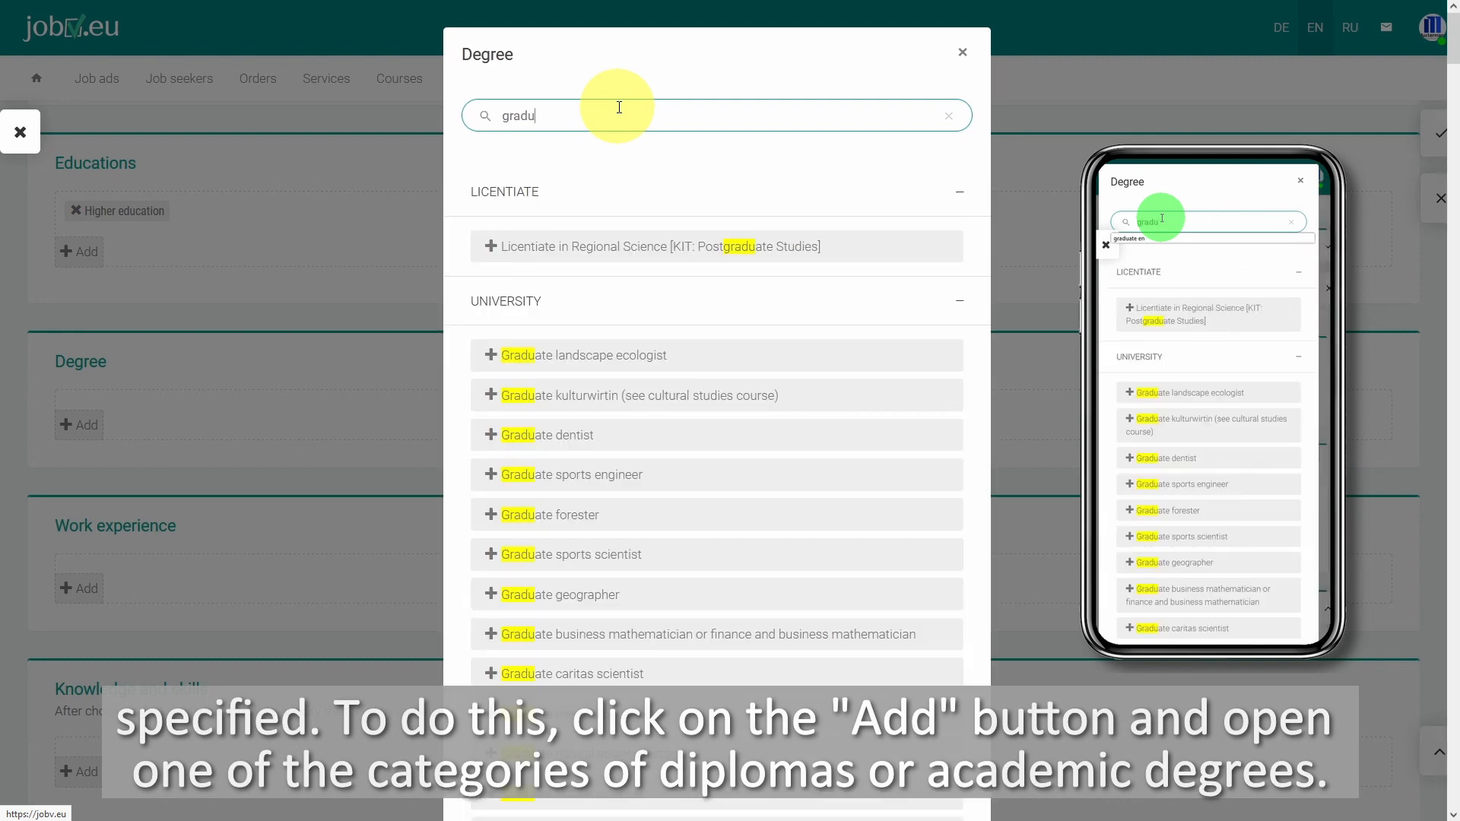
text(ate)
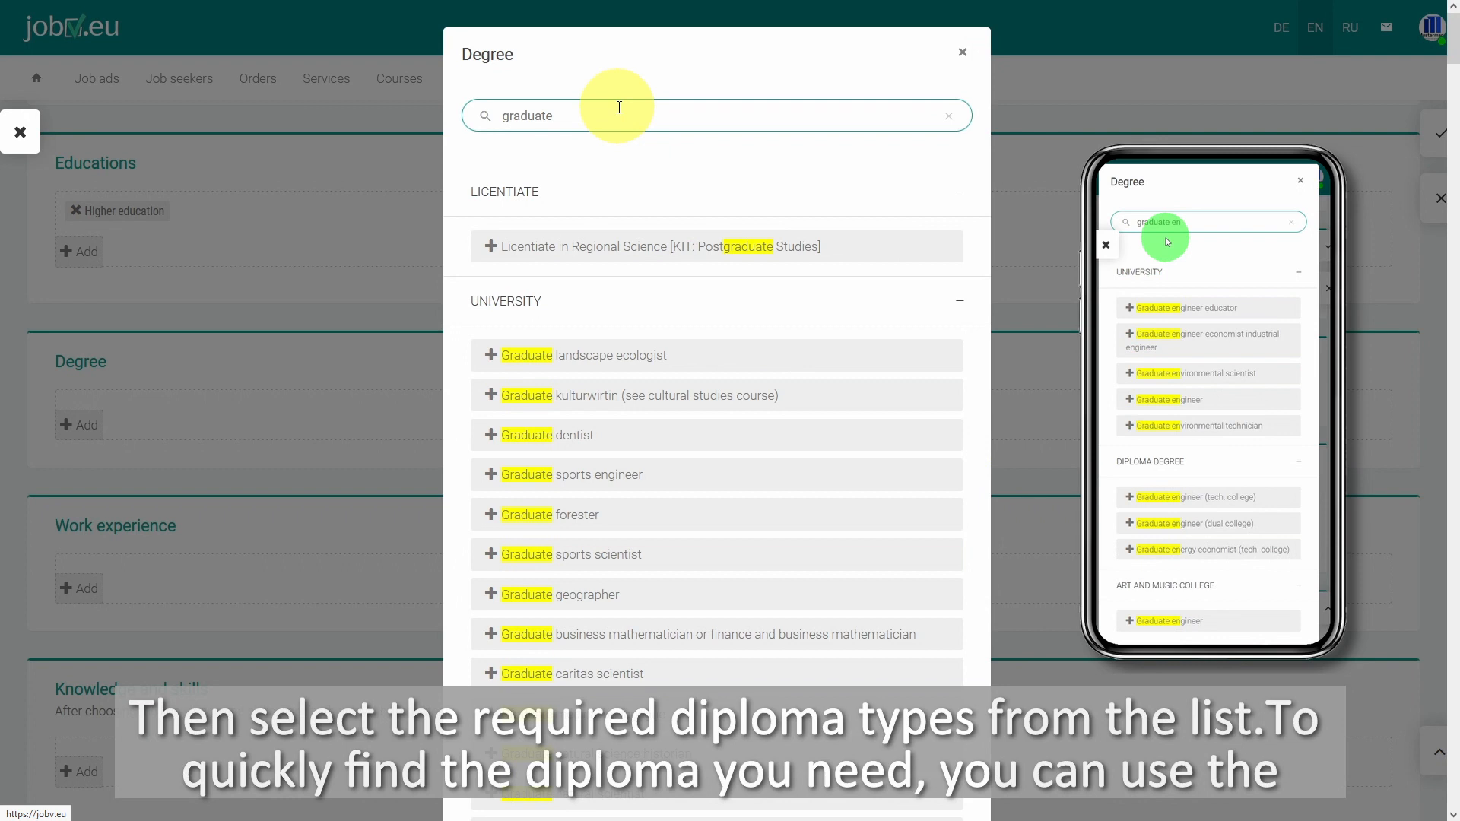
text( en)
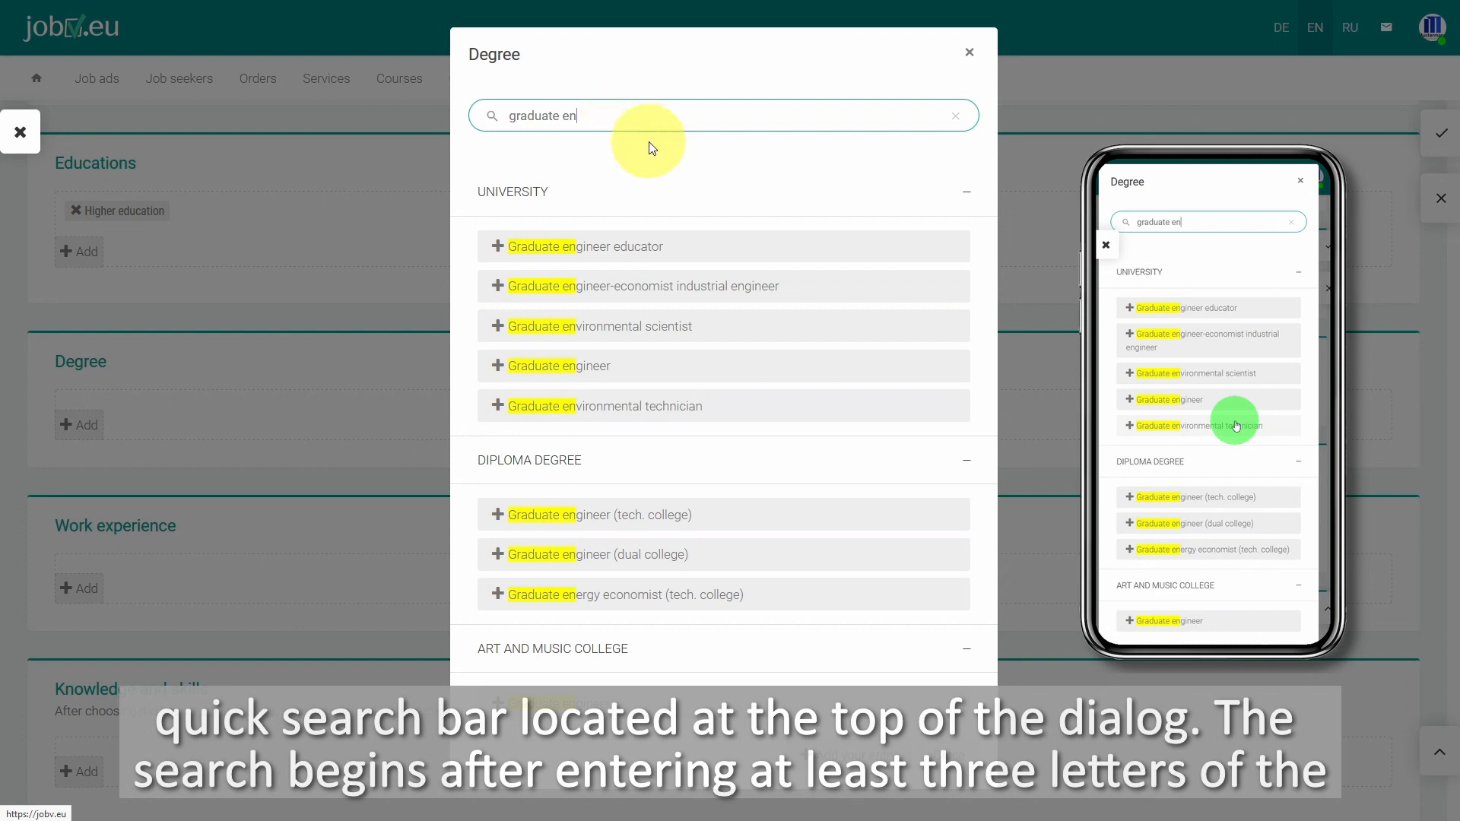
click(692, 523)
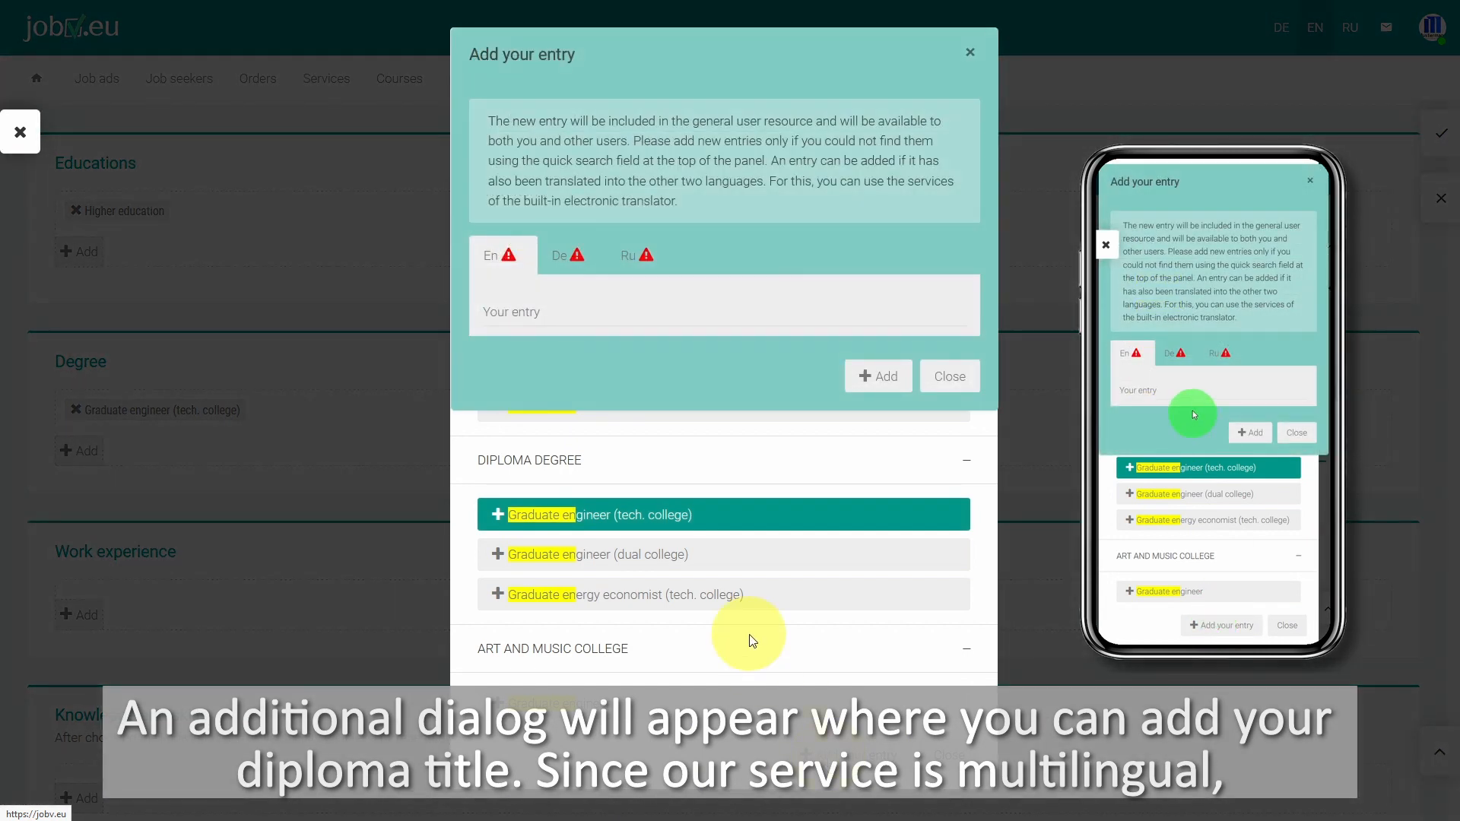
Step: Examine the custom degree entry form in English, German and Russian, and close it and the degree selection without adding an entry
click(555, 297)
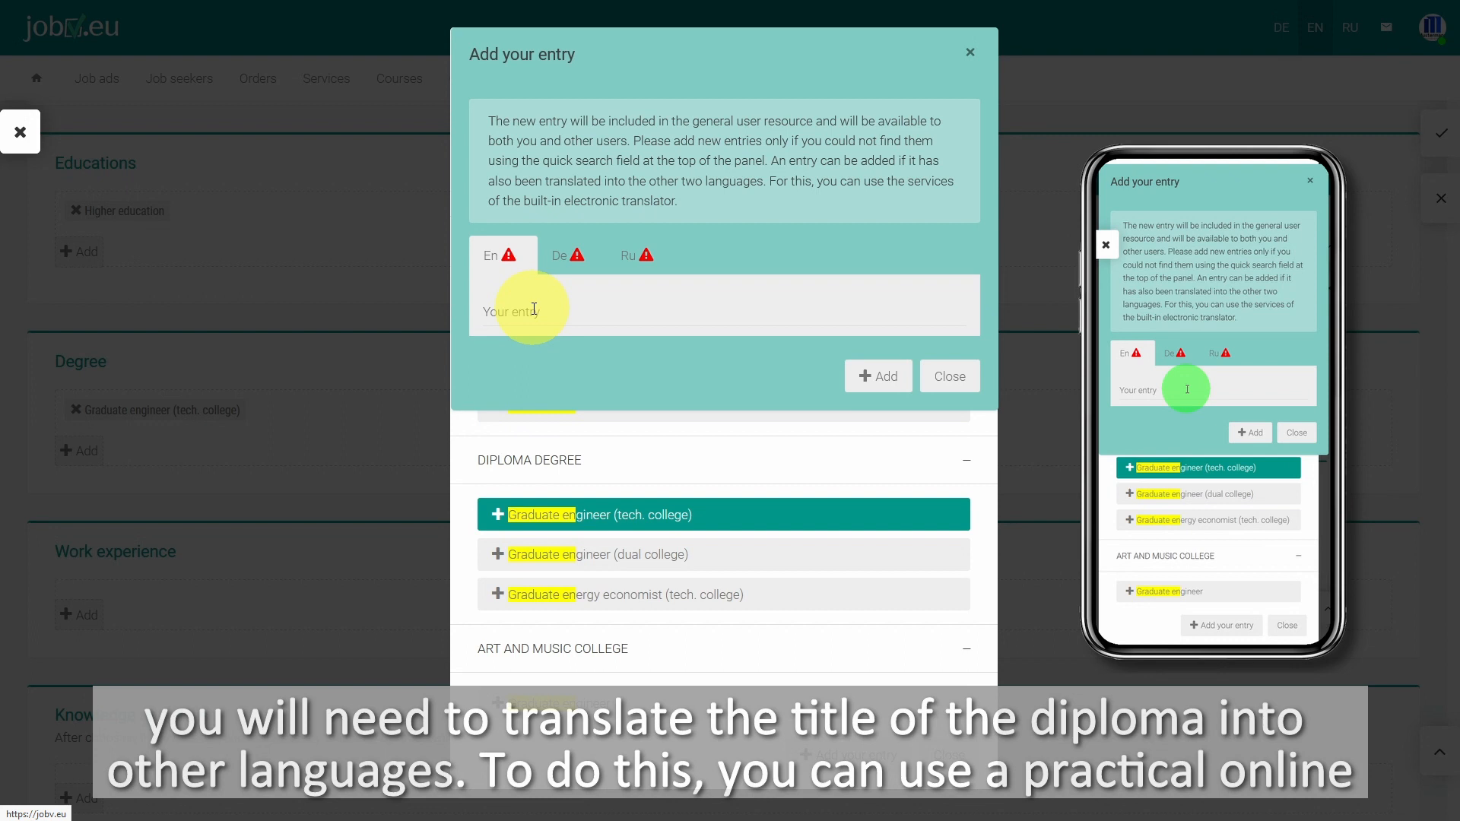
click(567, 257)
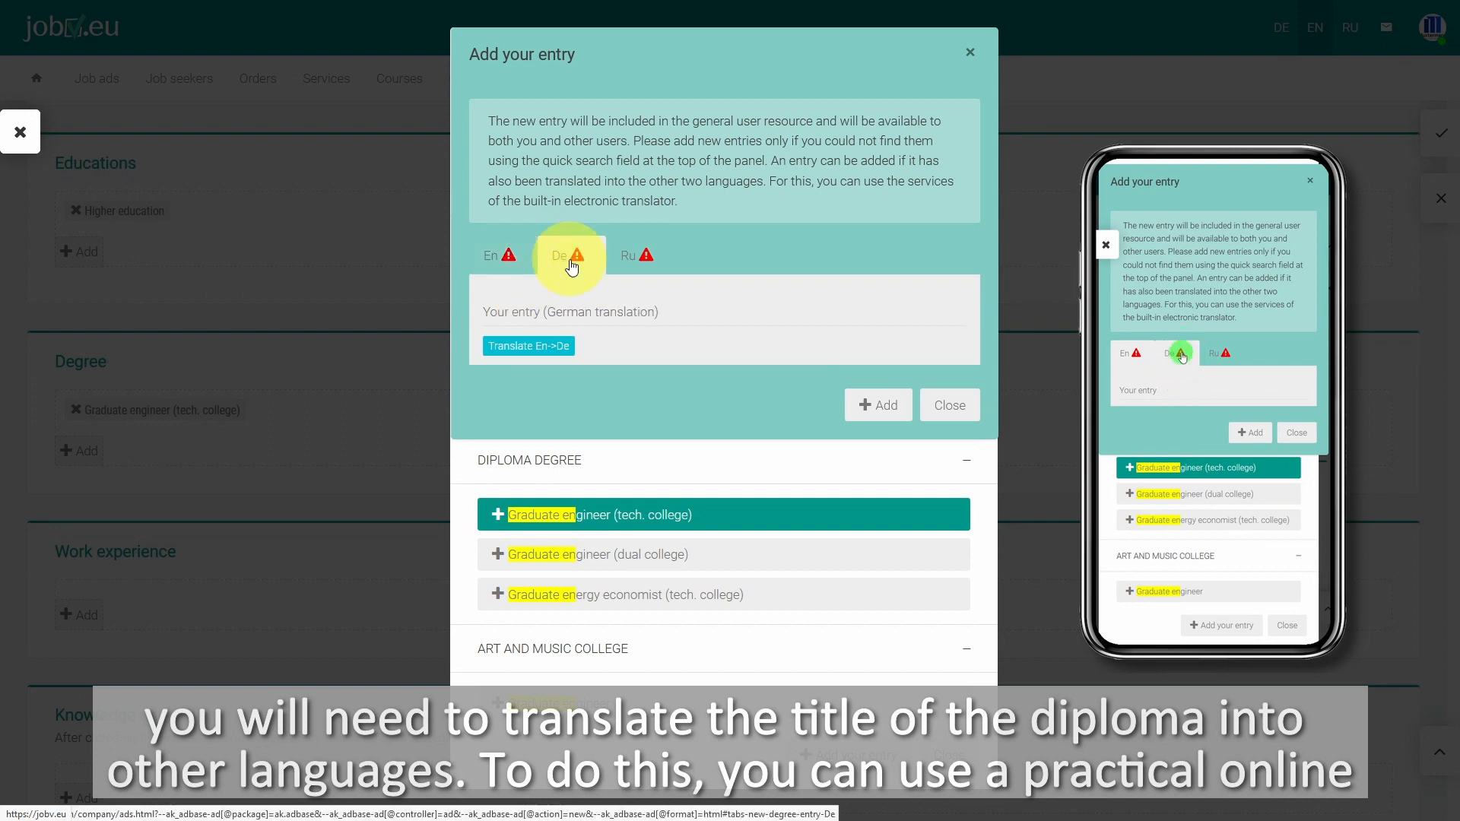
click(645, 263)
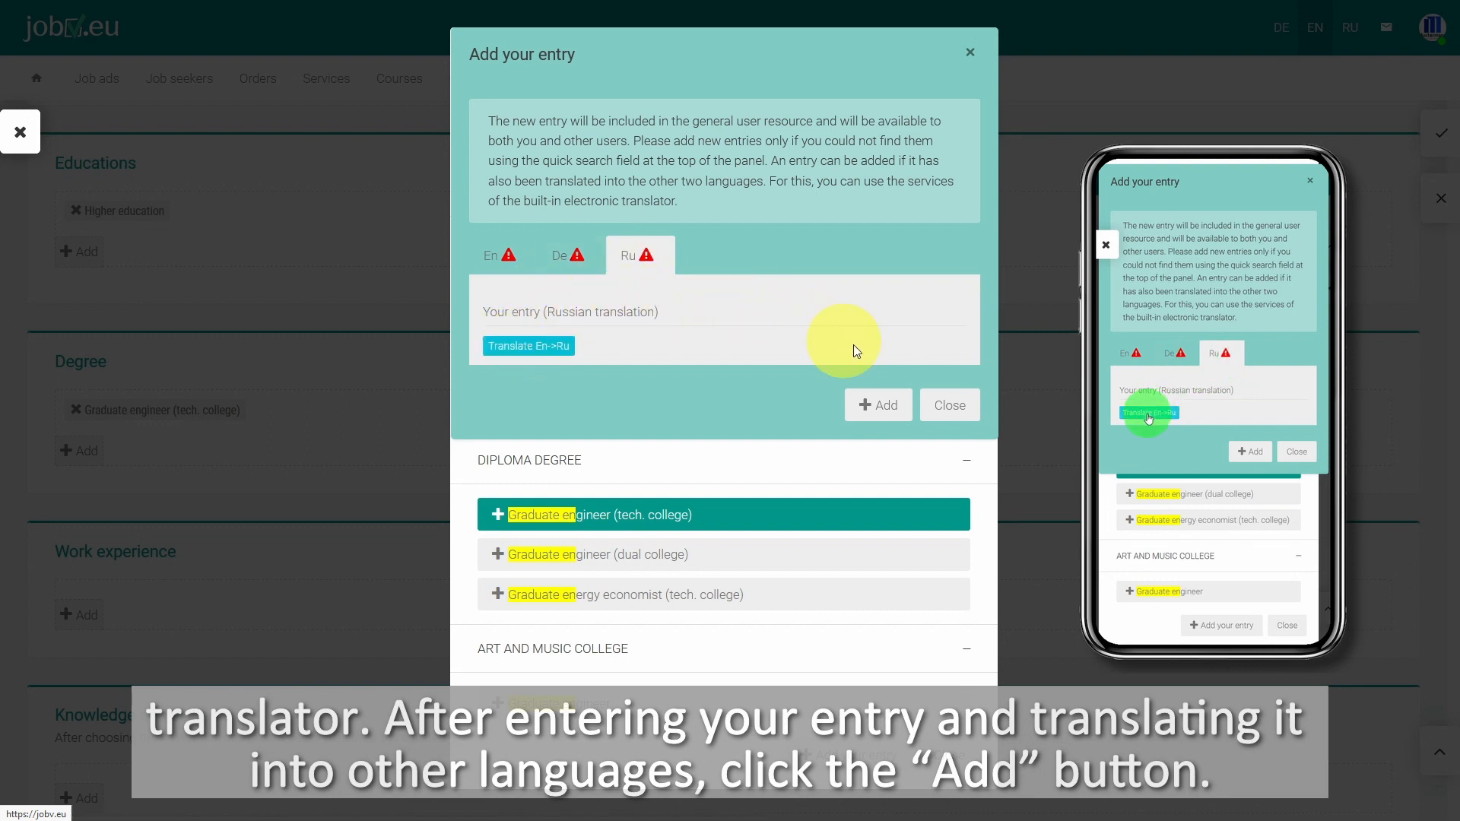
click(958, 411)
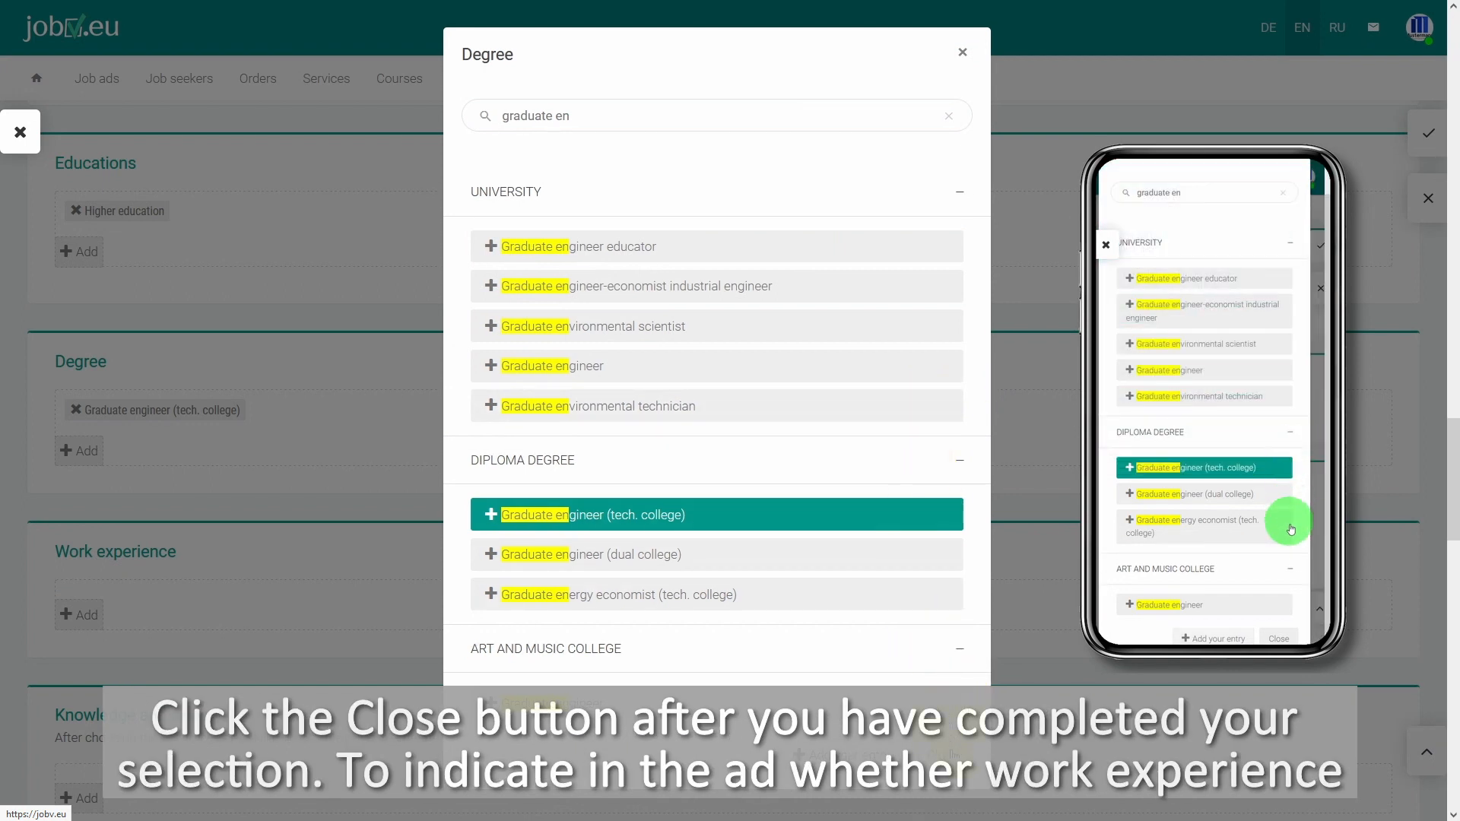
click(954, 755)
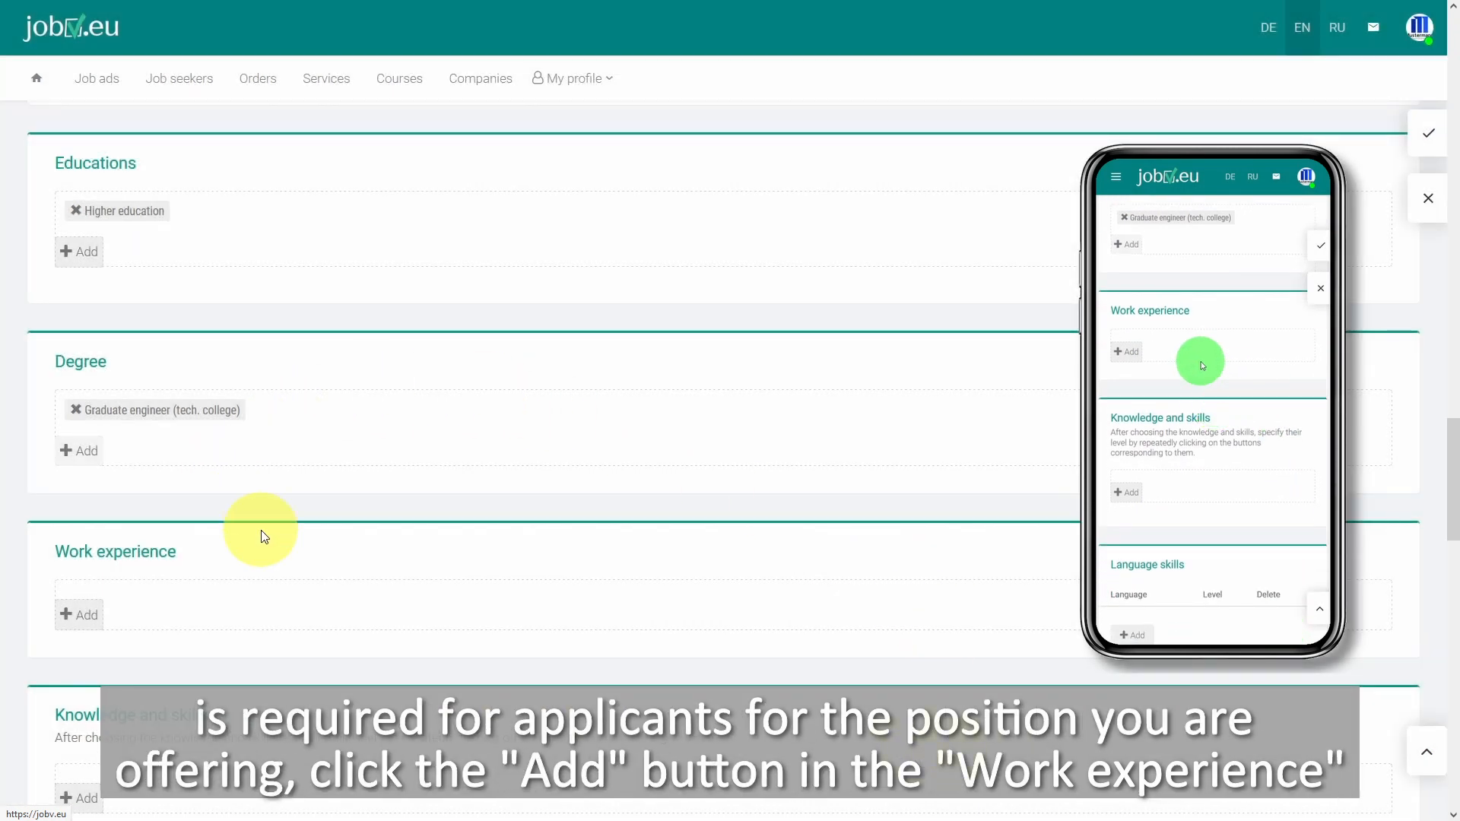
Step: Add Without work experience and With work experience as the accepted options in the Work experience section
scroll(261, 532, down, 3)
scroll(261, 537, down, 1)
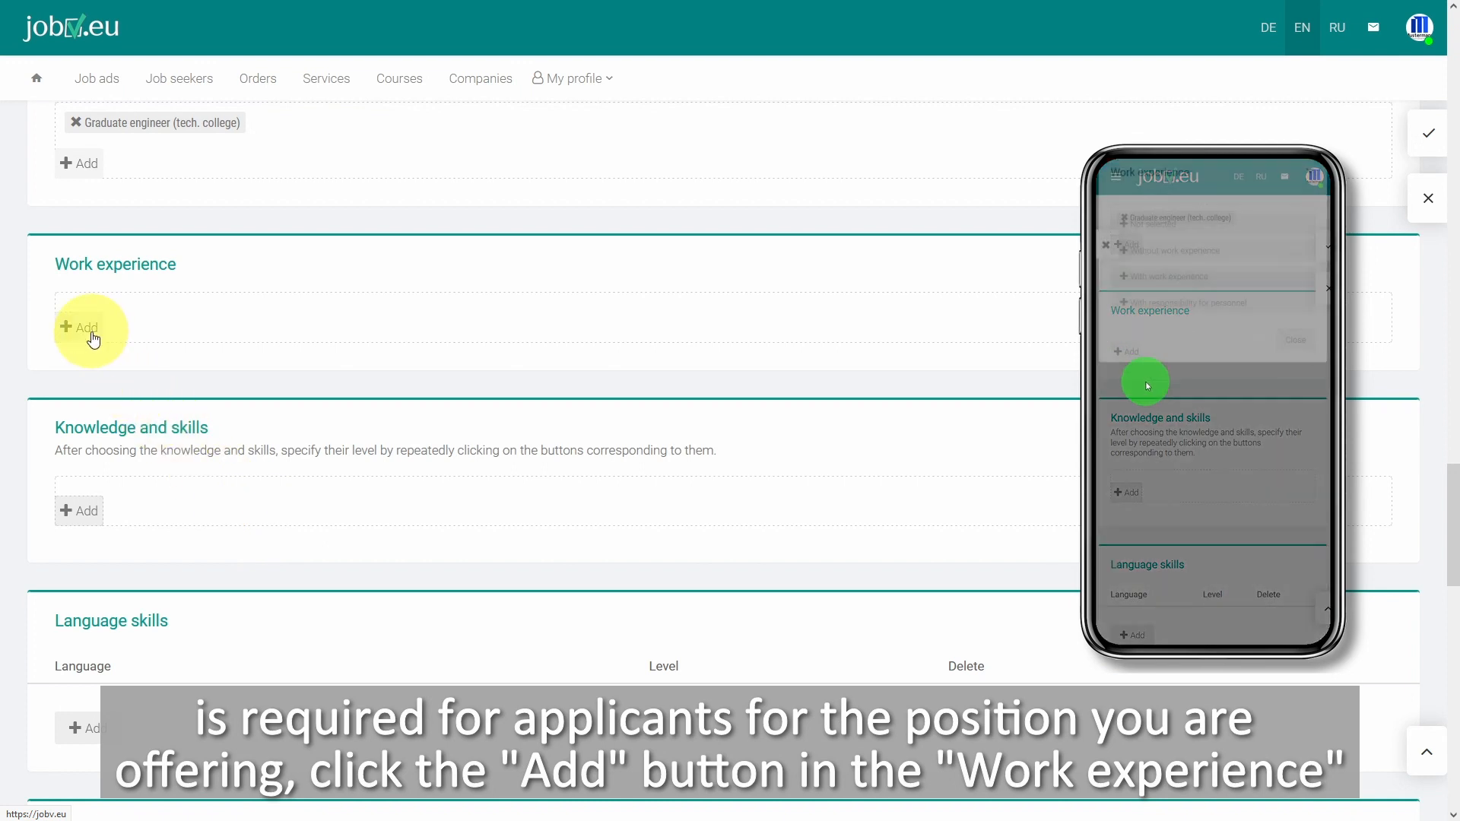
click(83, 328)
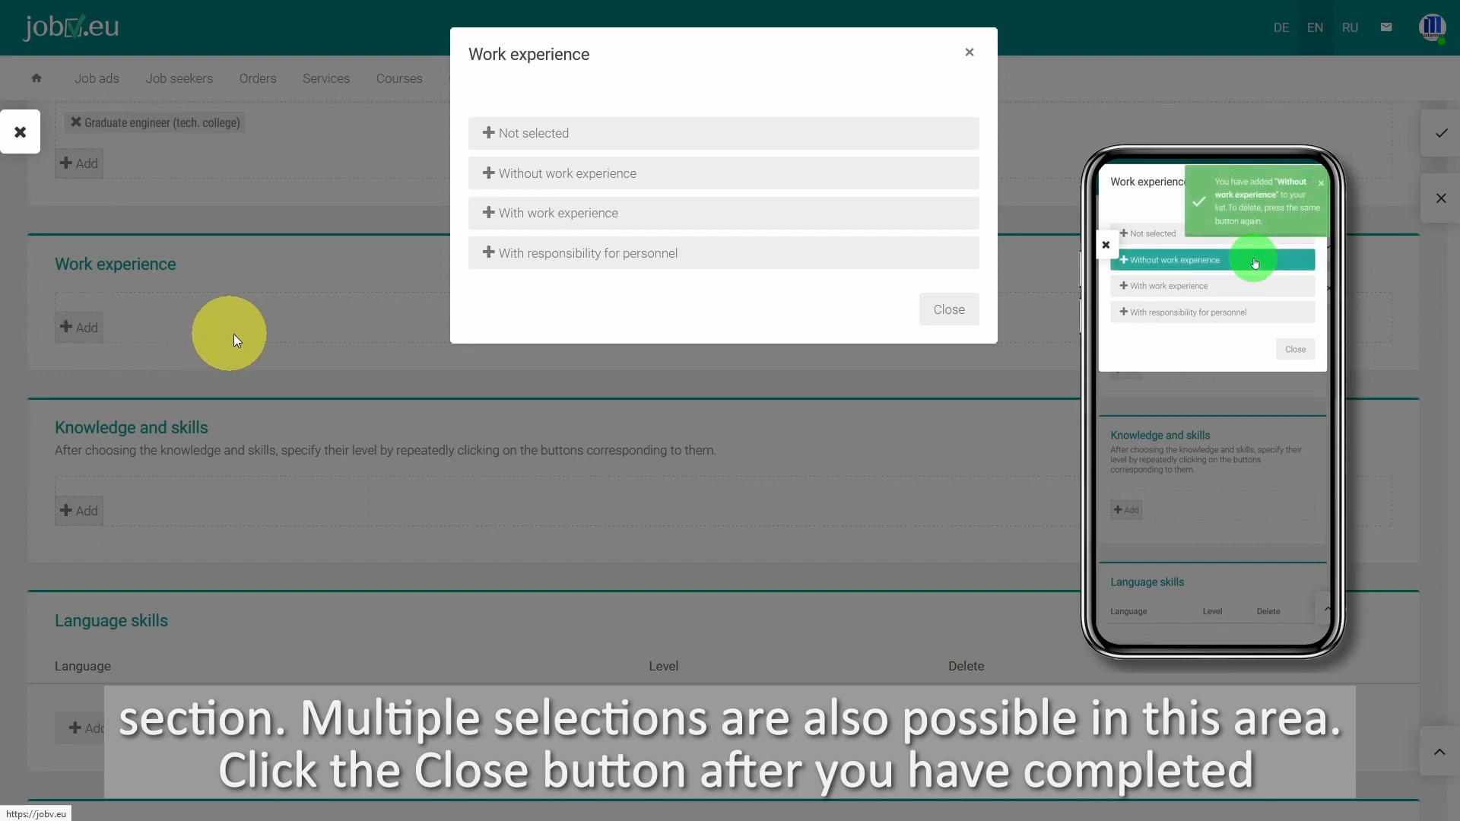
click(587, 177)
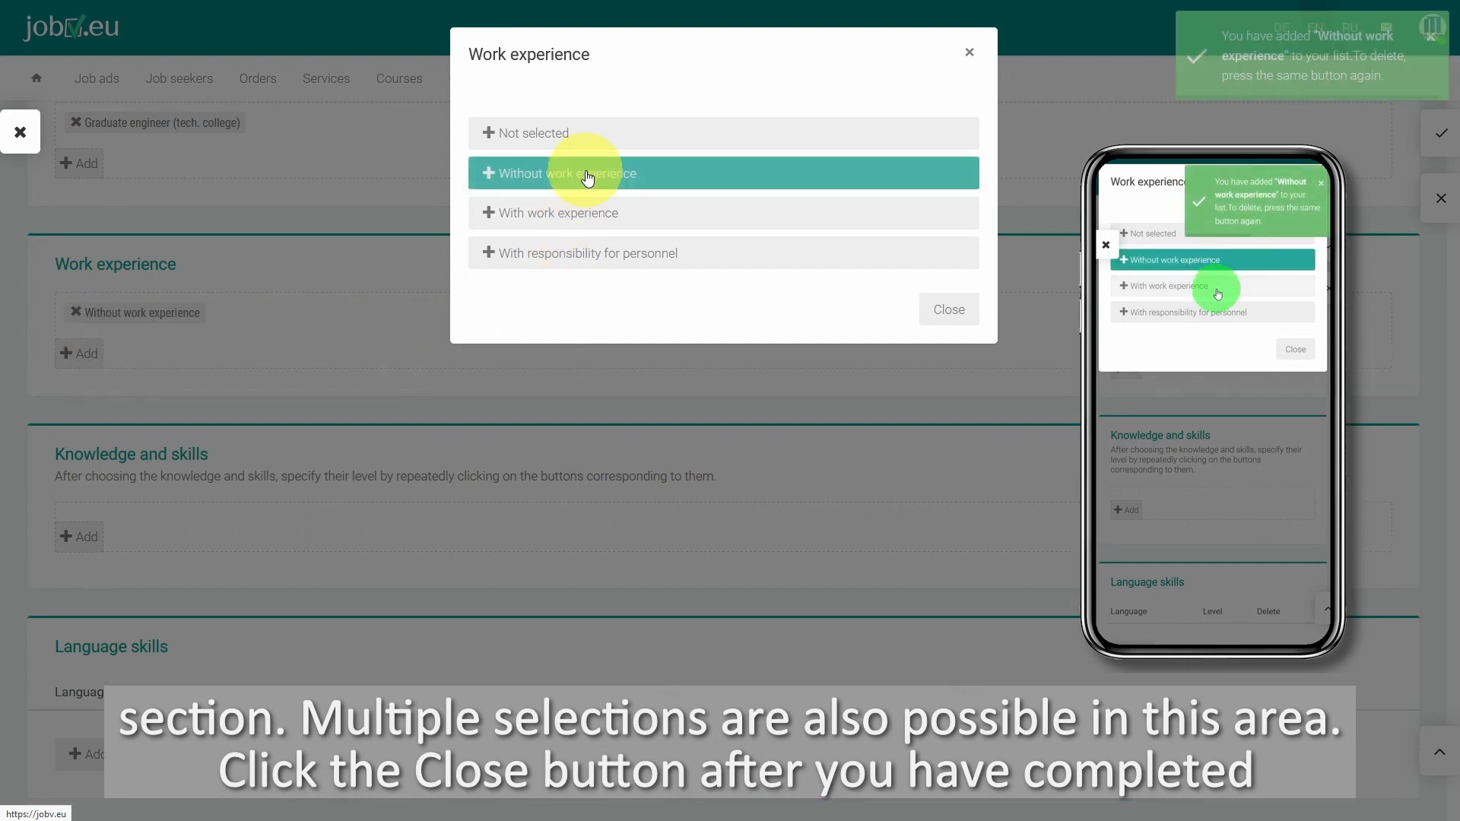
click(657, 222)
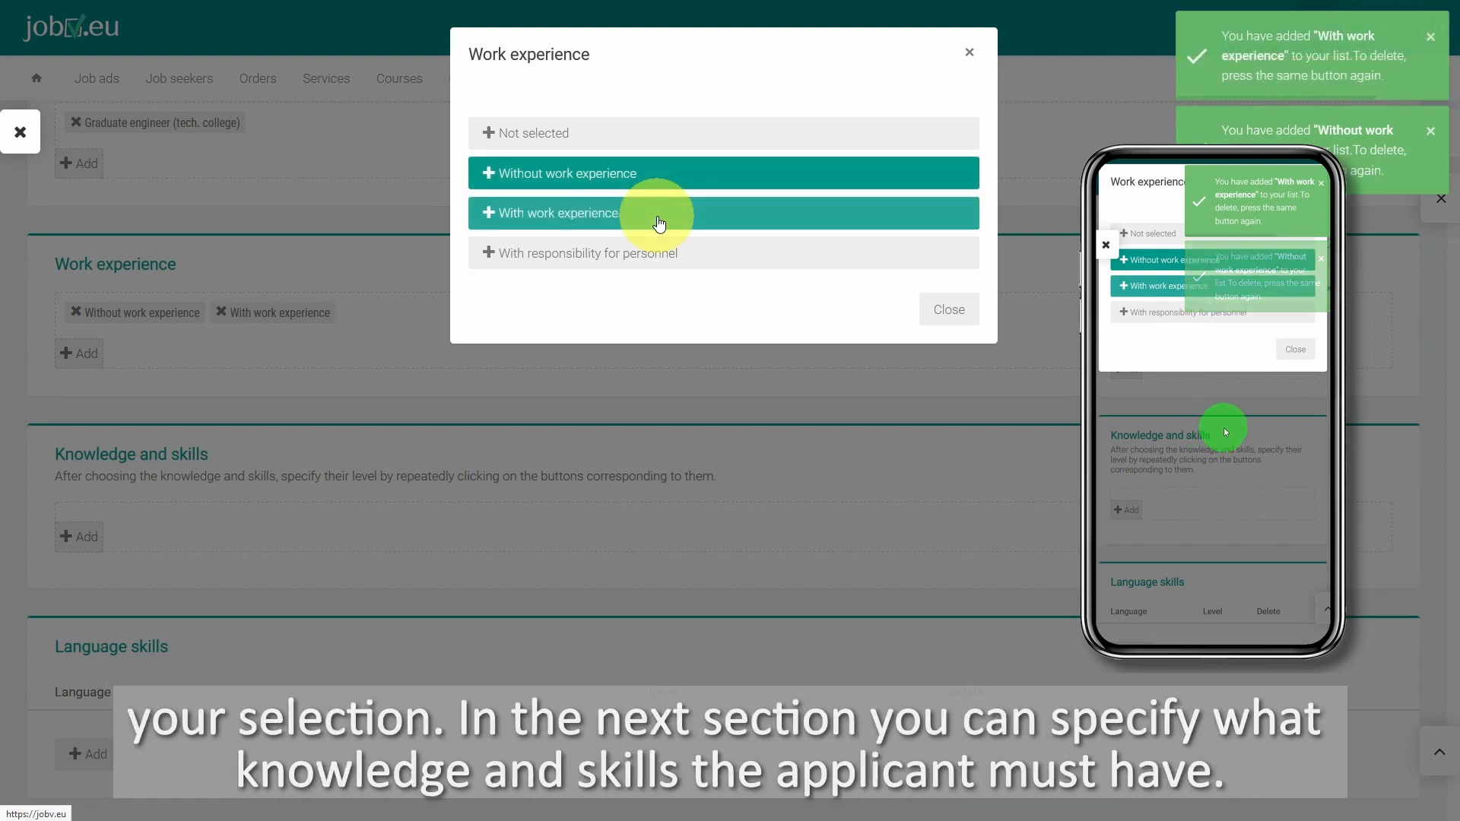
click(949, 312)
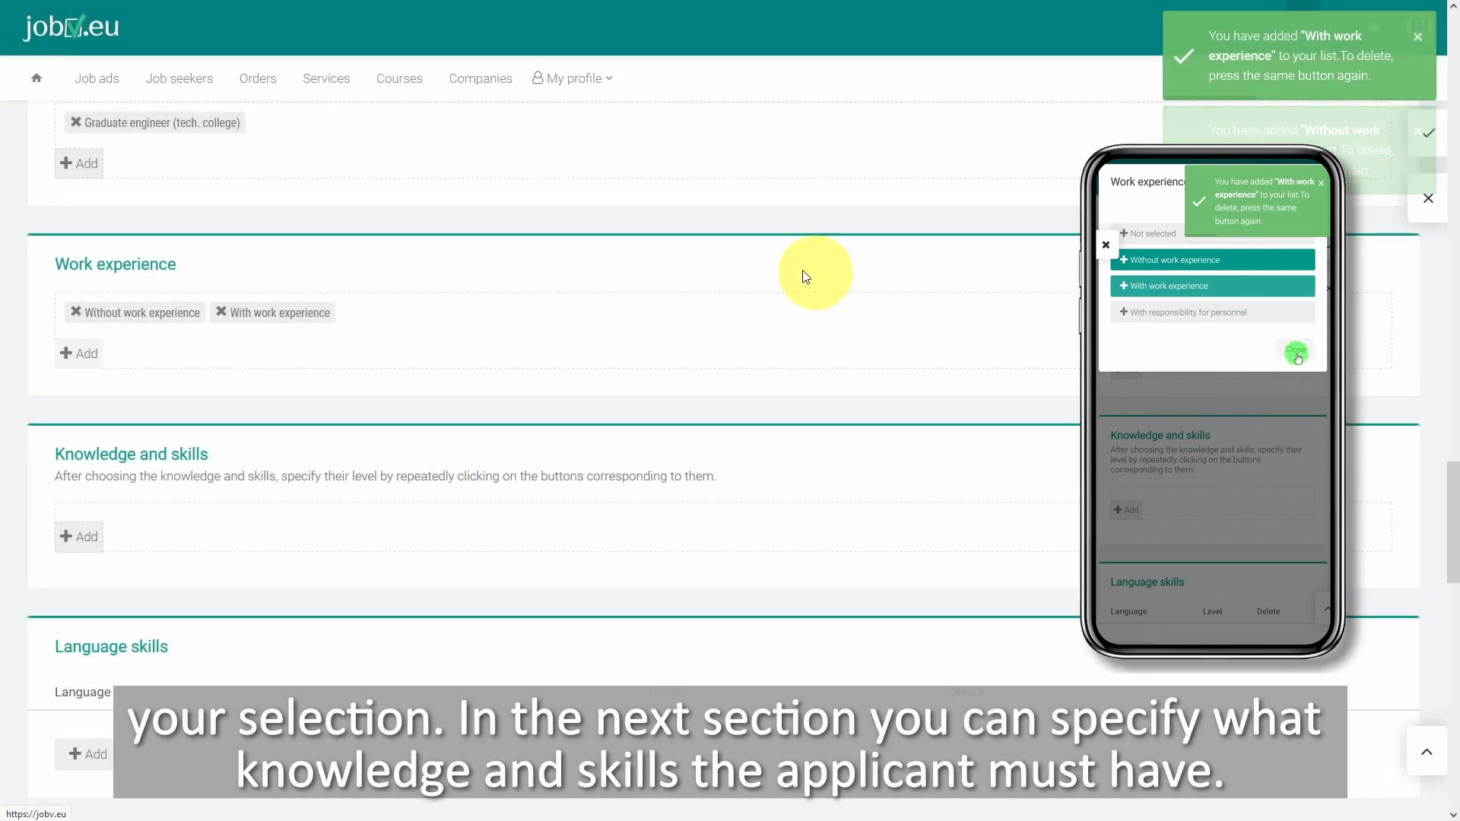
Step: Add the skills Construction company, Construction machinery expertise and Construction management from Construction operation, construction accounting under Construction, Architecture
scroll(196, 371, down, 3)
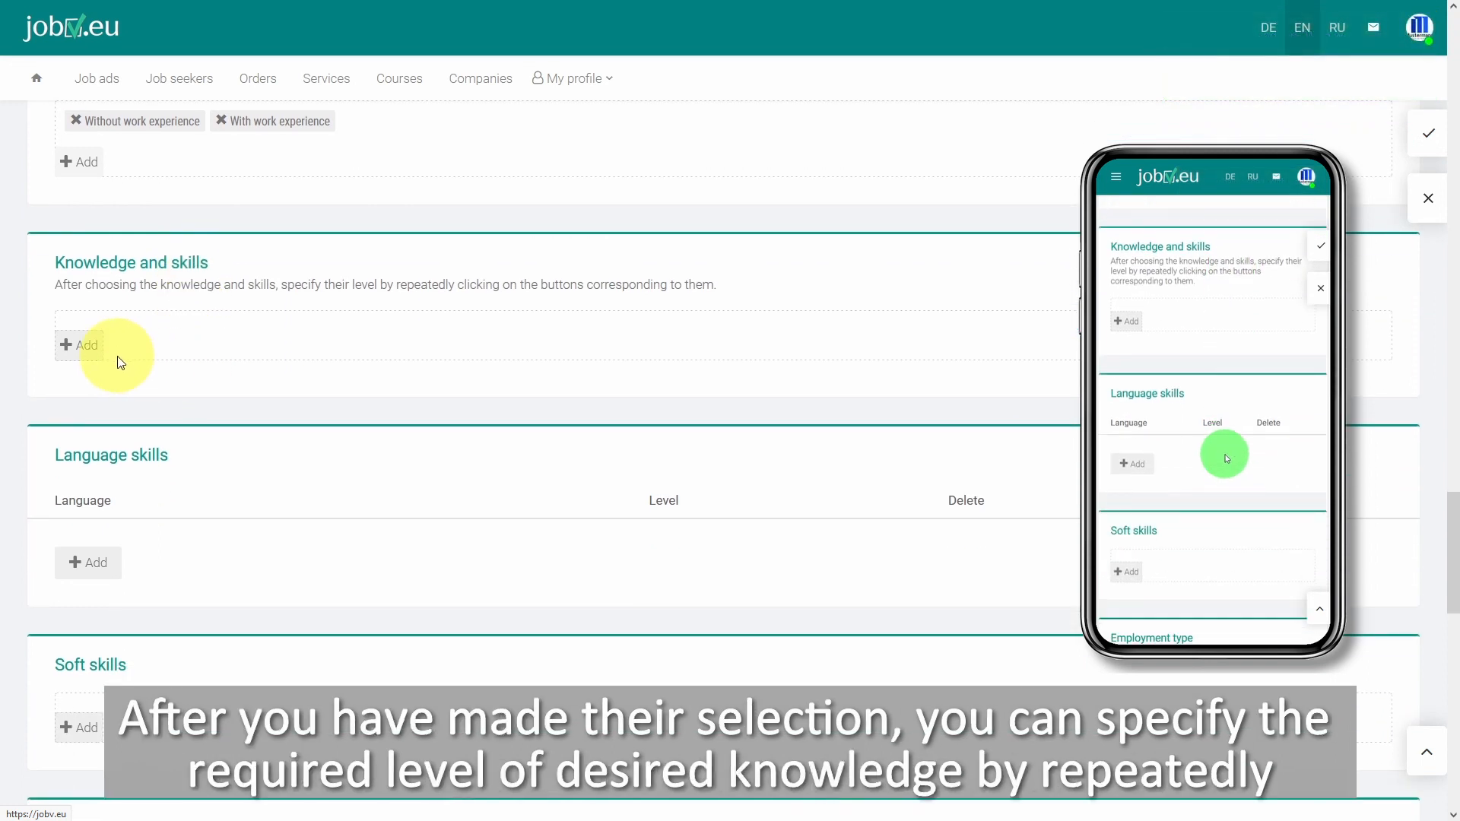
click(84, 346)
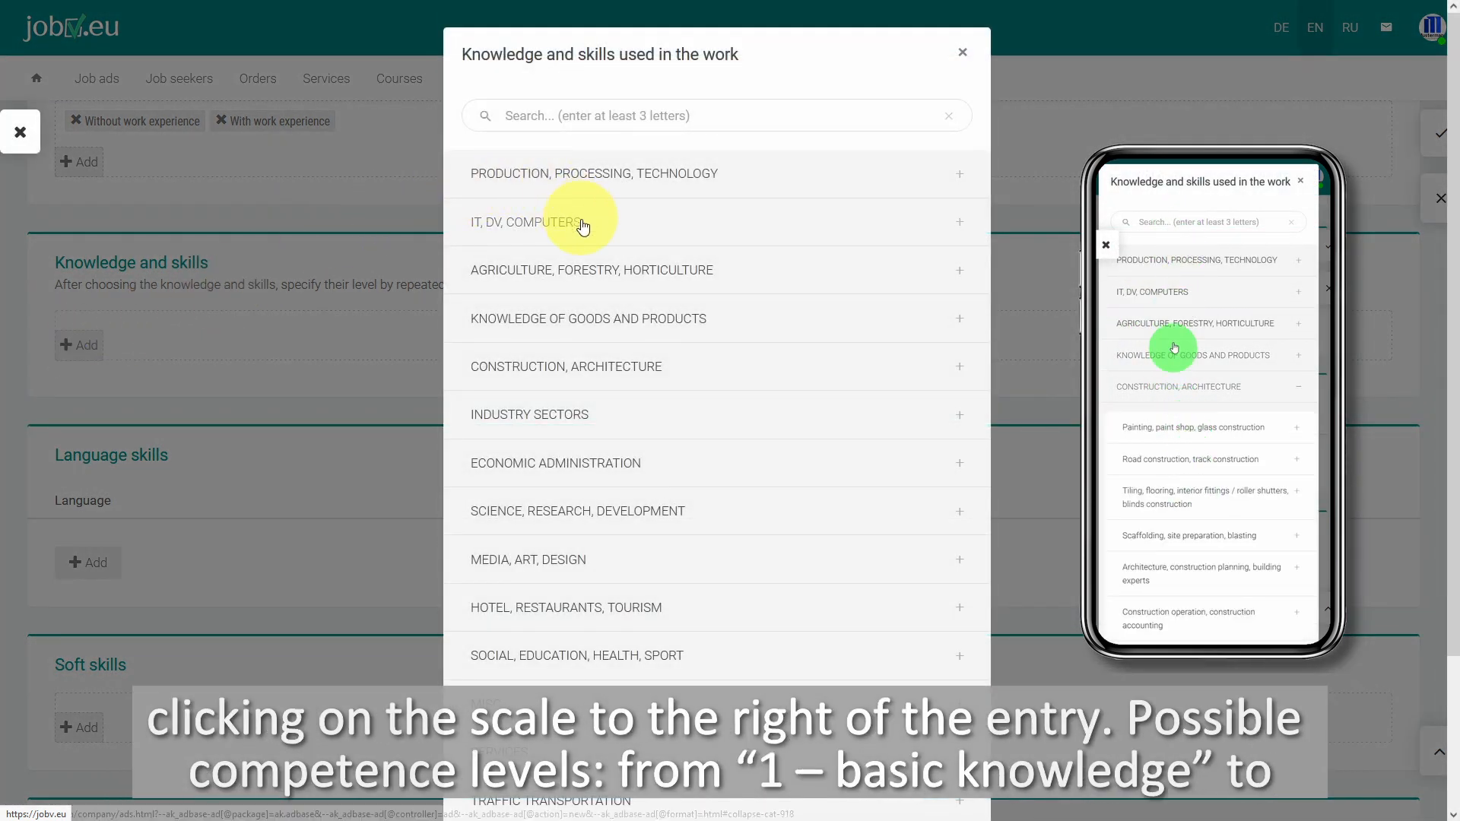
click(591, 373)
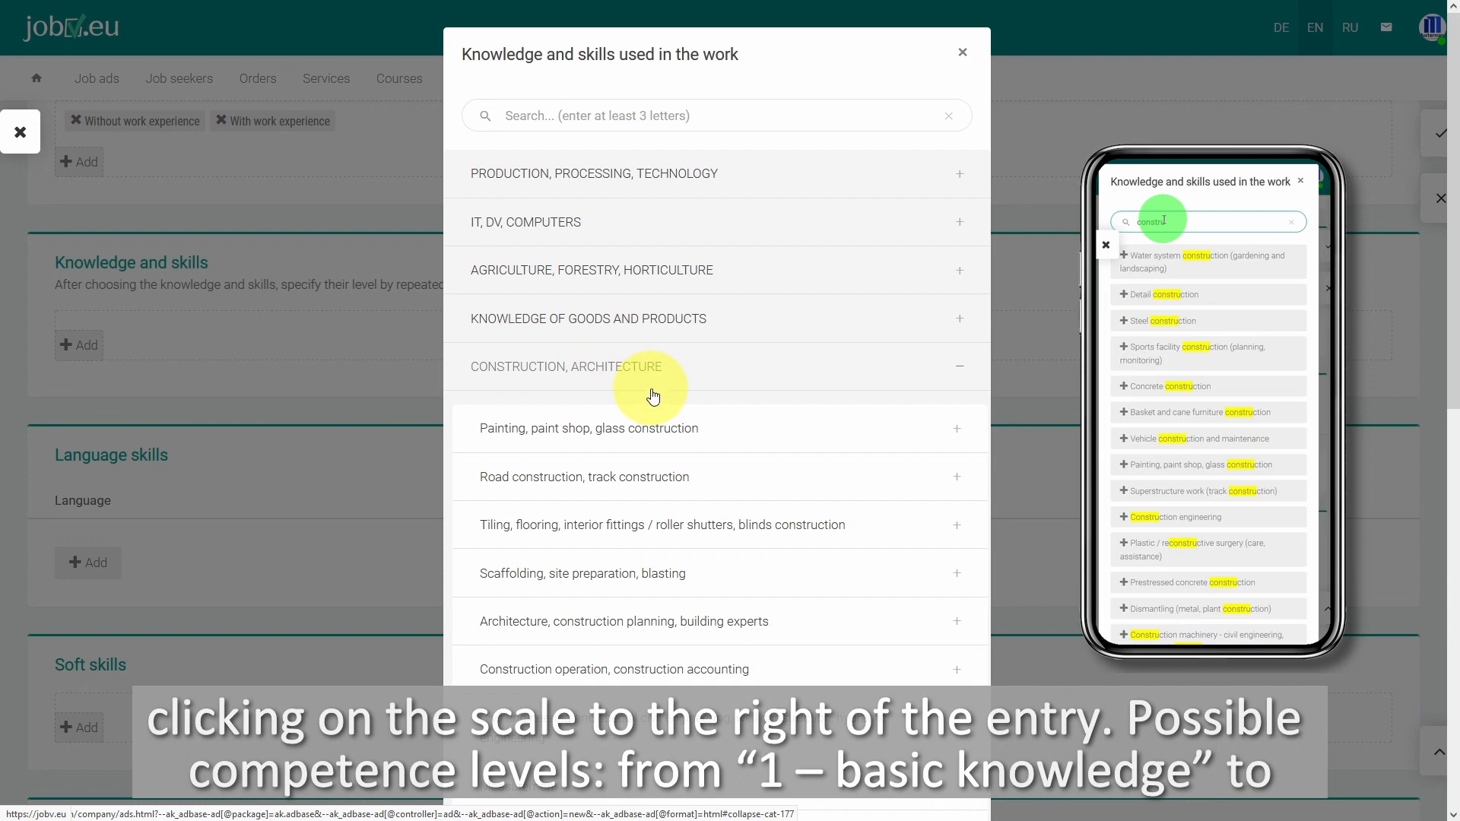
click(761, 669)
scroll(753, 631, down, 5)
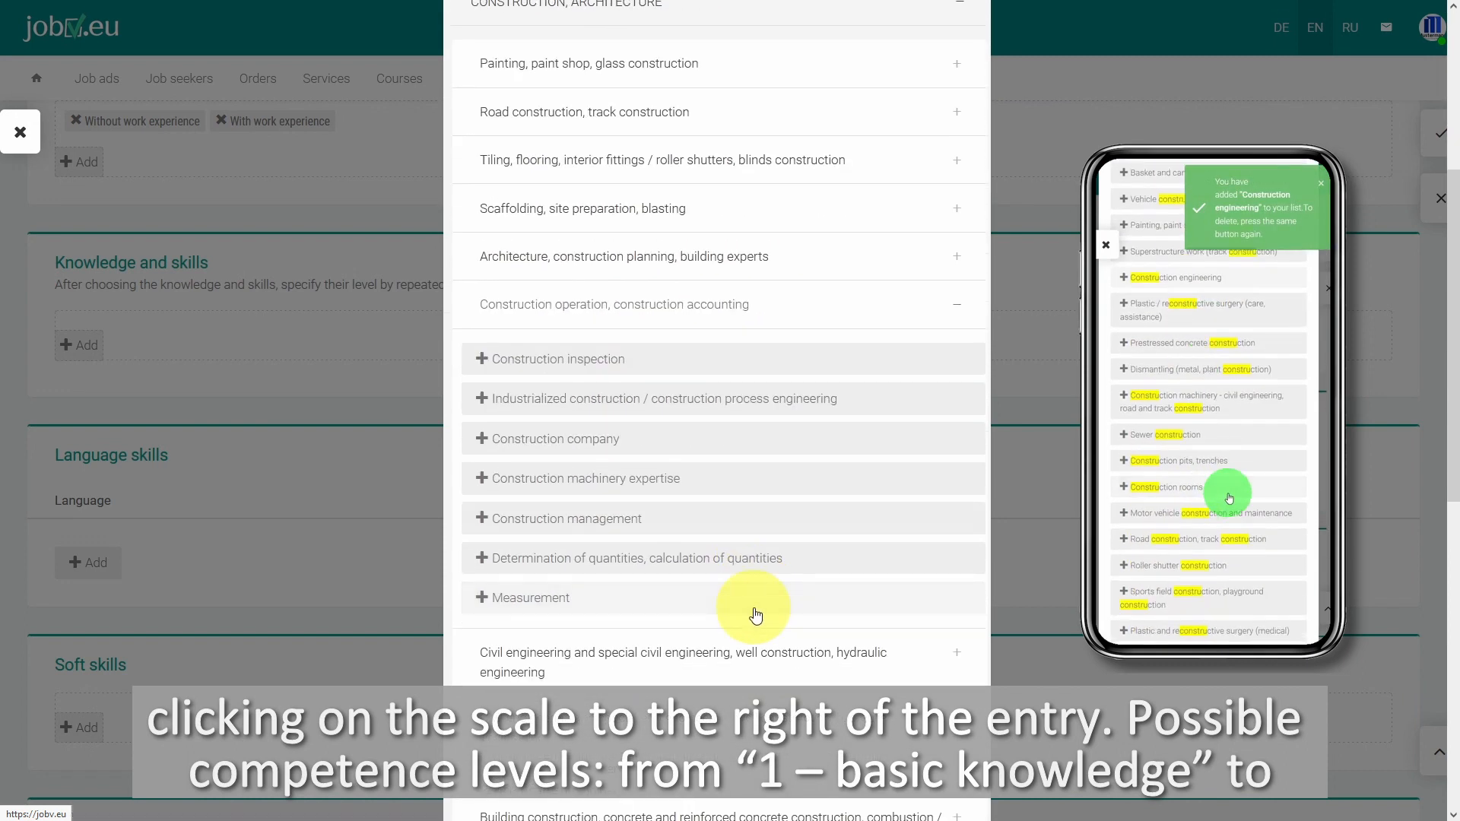
click(595, 440)
click(698, 489)
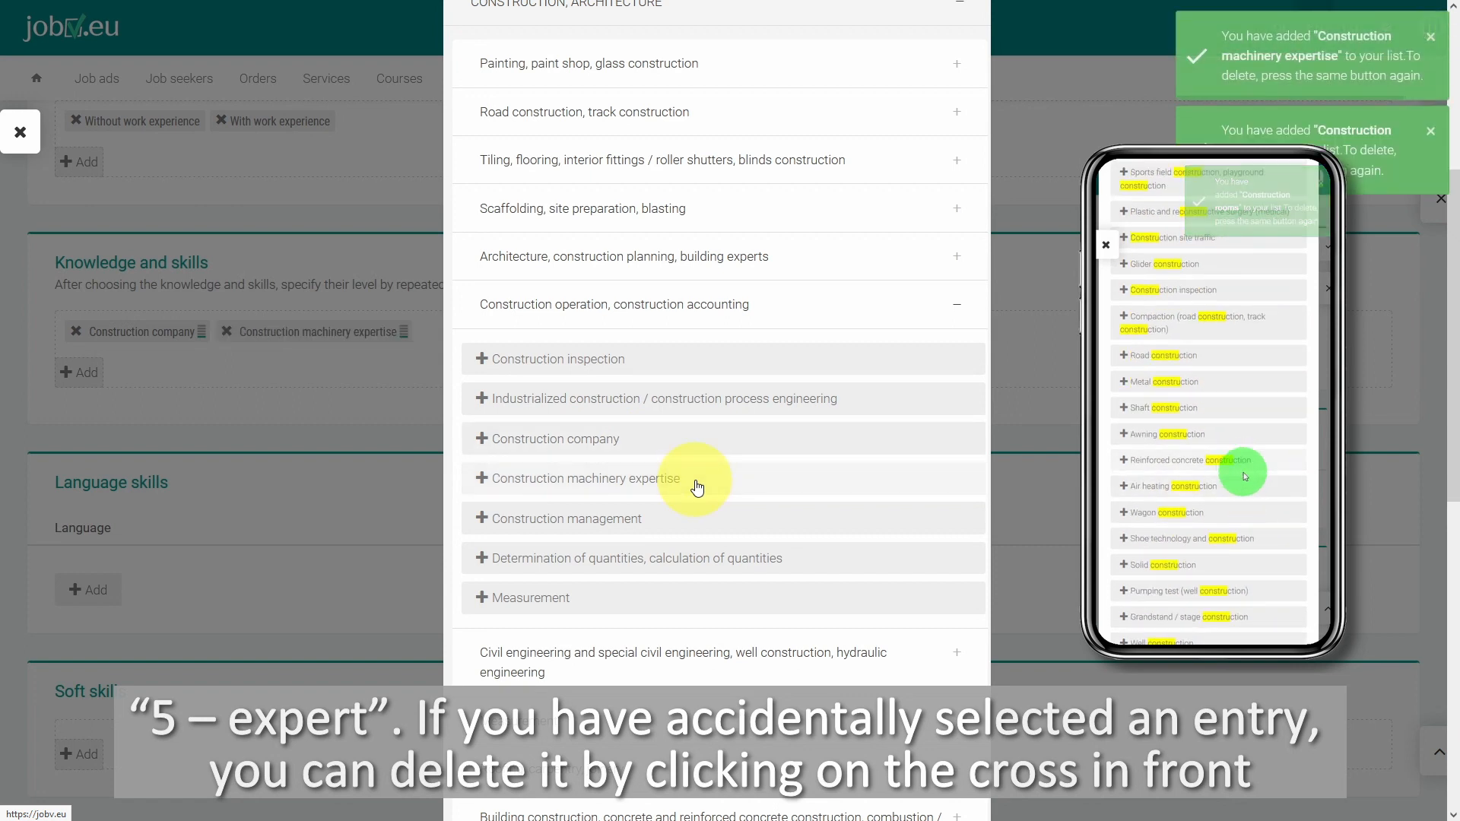
click(661, 528)
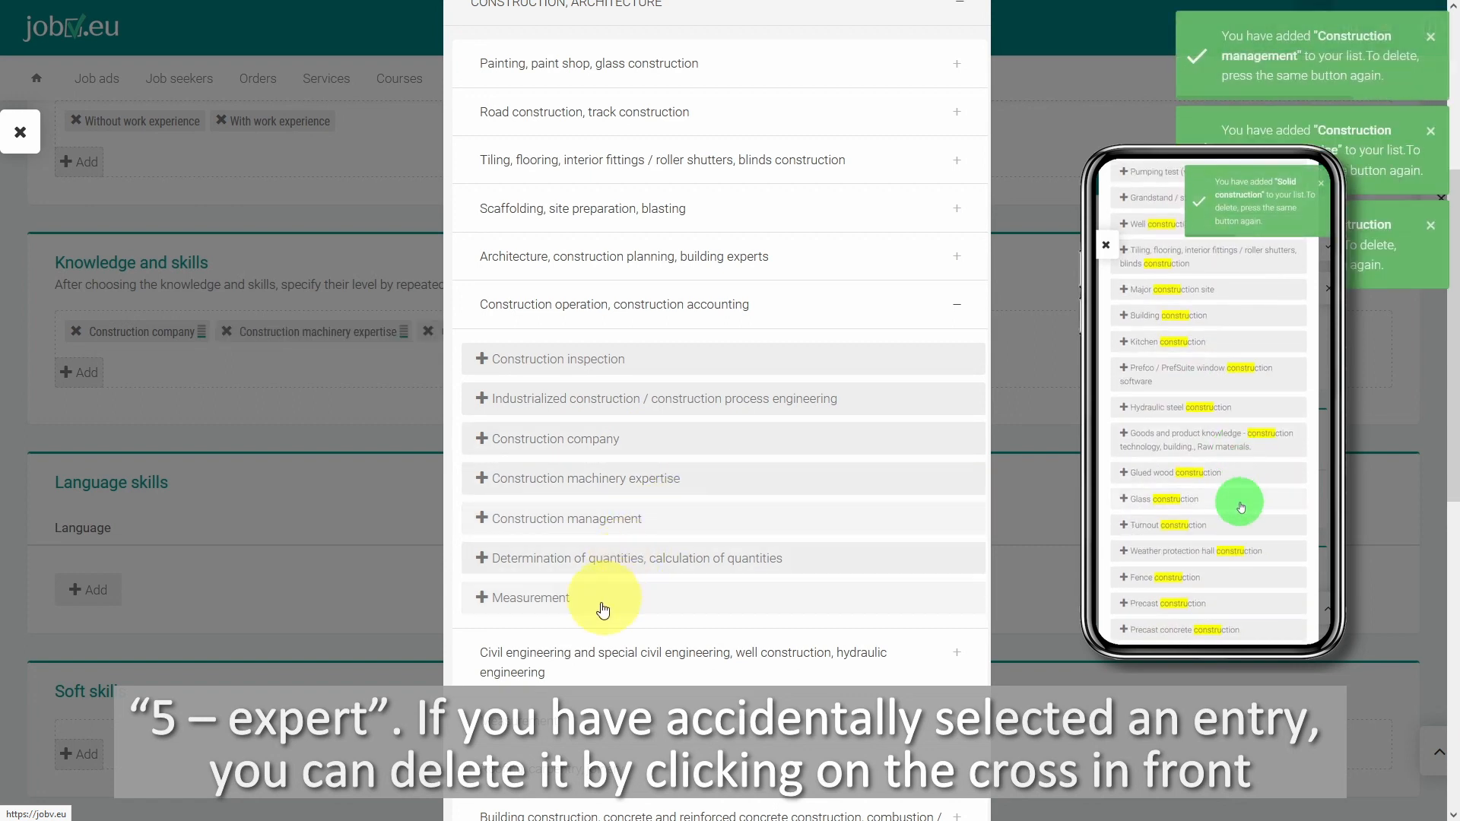
scroll(586, 261, up, 5)
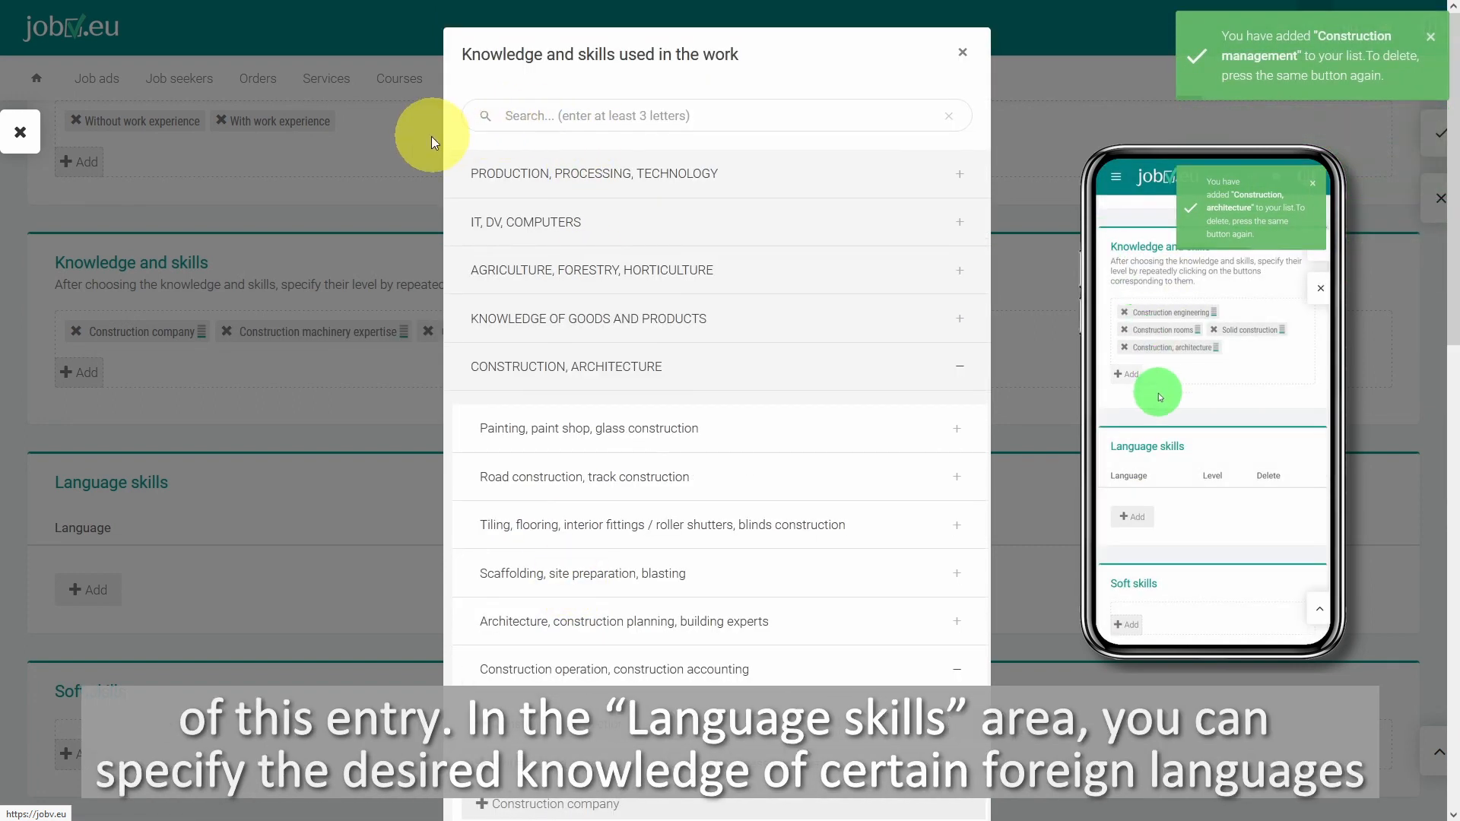
click(961, 52)
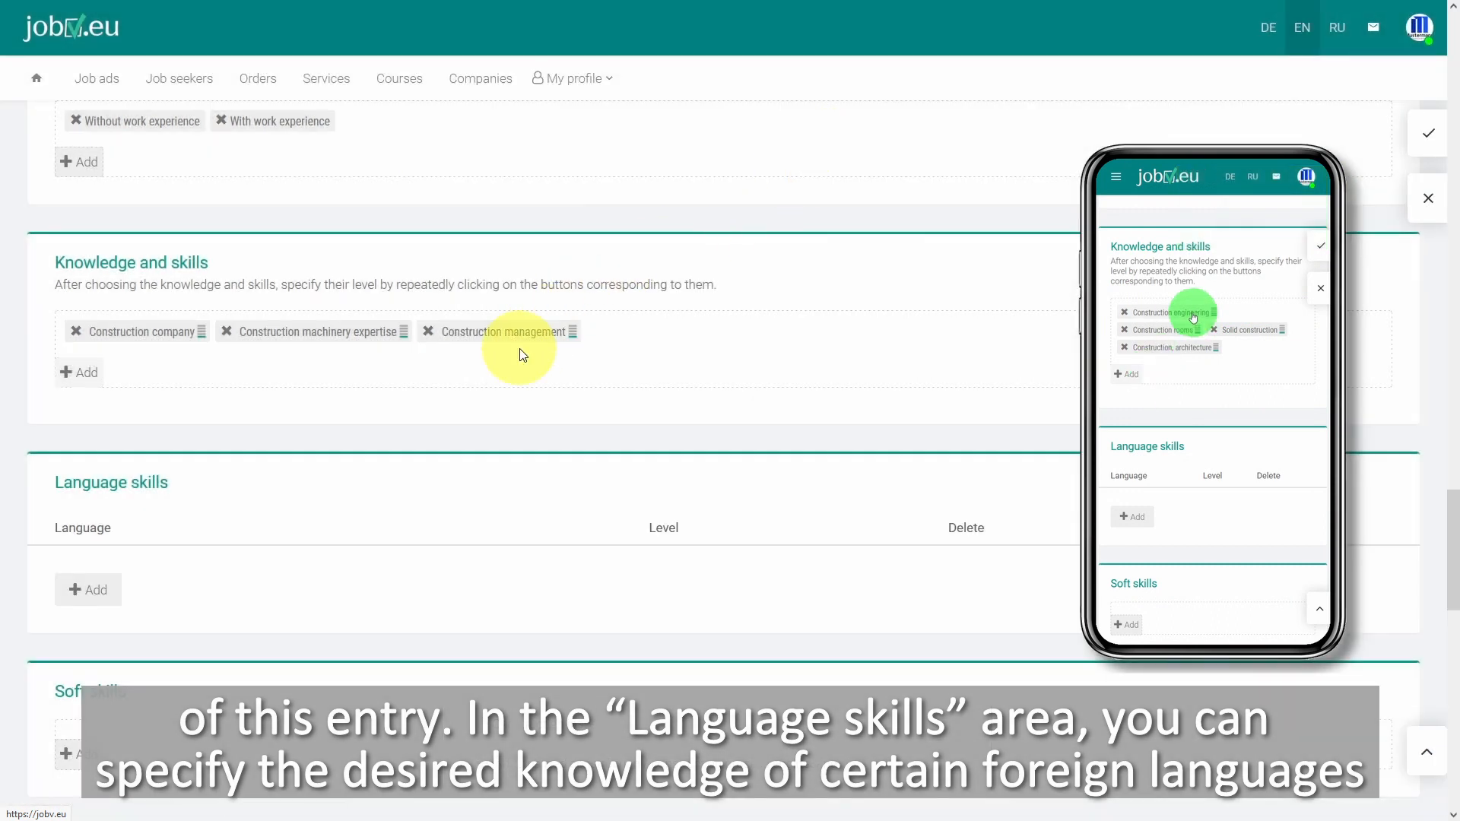
Step: Raise the proficiency level of Construction company, and set Construction machinery expertise and Construction management to high level
click(172, 330)
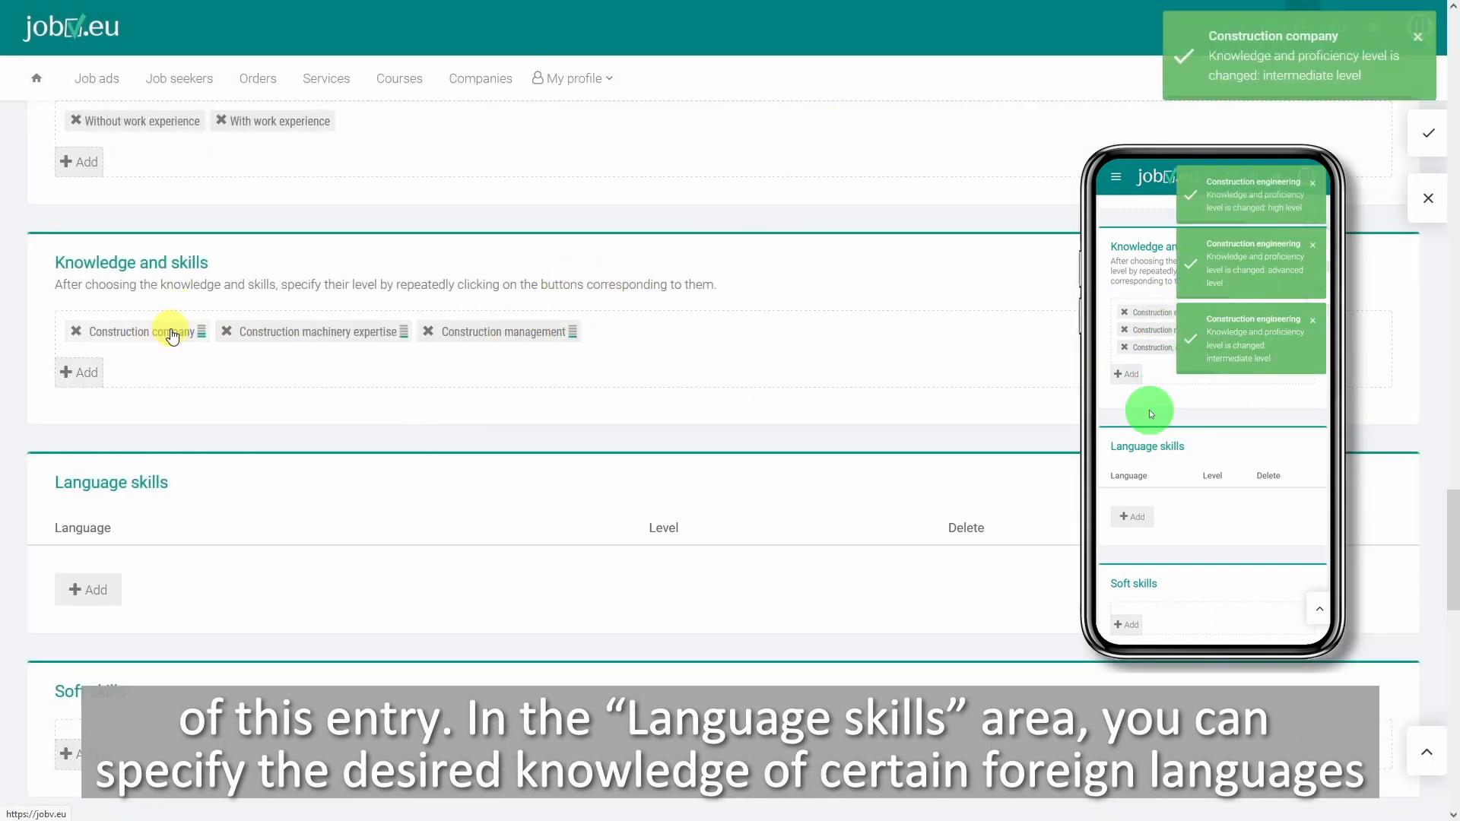
click(190, 329)
click(195, 329)
click(308, 337)
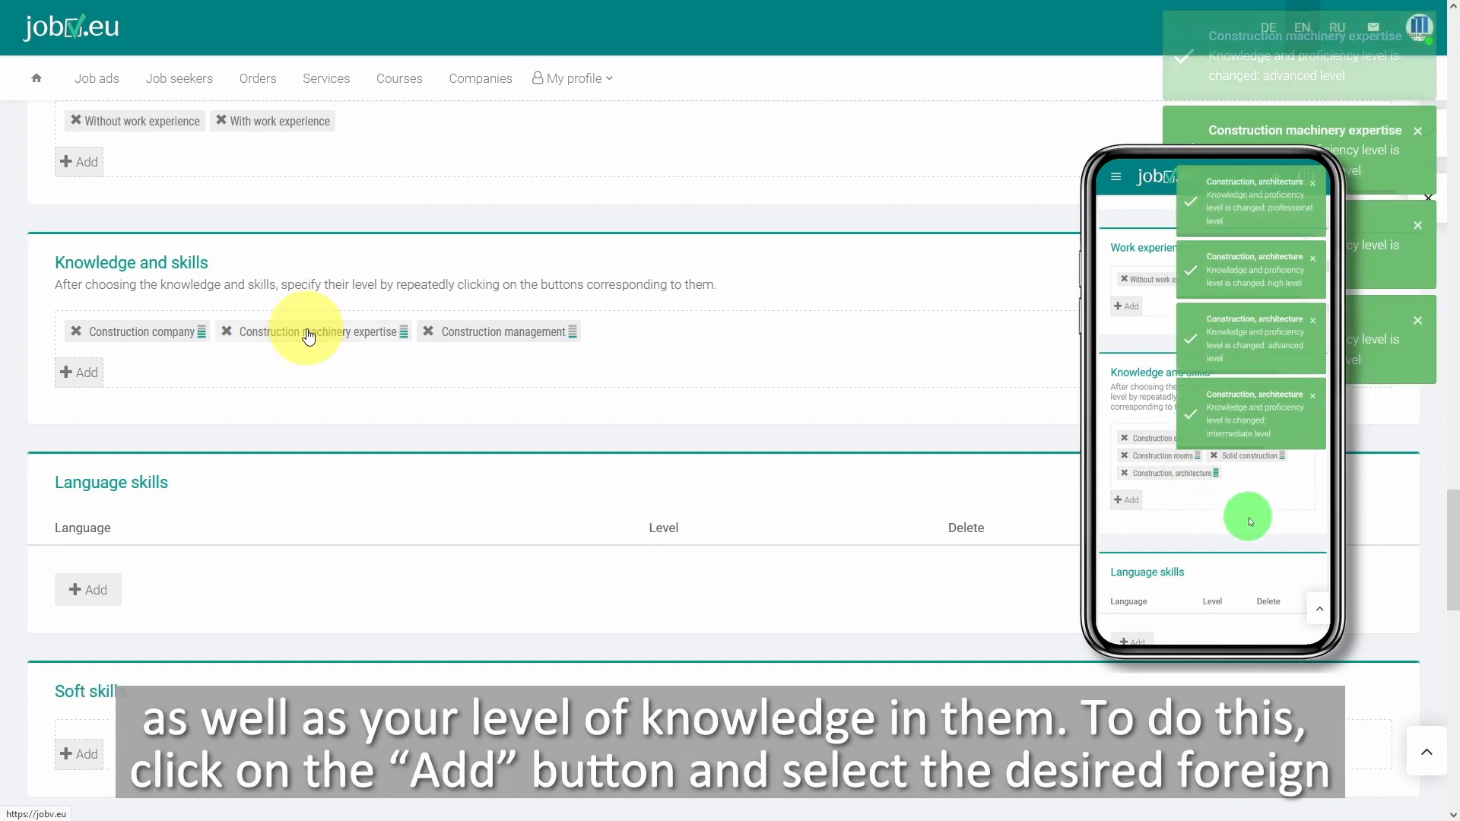
click(306, 335)
click(312, 333)
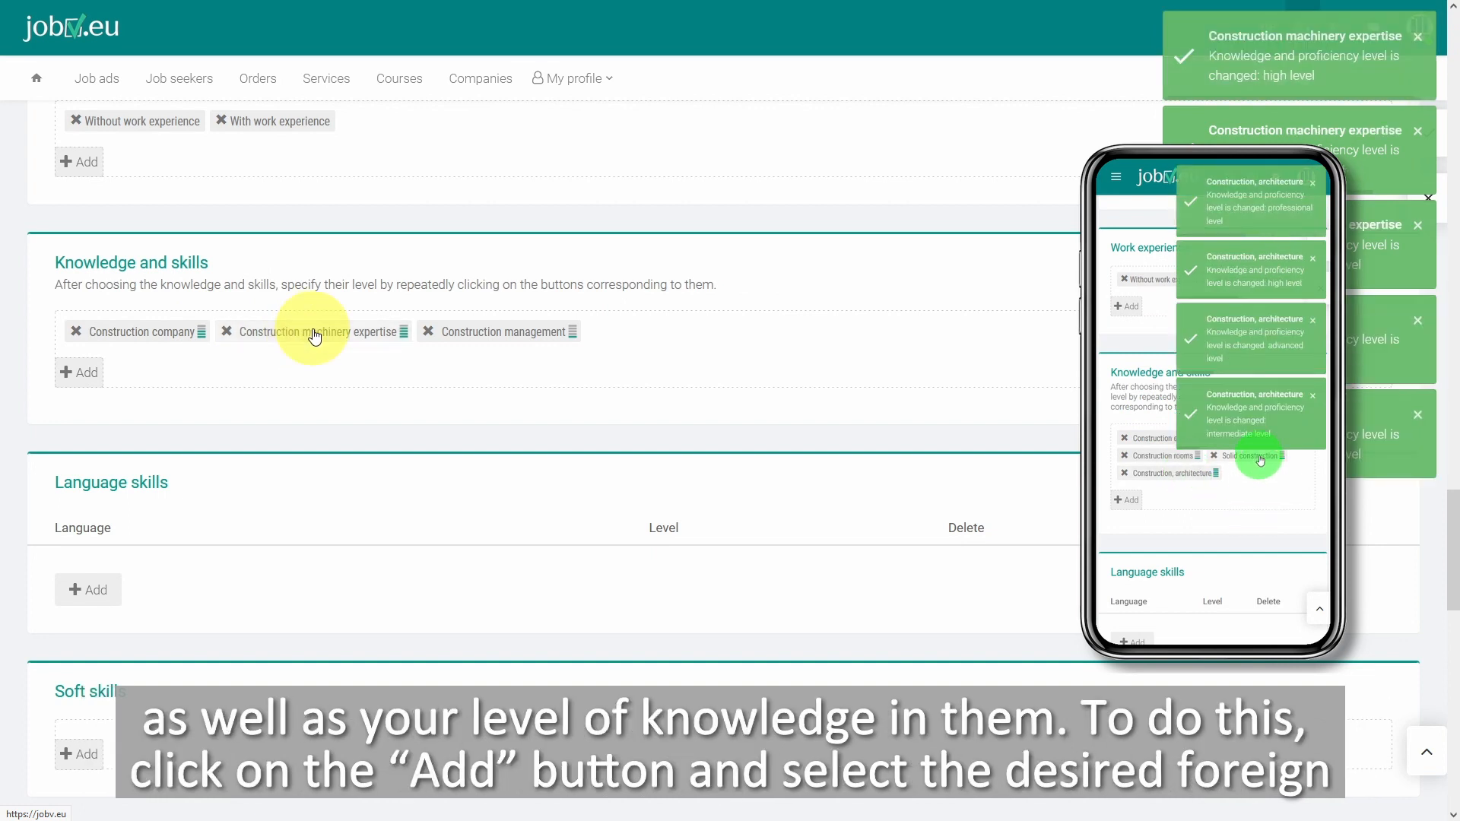
click(535, 336)
click(539, 338)
click(537, 336)
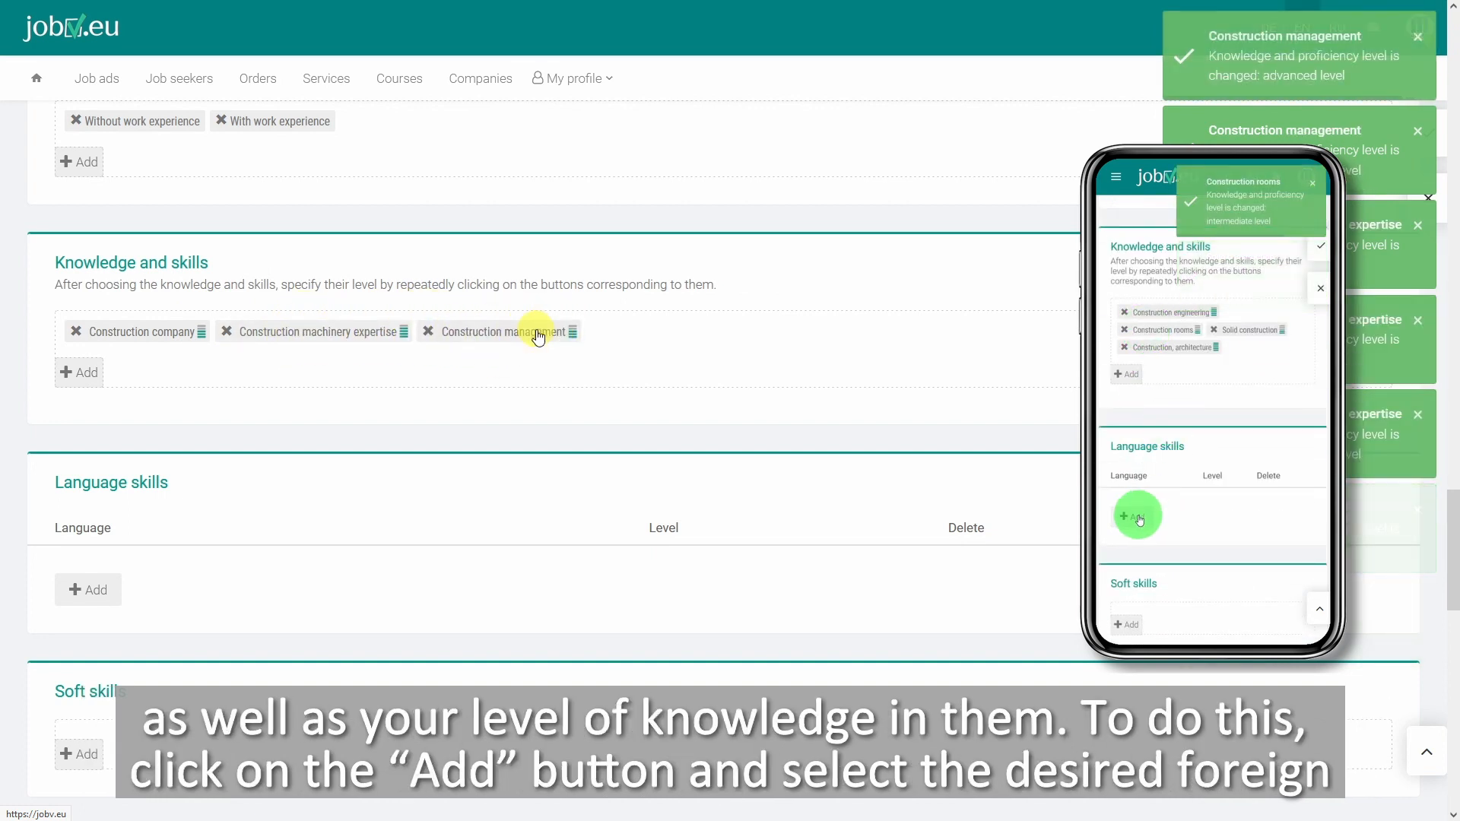
Step: Add English, German and French to the required language skills, searching the language list for "eng", "ger" and "fre"
click(106, 590)
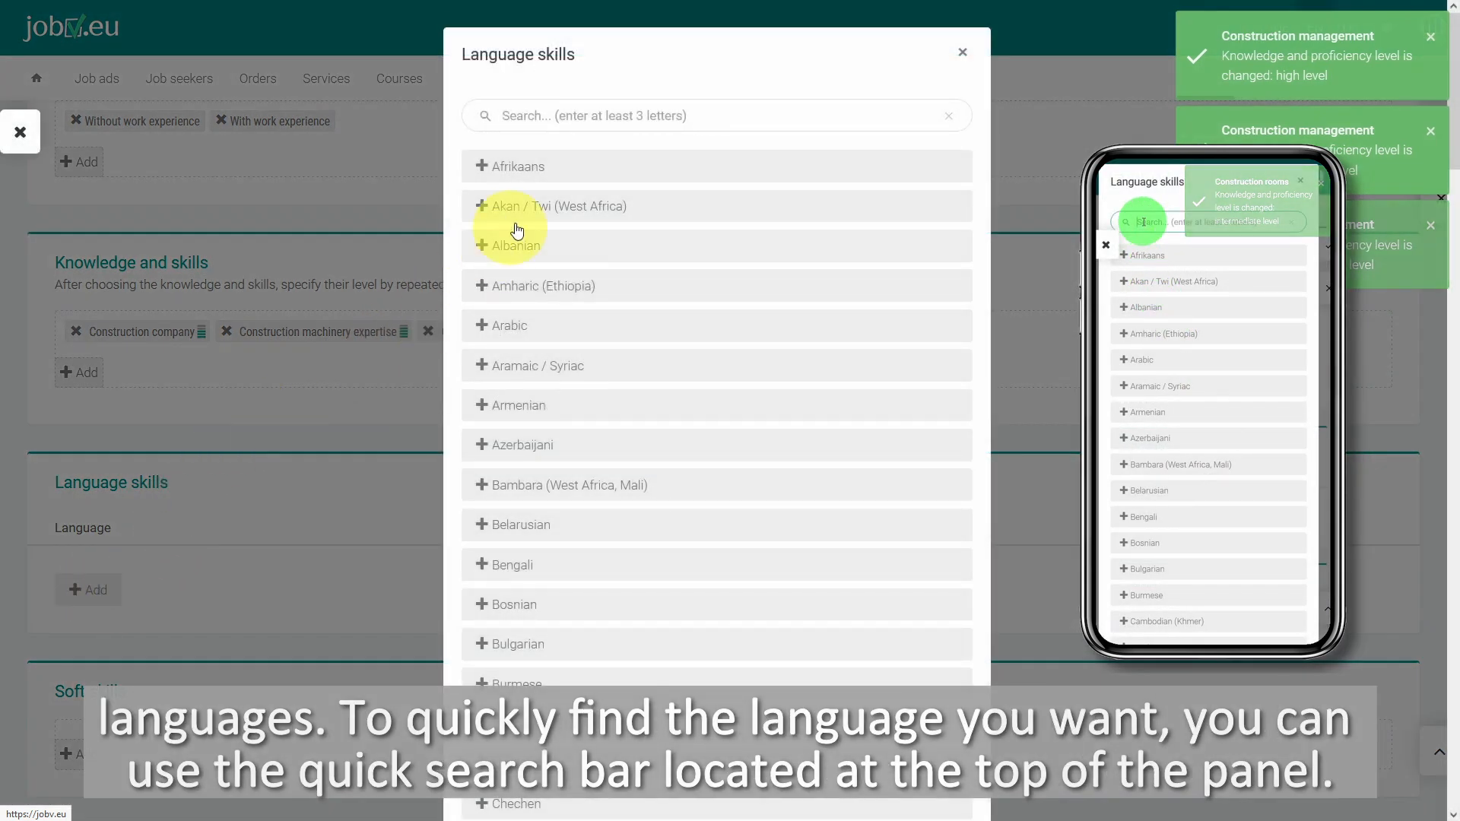
click(582, 114)
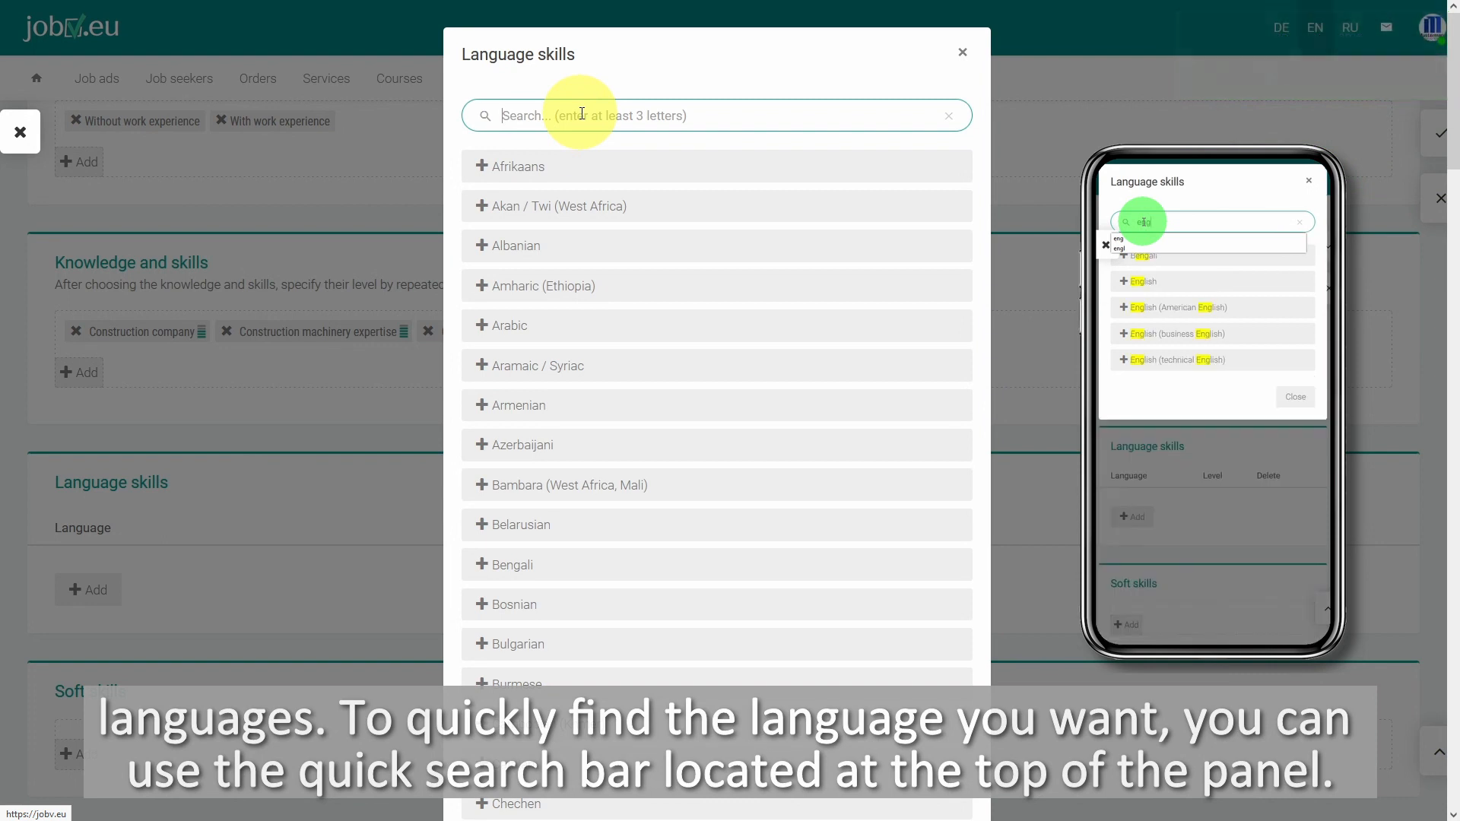
text(eng)
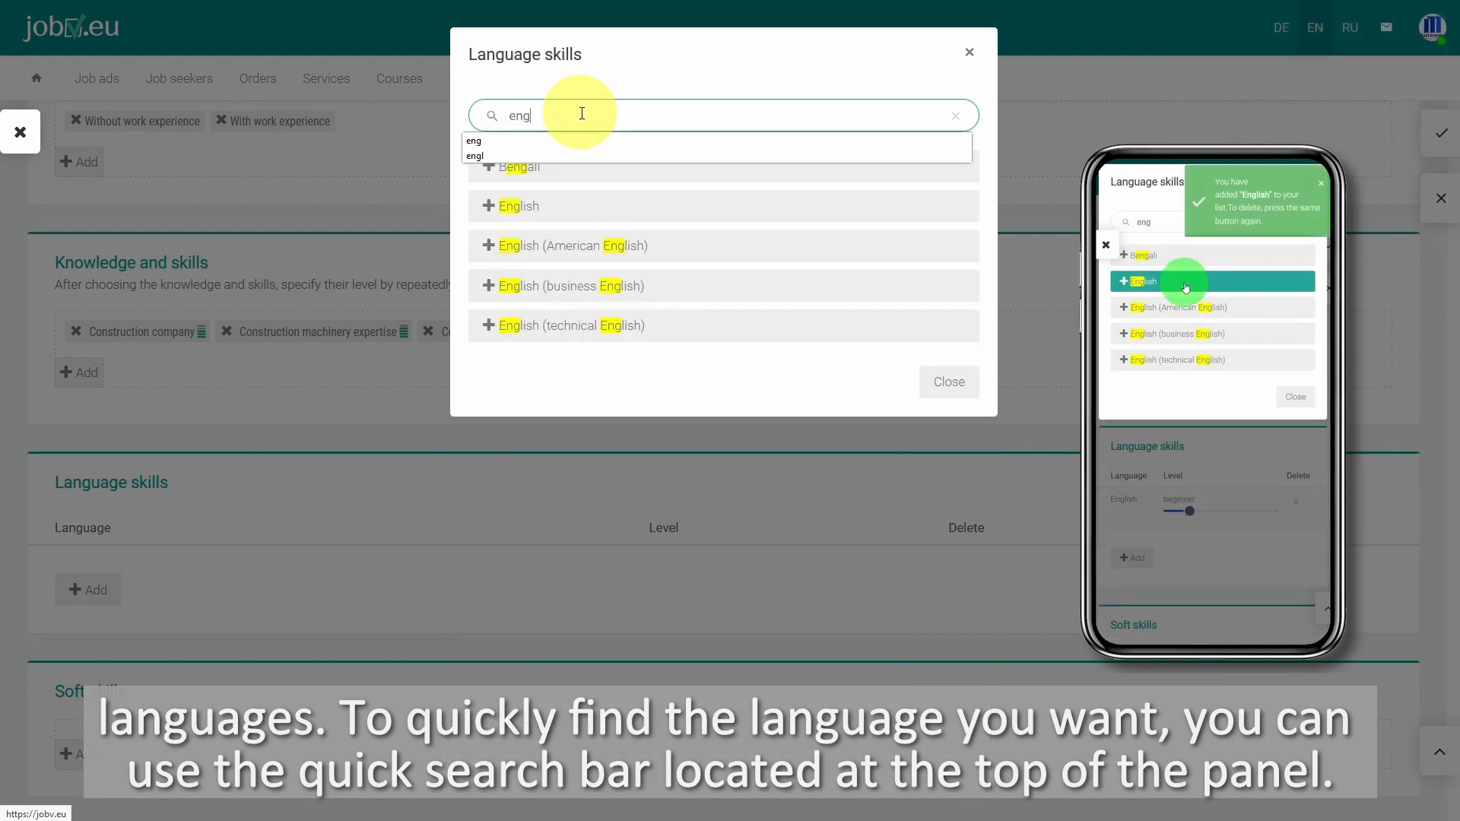
click(581, 199)
double_click(560, 117)
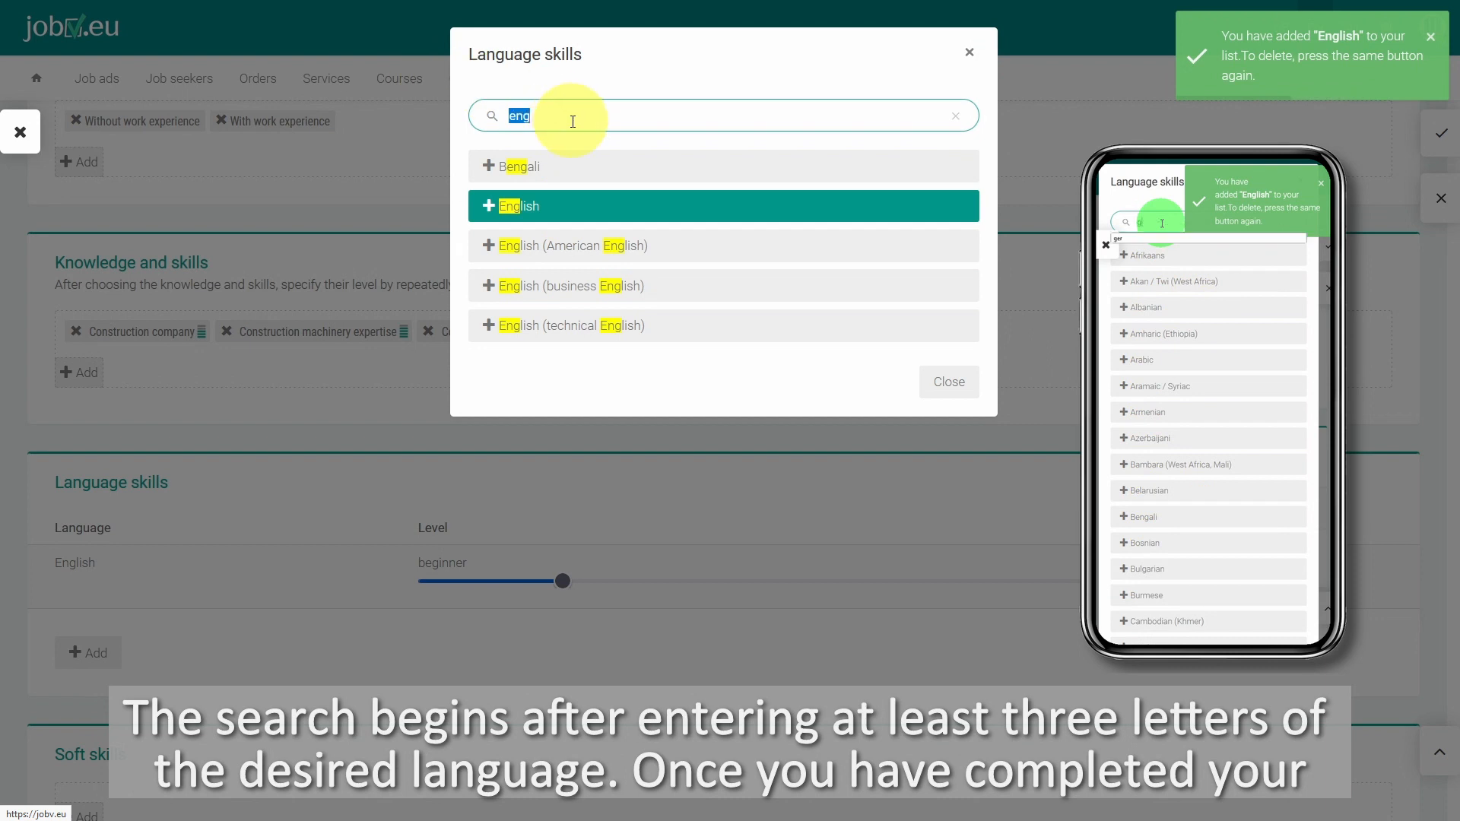
text(ger)
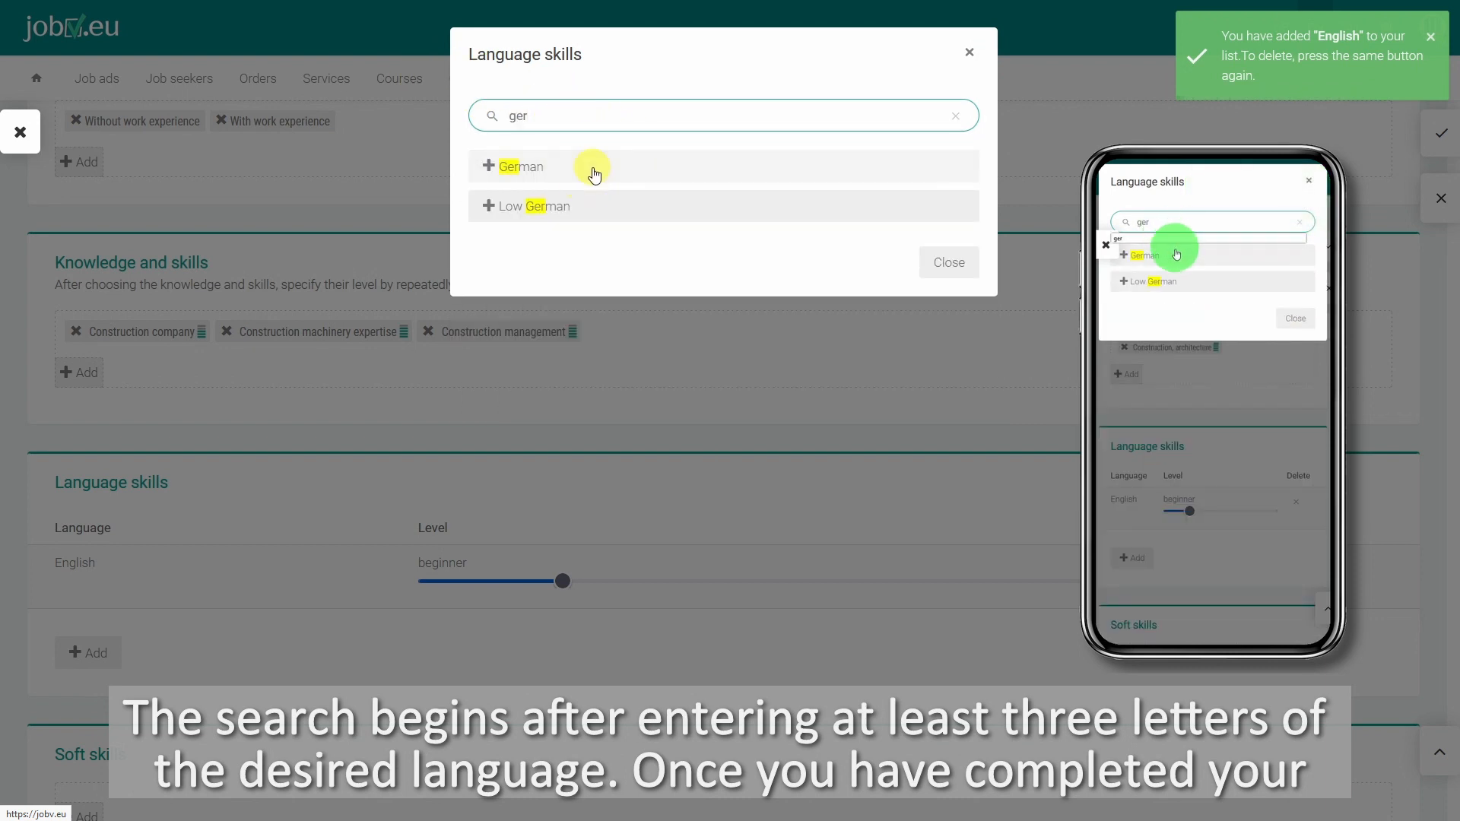
click(594, 176)
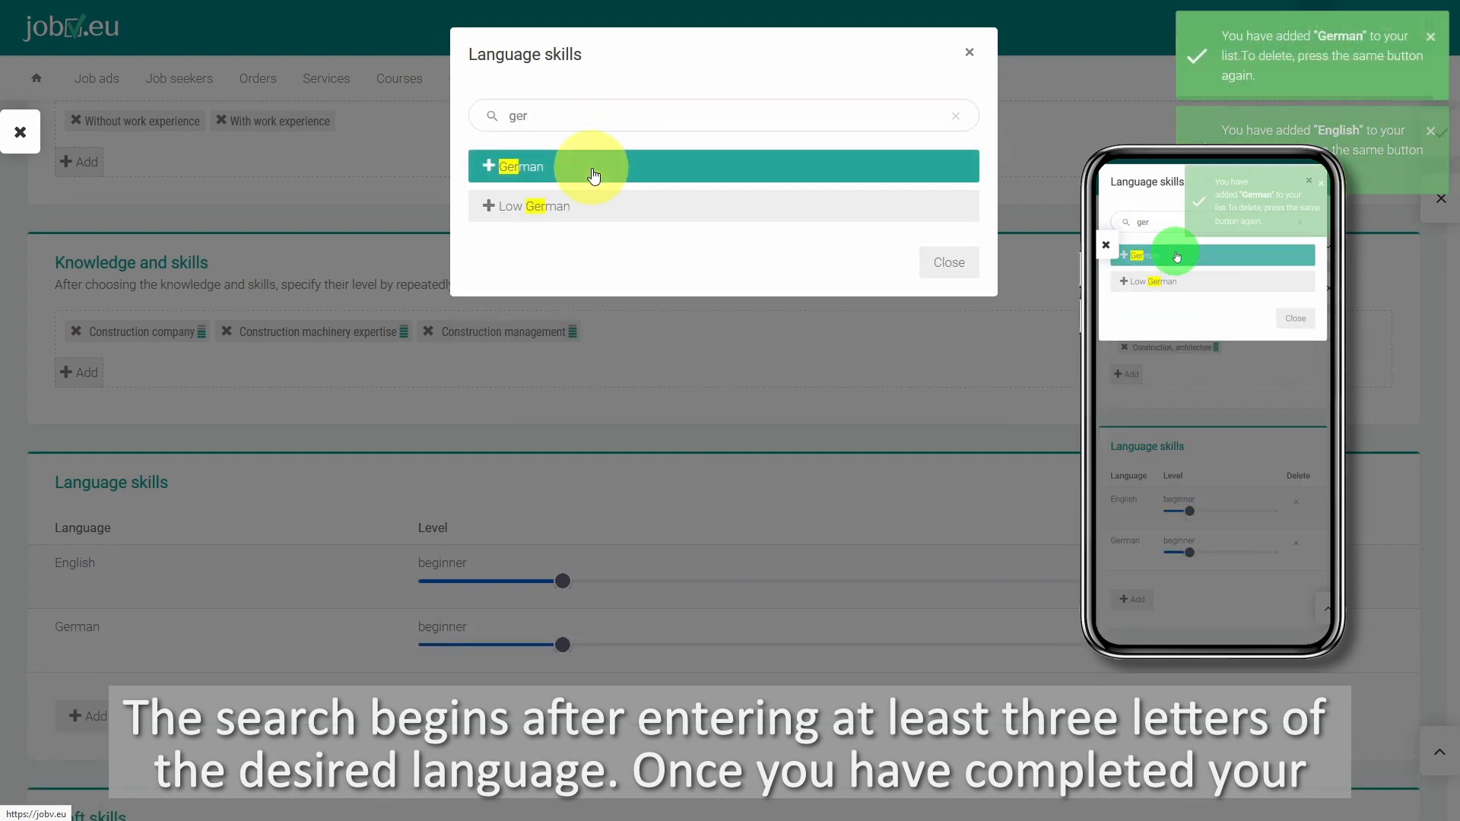
double_click(565, 111)
text(f)
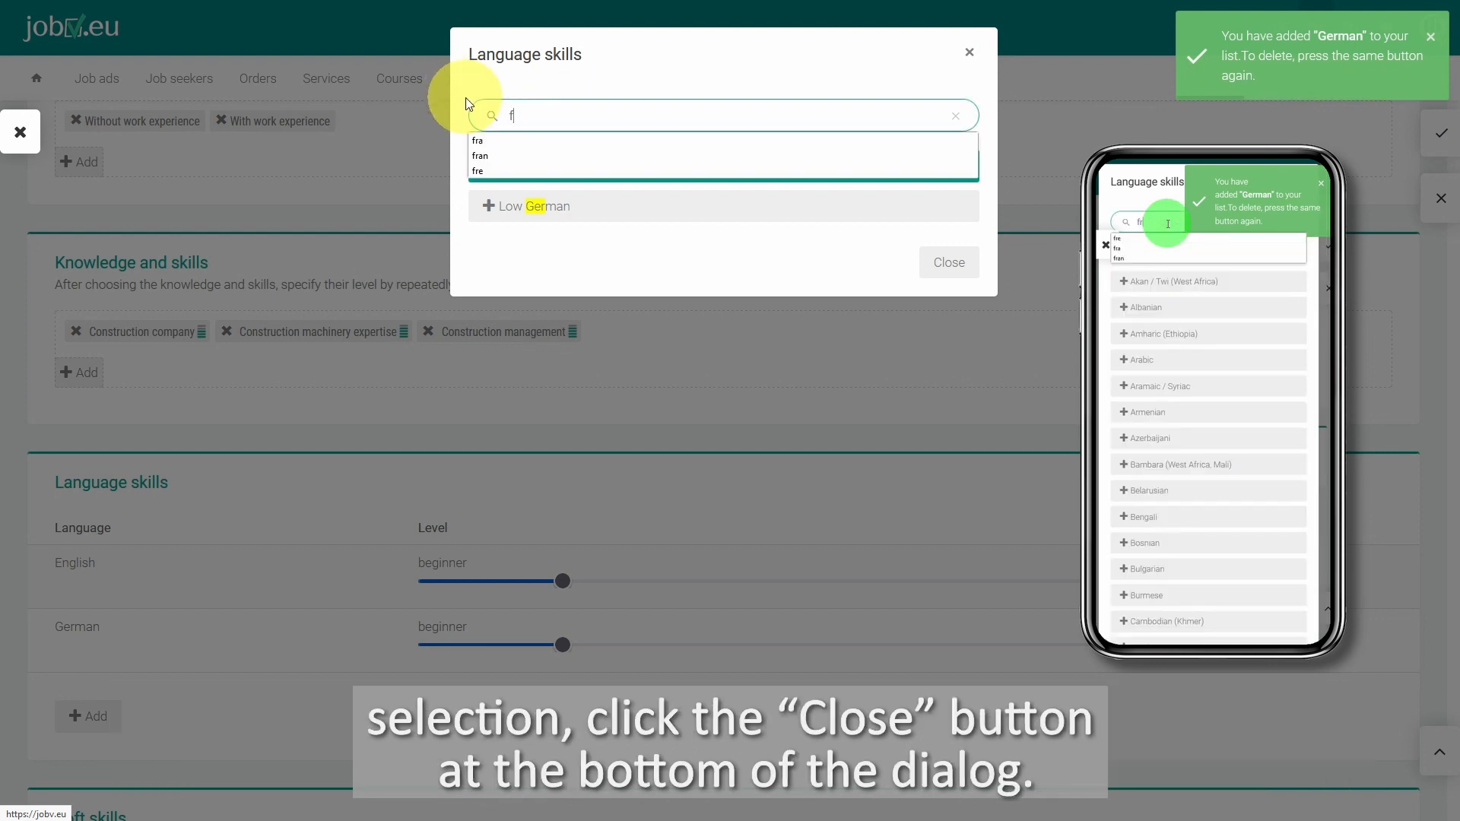
text(re)
click(546, 167)
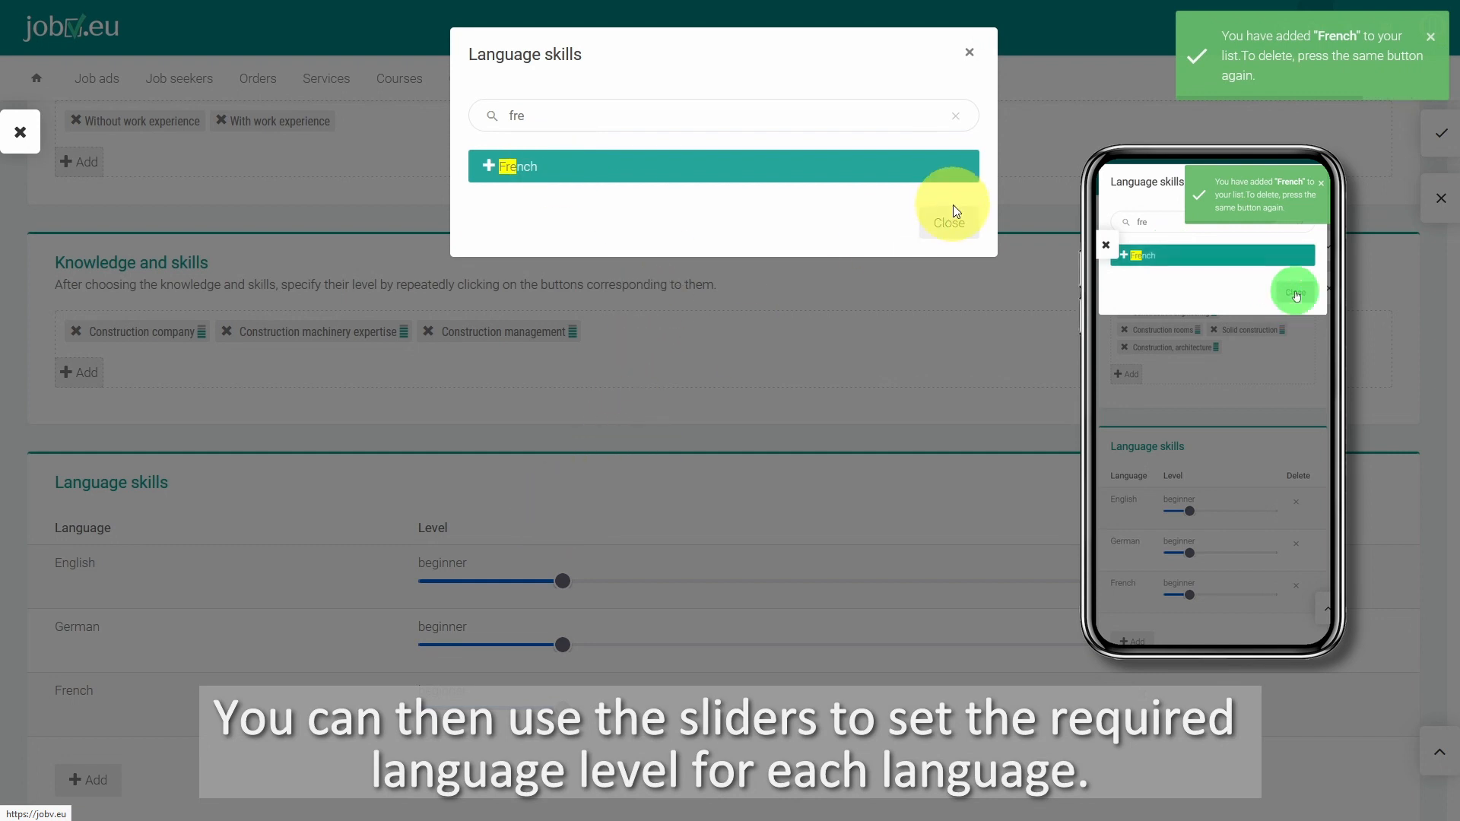
Step: Set the required language levels to proficient for English and intermediate for German and French
click(952, 211)
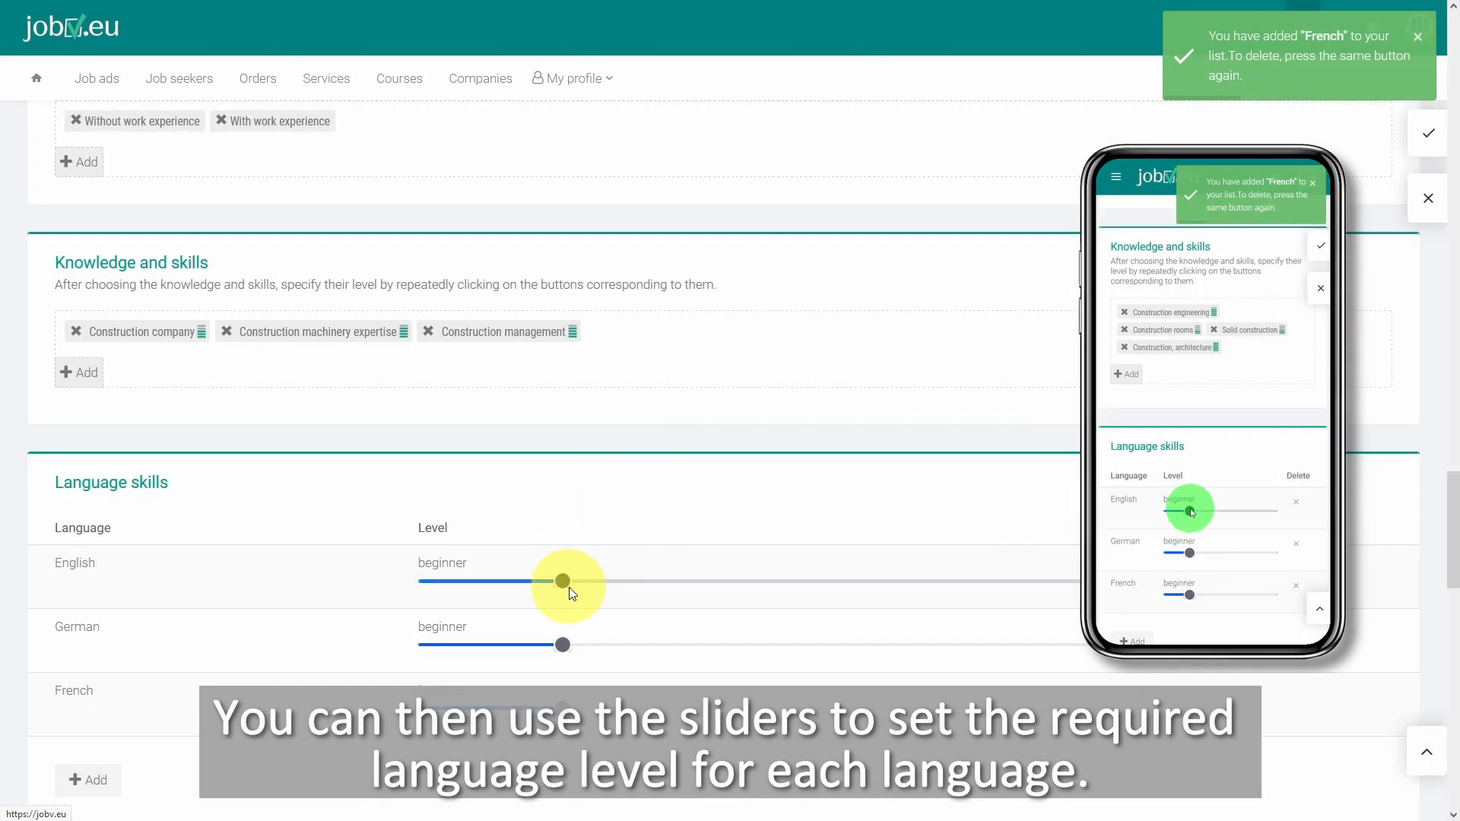
drag(710, 583, 896, 600)
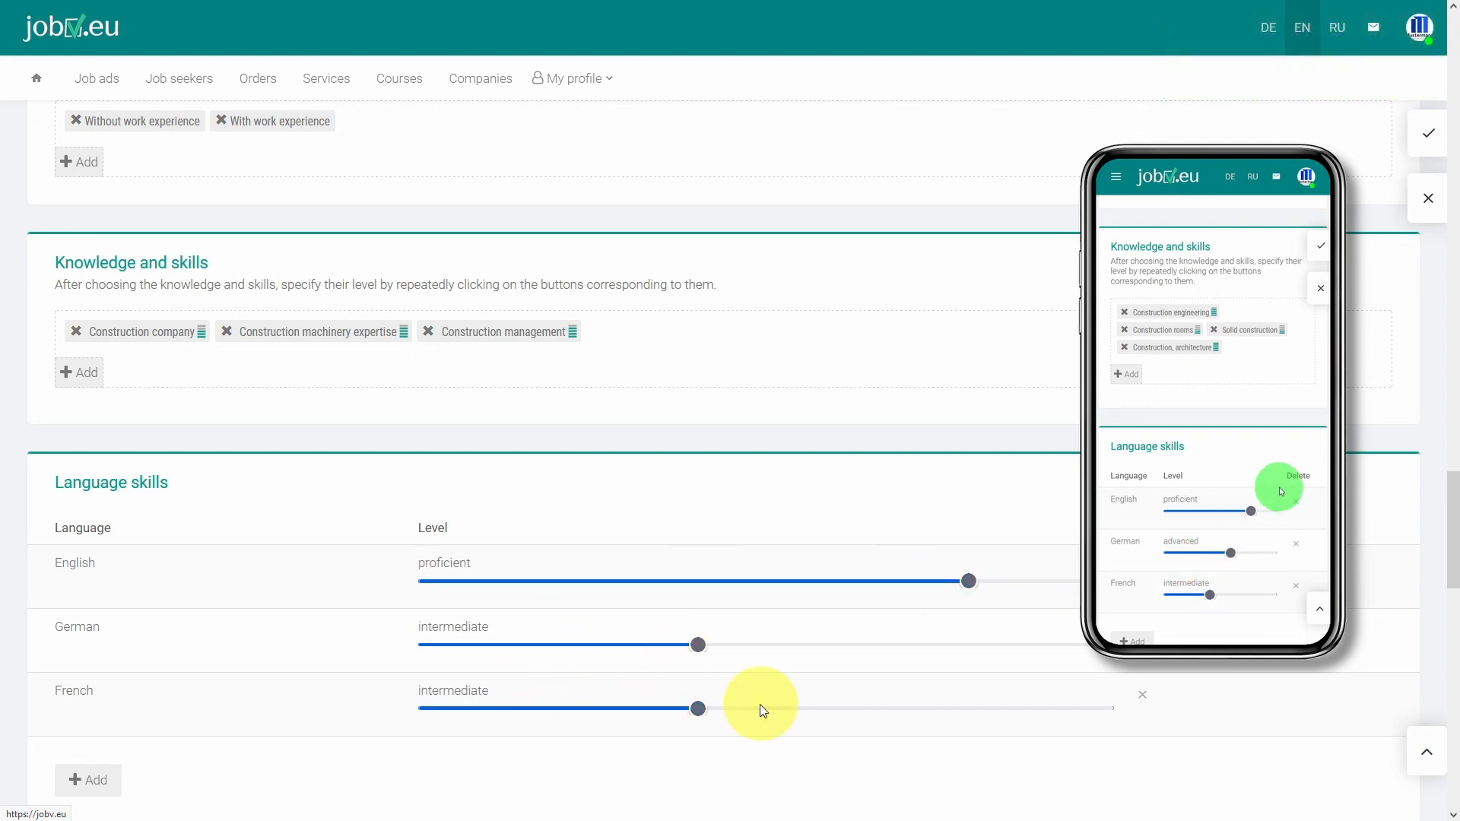
drag(710, 643, 873, 639)
Step: Add the soft skills ability to cooperate, activity and charisma to the ad
scroll(368, 656, down, 9)
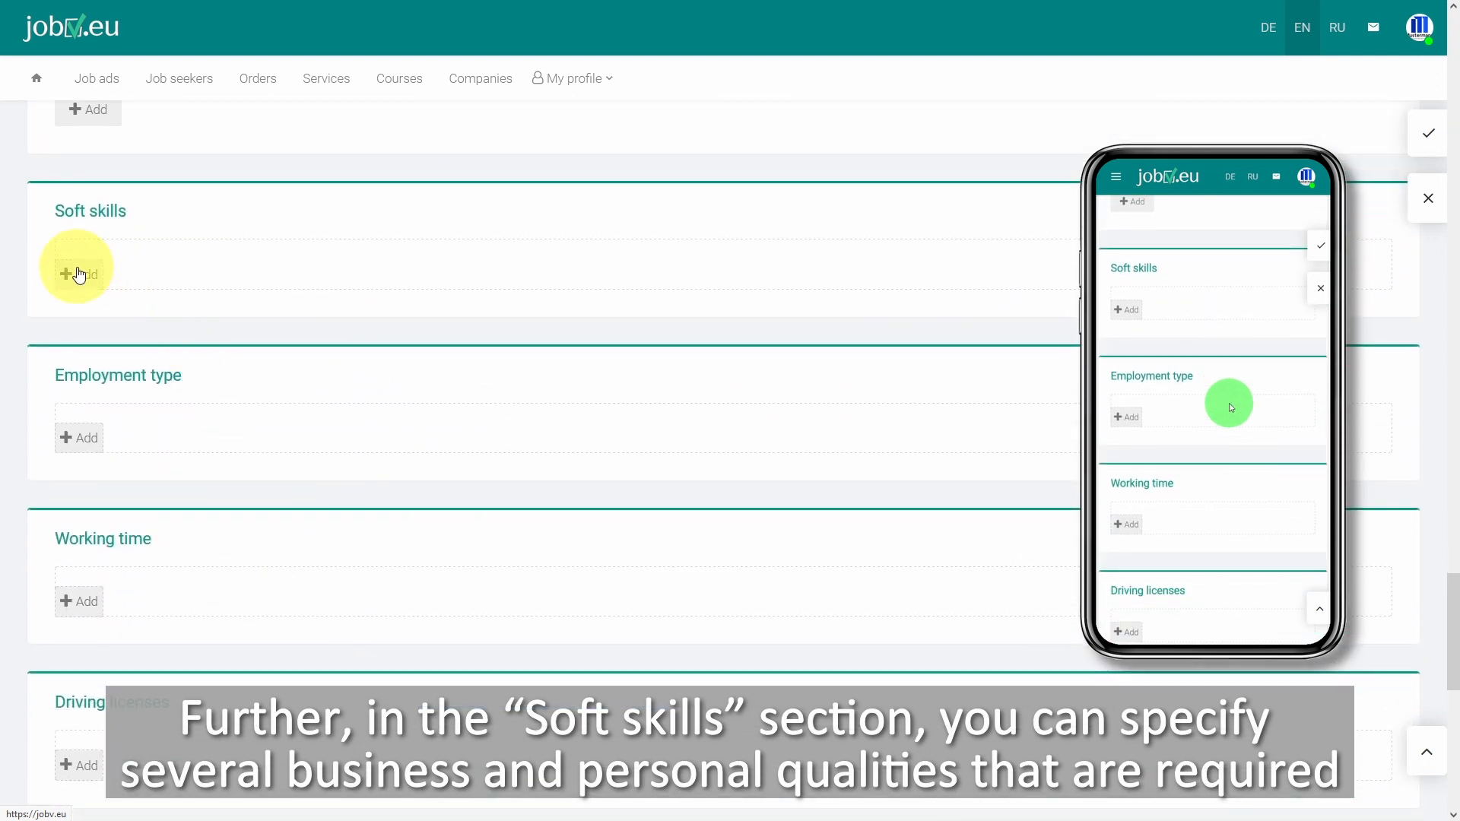
click(74, 271)
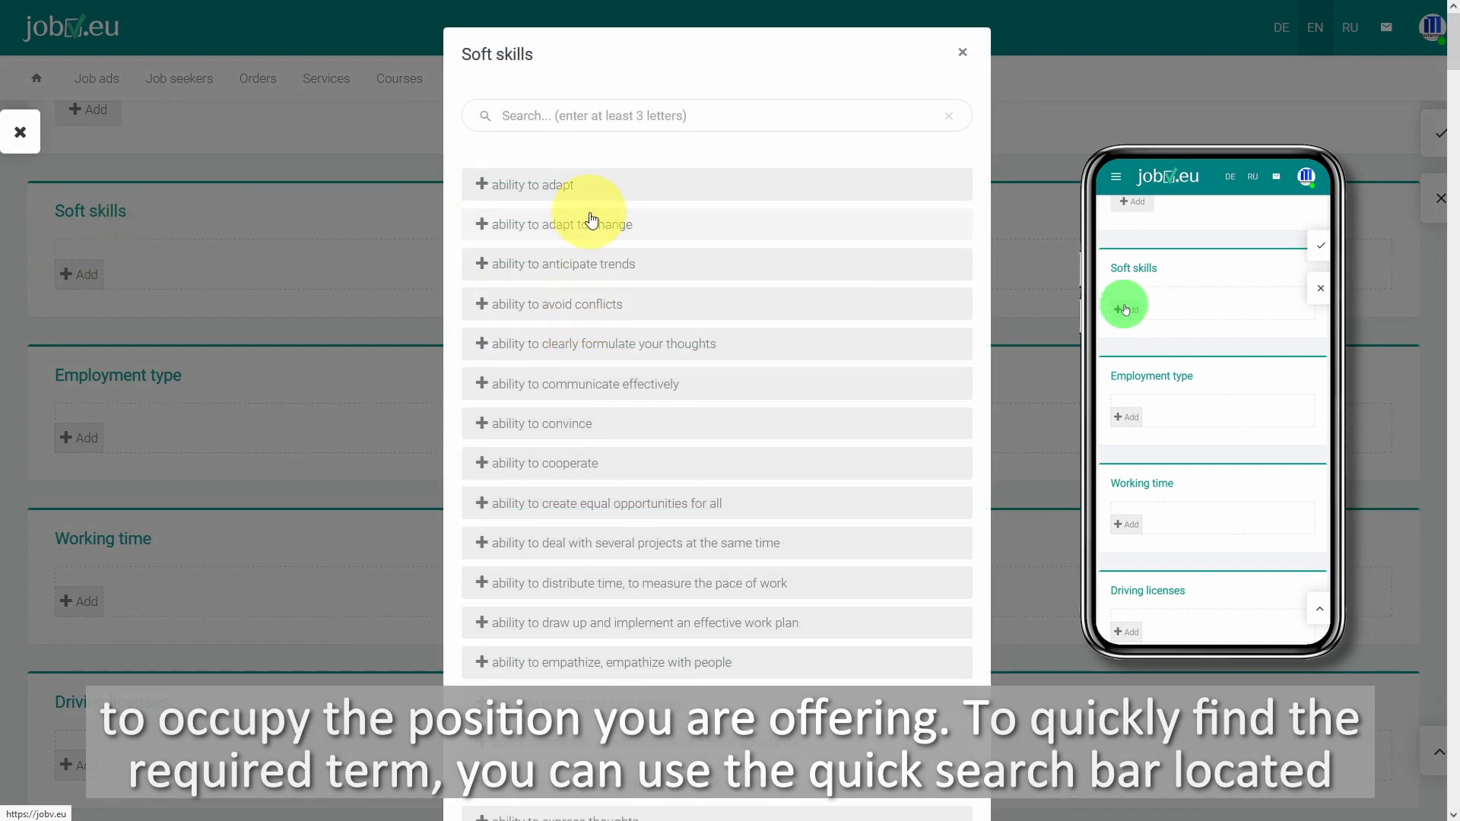
scroll(597, 350, down, 2)
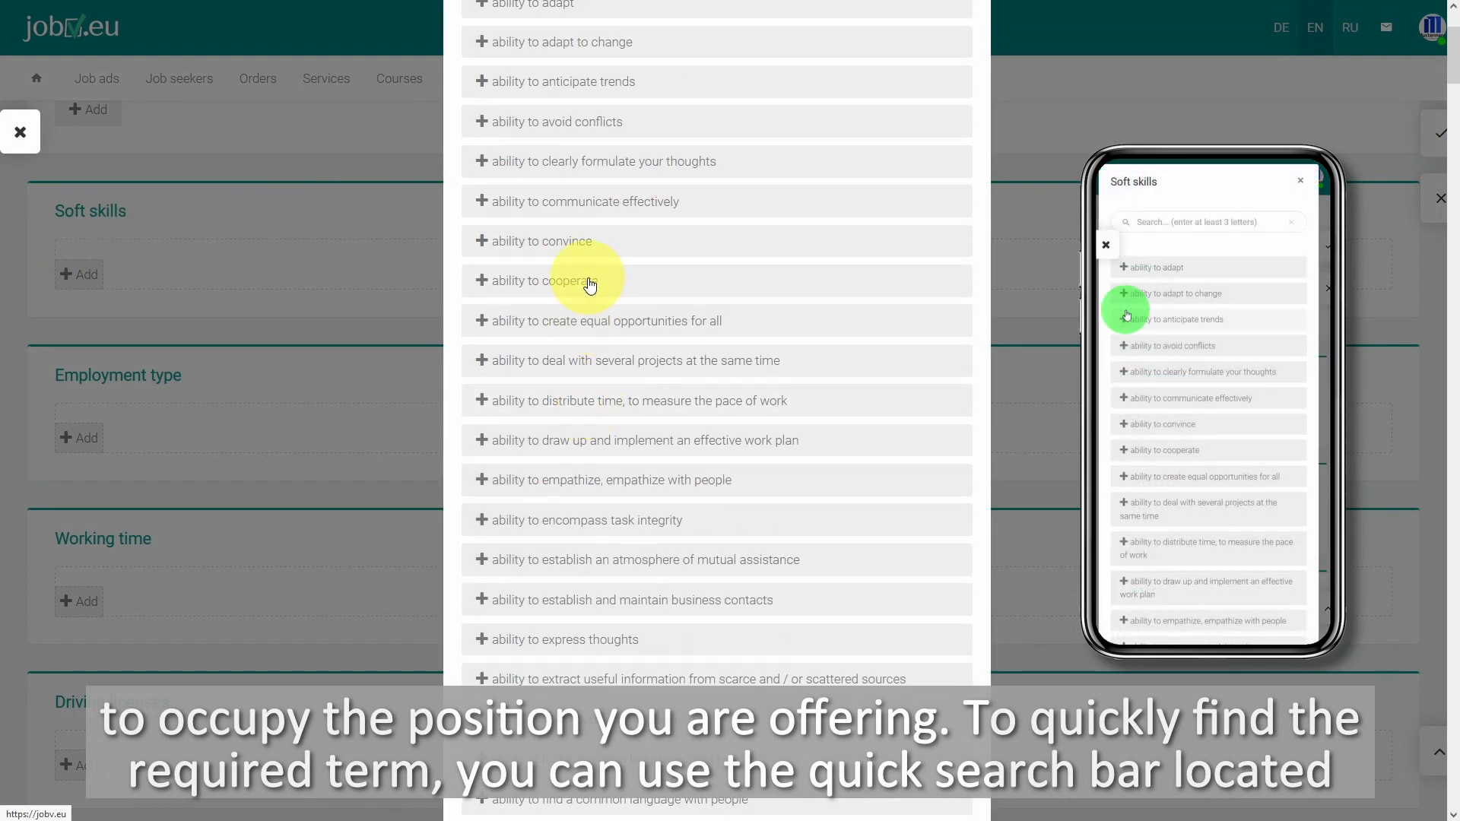
click(590, 285)
scroll(592, 350, down, 5)
scroll(590, 410, down, 20)
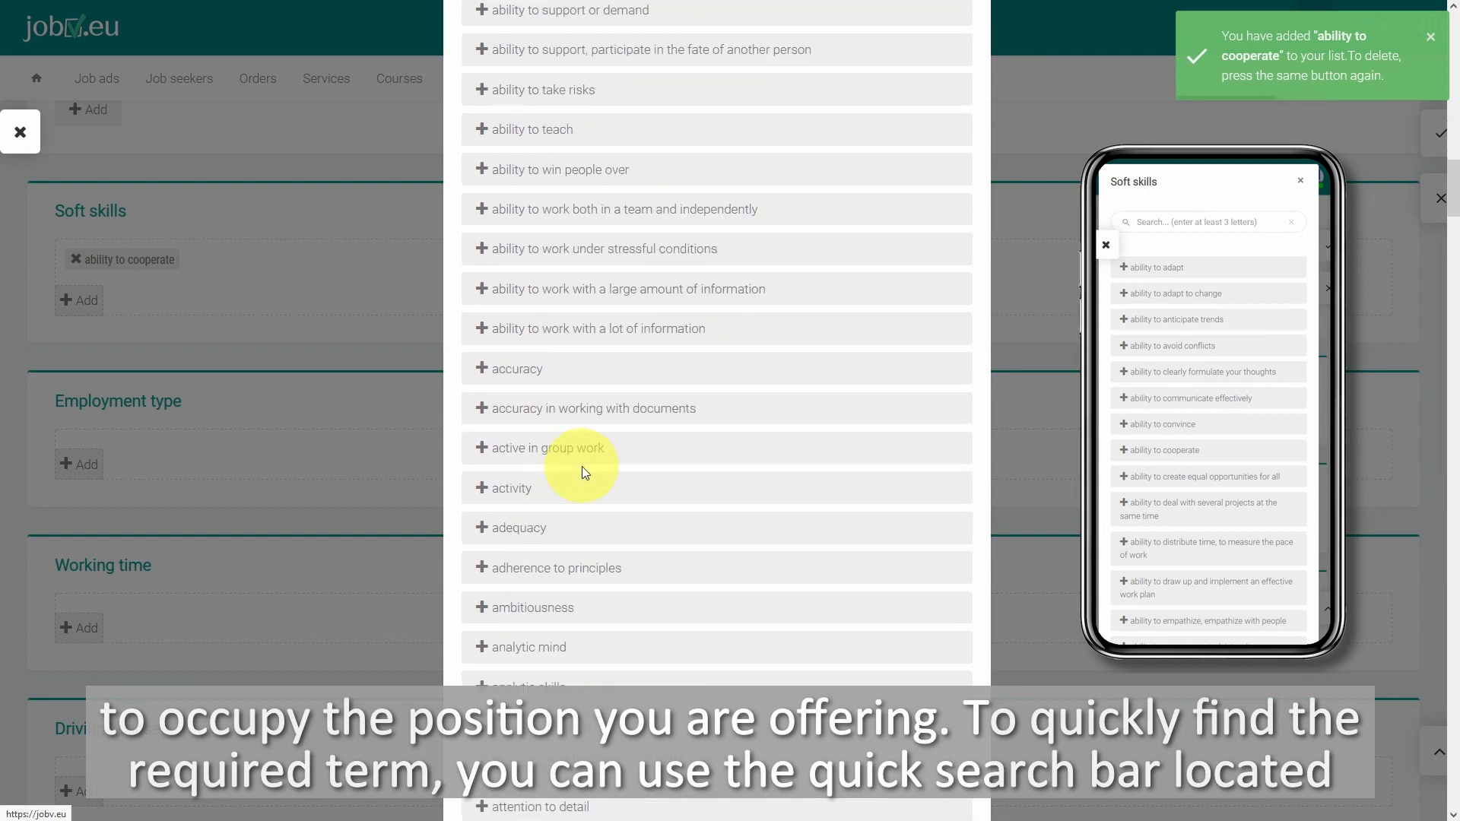
click(578, 493)
scroll(600, 532, down, 5)
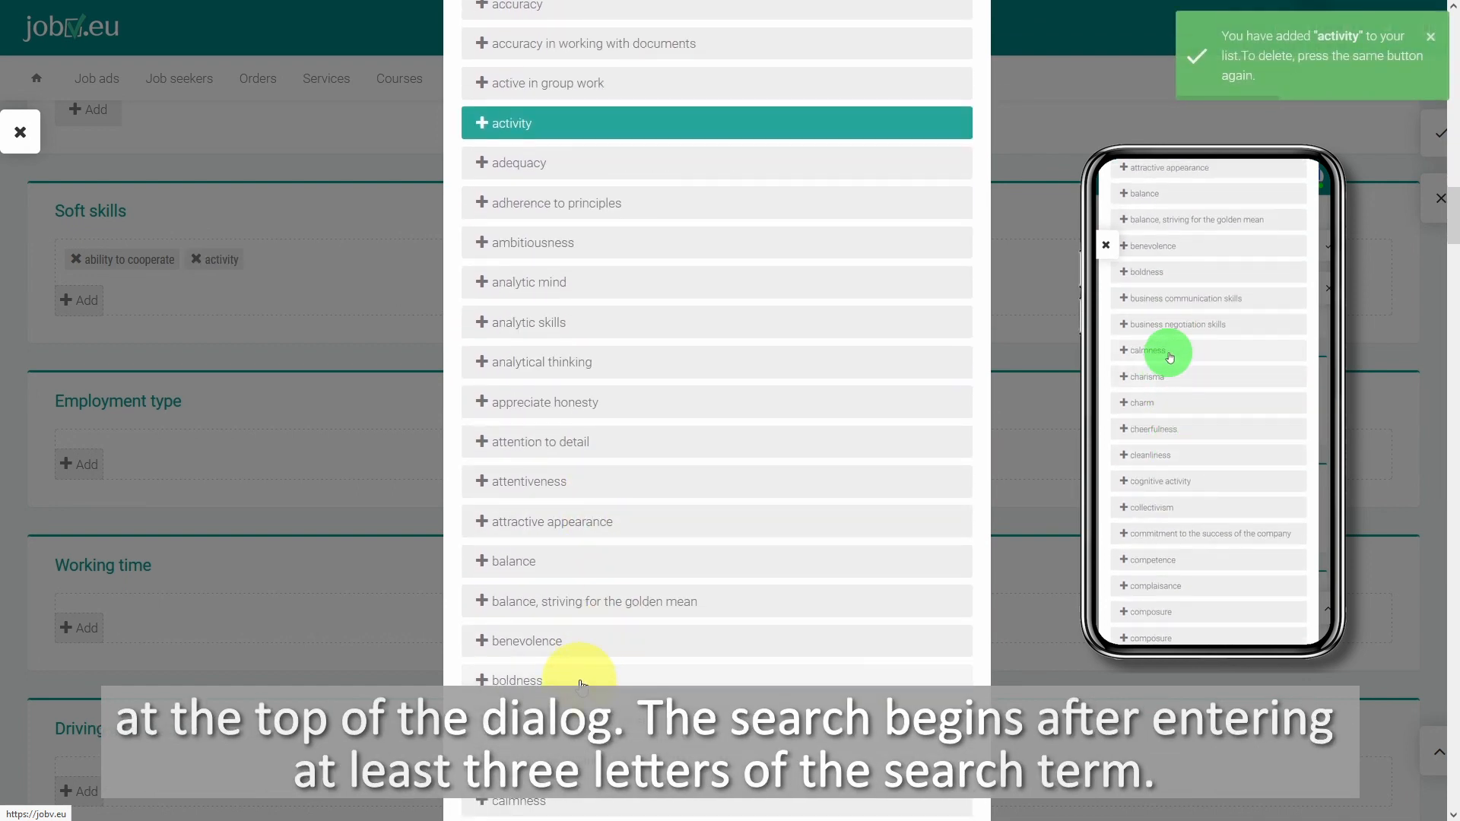
scroll(585, 647, down, 4)
click(597, 577)
Step: Add eccentricity, education and efficiency to the soft skills and close the selection list
scroll(599, 585, down, 8)
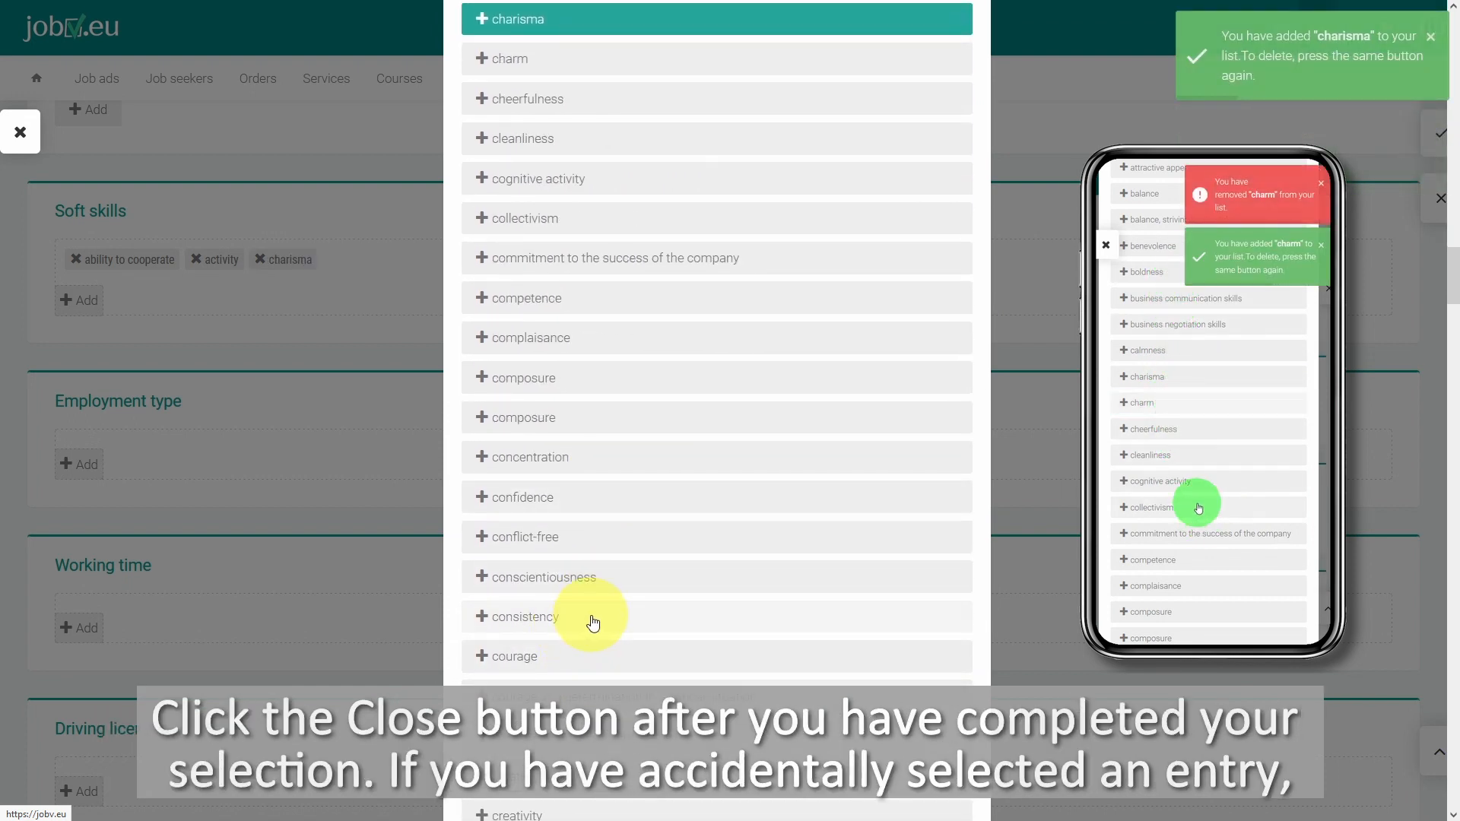
scroll(589, 608, down, 4)
scroll(592, 699, down, 4)
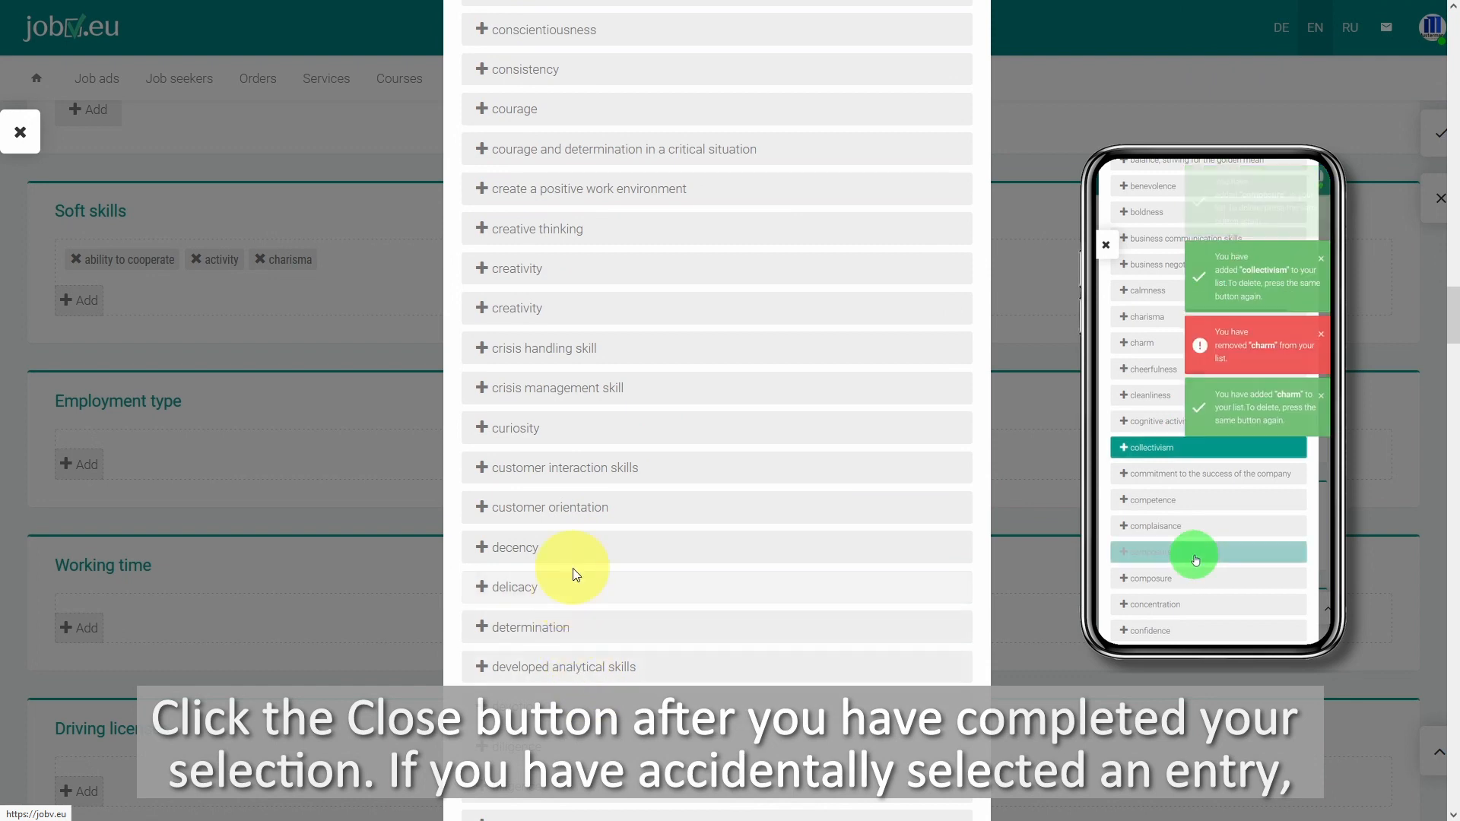
scroll(576, 569, down, 4)
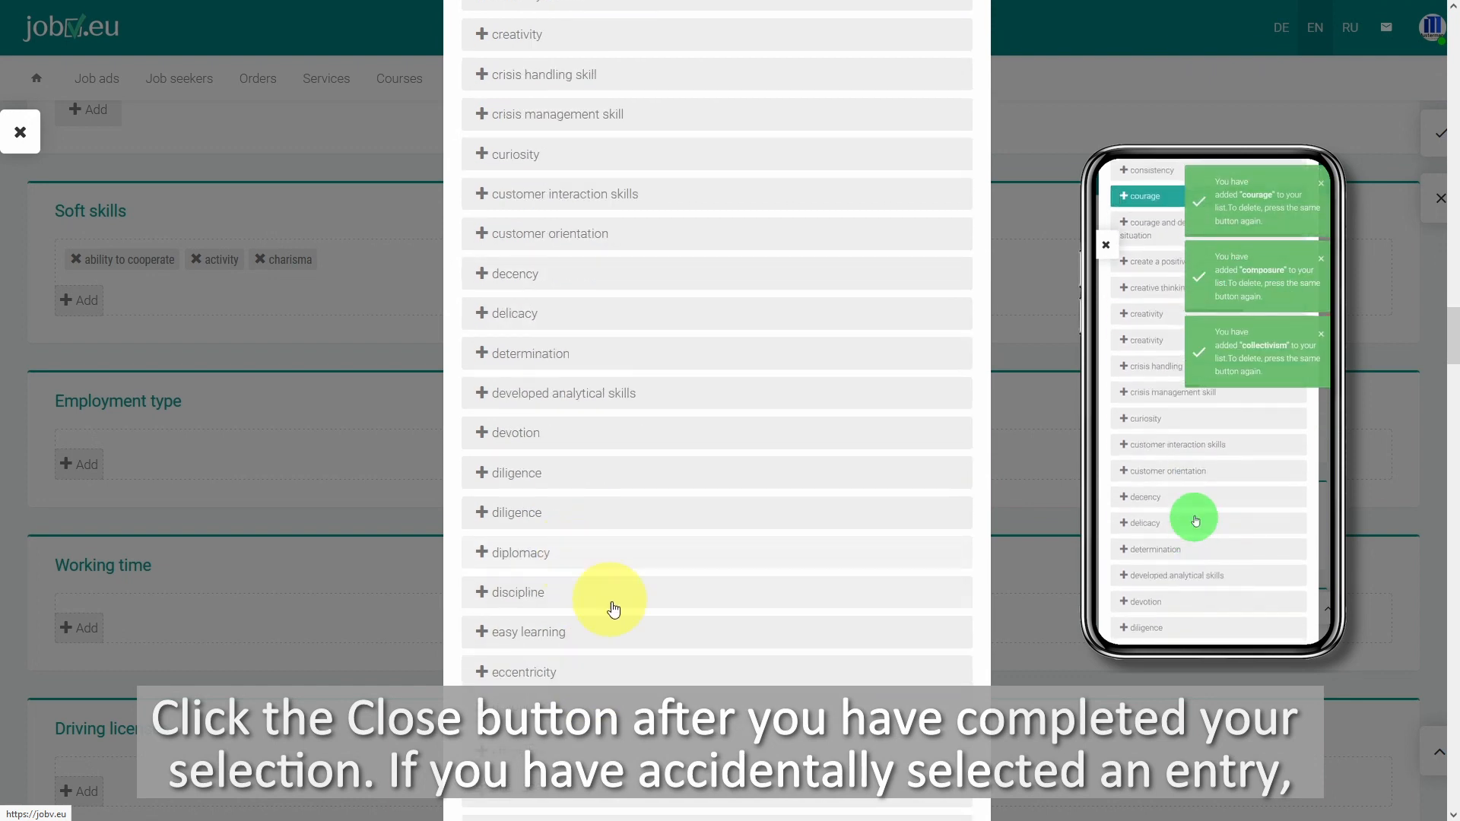
click(625, 675)
scroll(646, 647, down, 1)
click(669, 625)
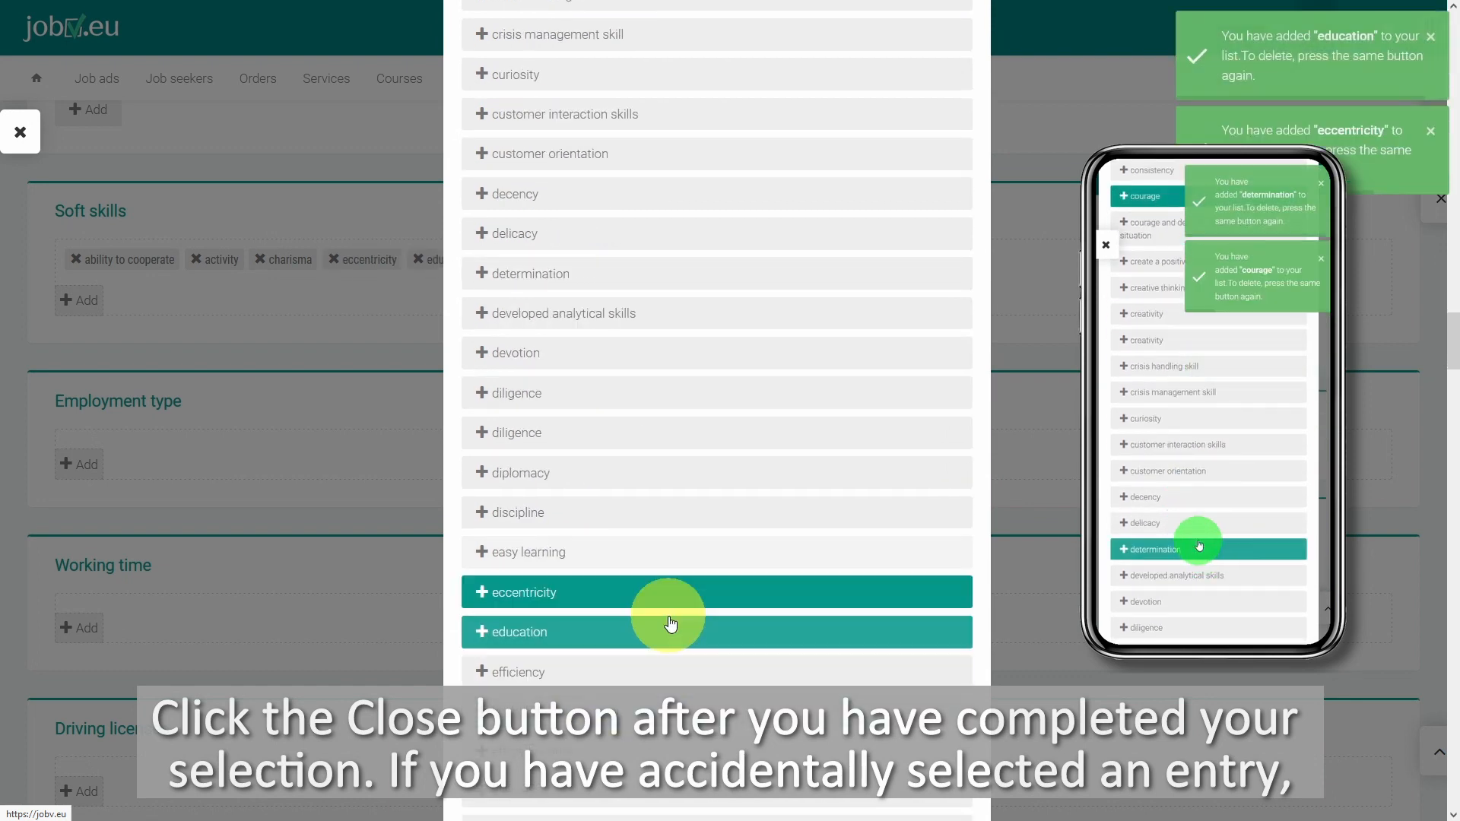
scroll(624, 494, down, 4)
click(597, 388)
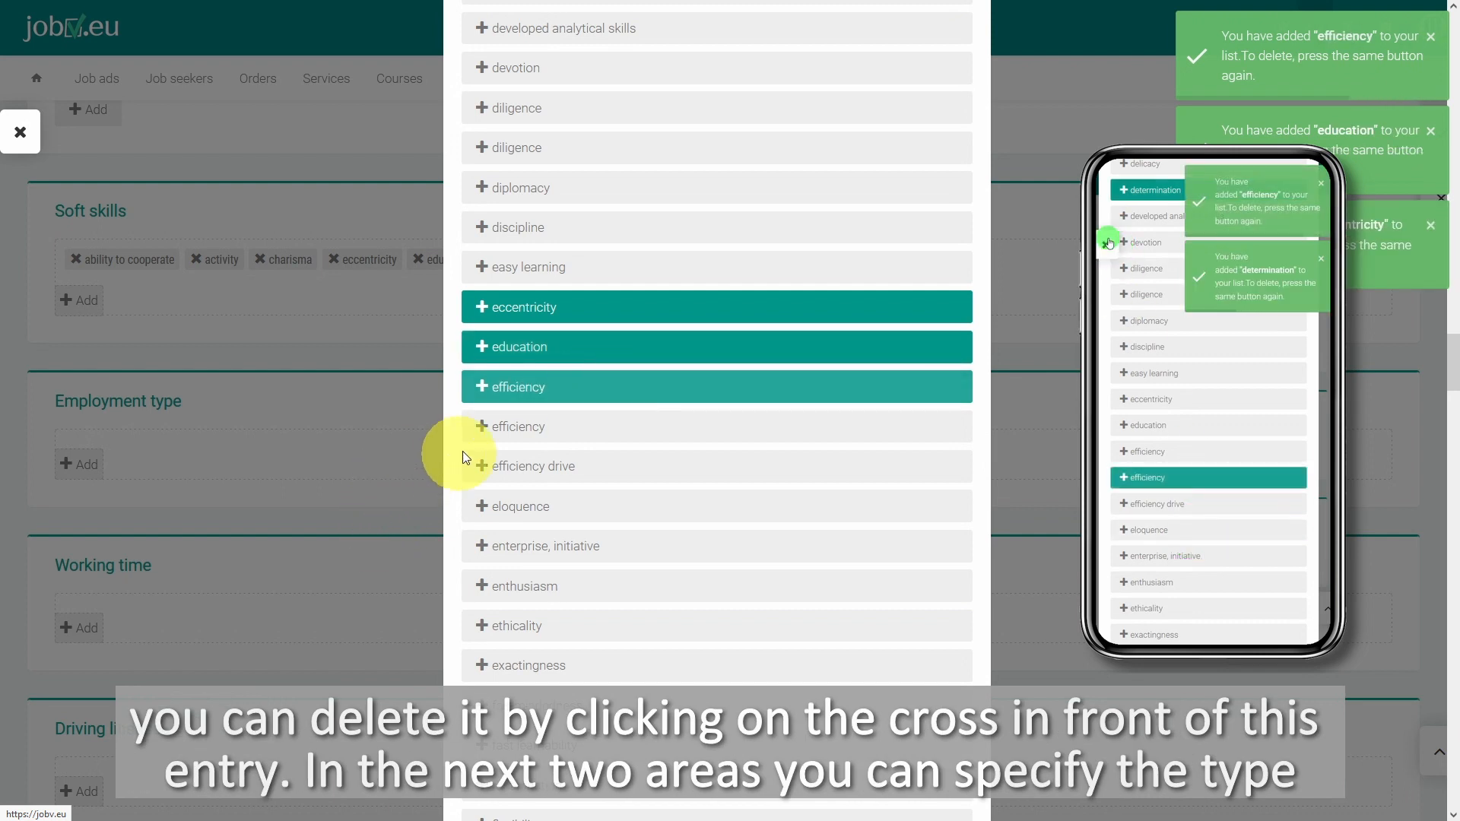
click(411, 184)
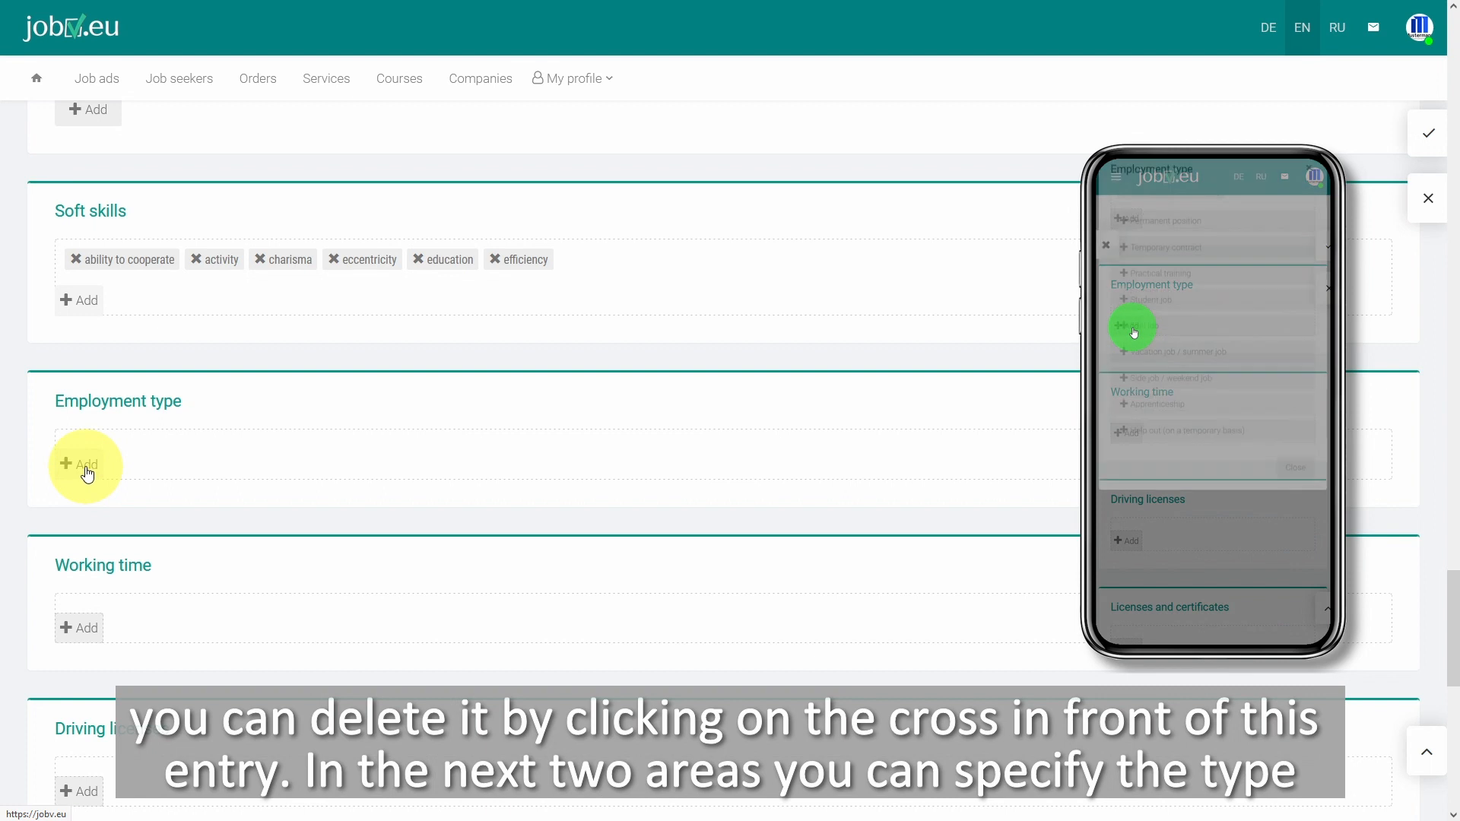
Step: Add Permanent position and Temporary contract as the employment types
click(83, 465)
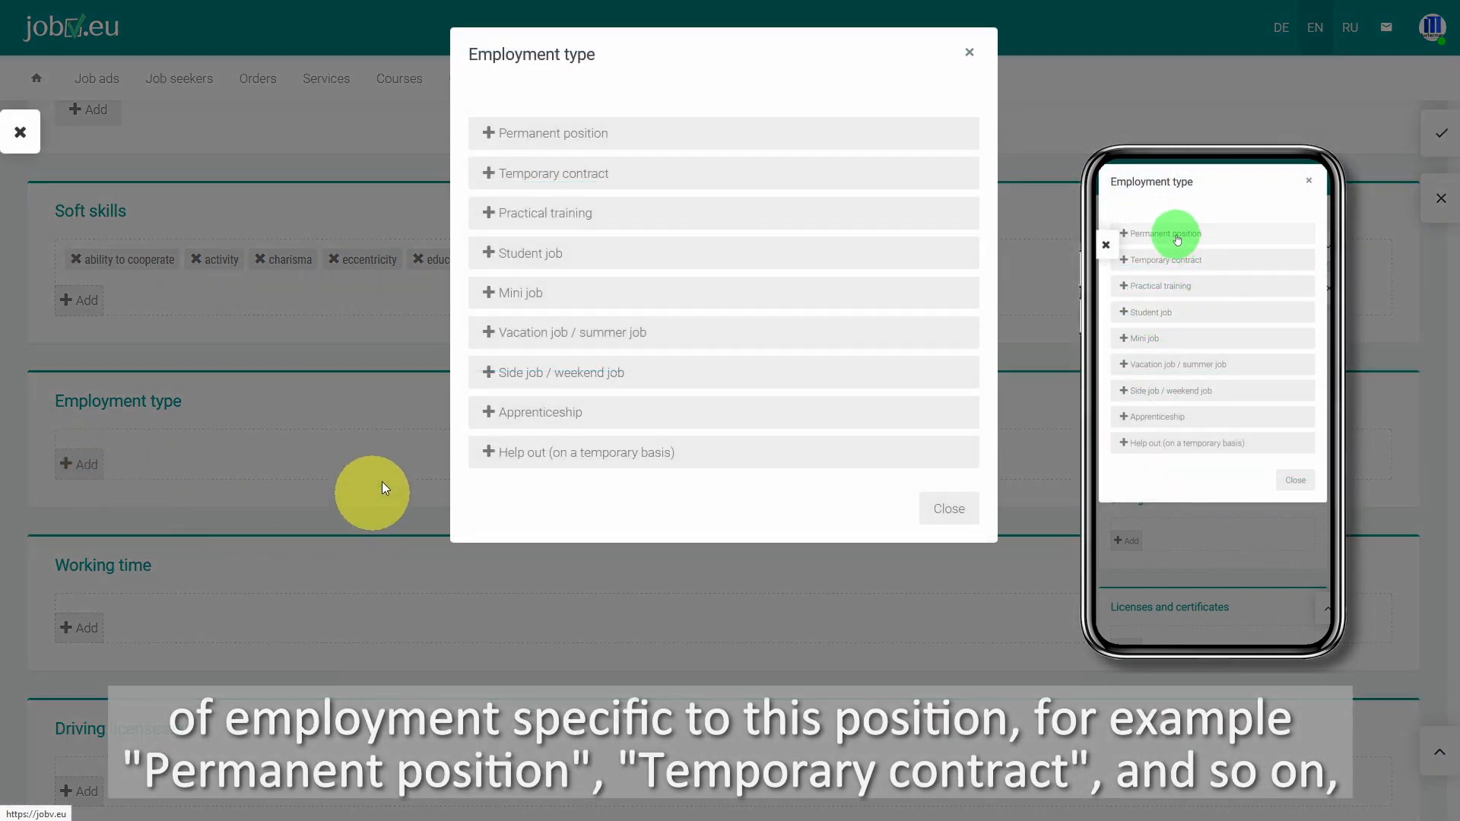
click(671, 135)
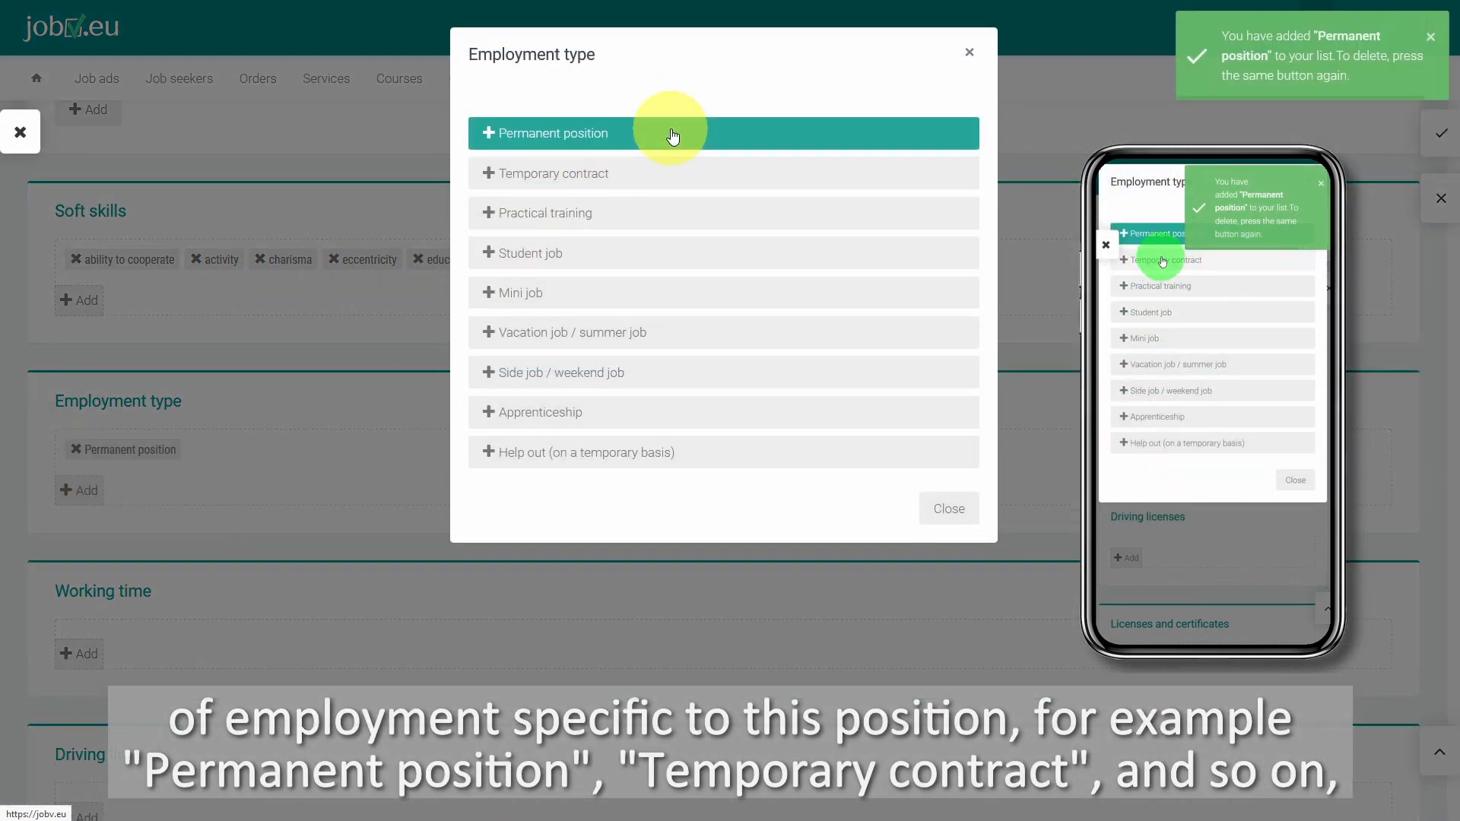
click(585, 179)
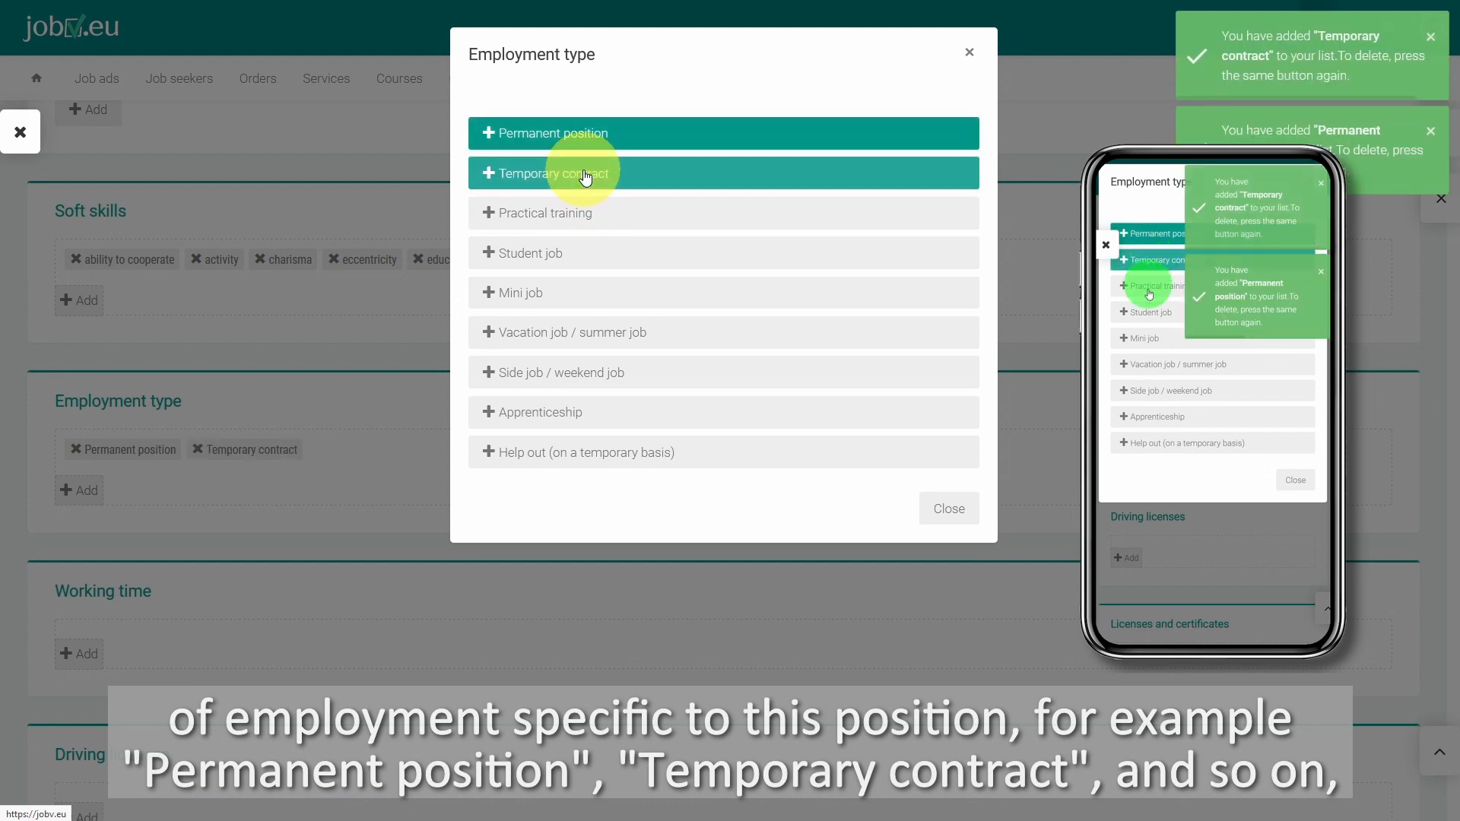
click(946, 510)
Step: Add Full time and Part time - flexible as the working time options
scroll(359, 496, down, 5)
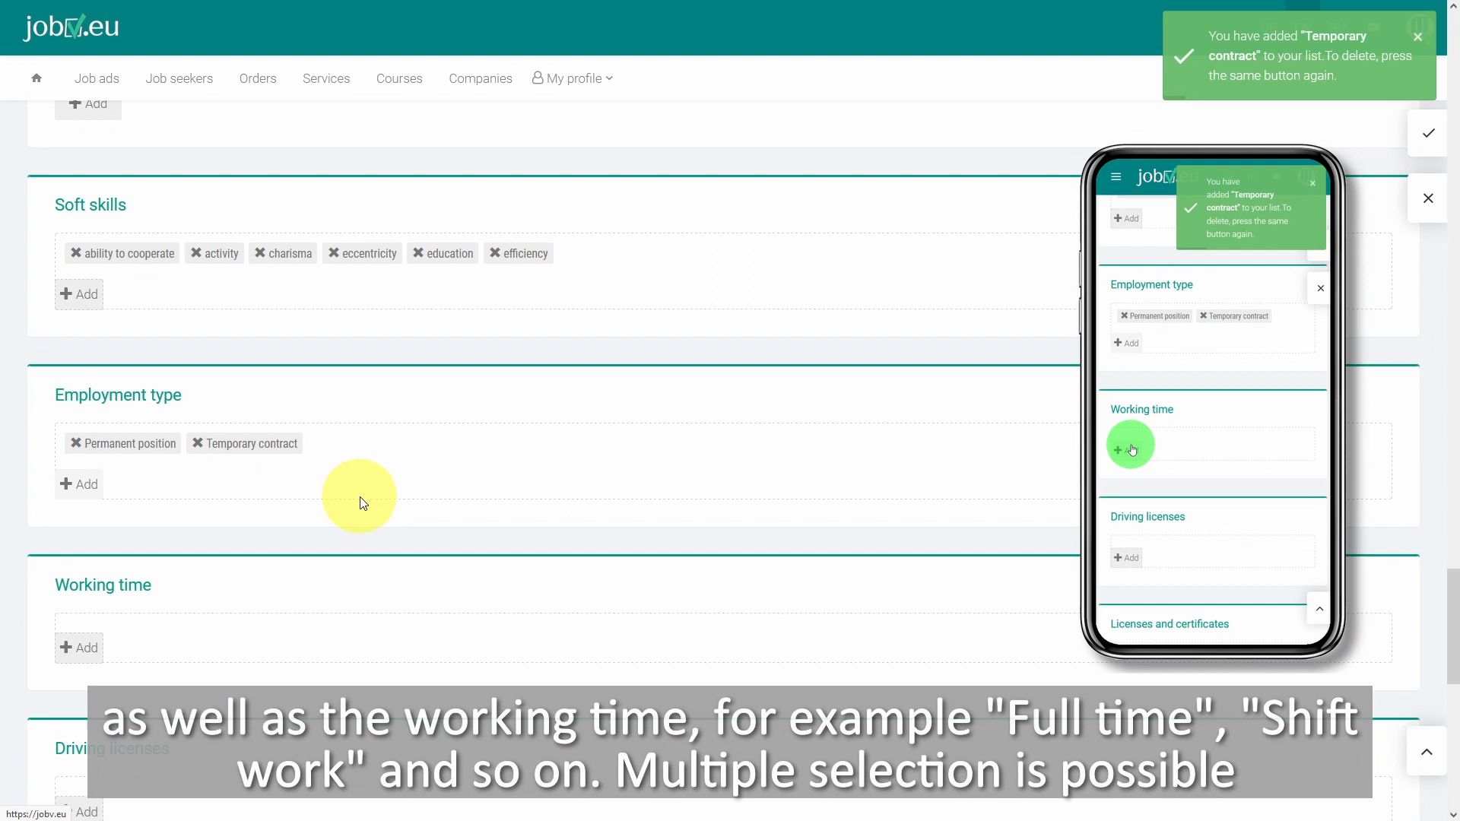
click(85, 266)
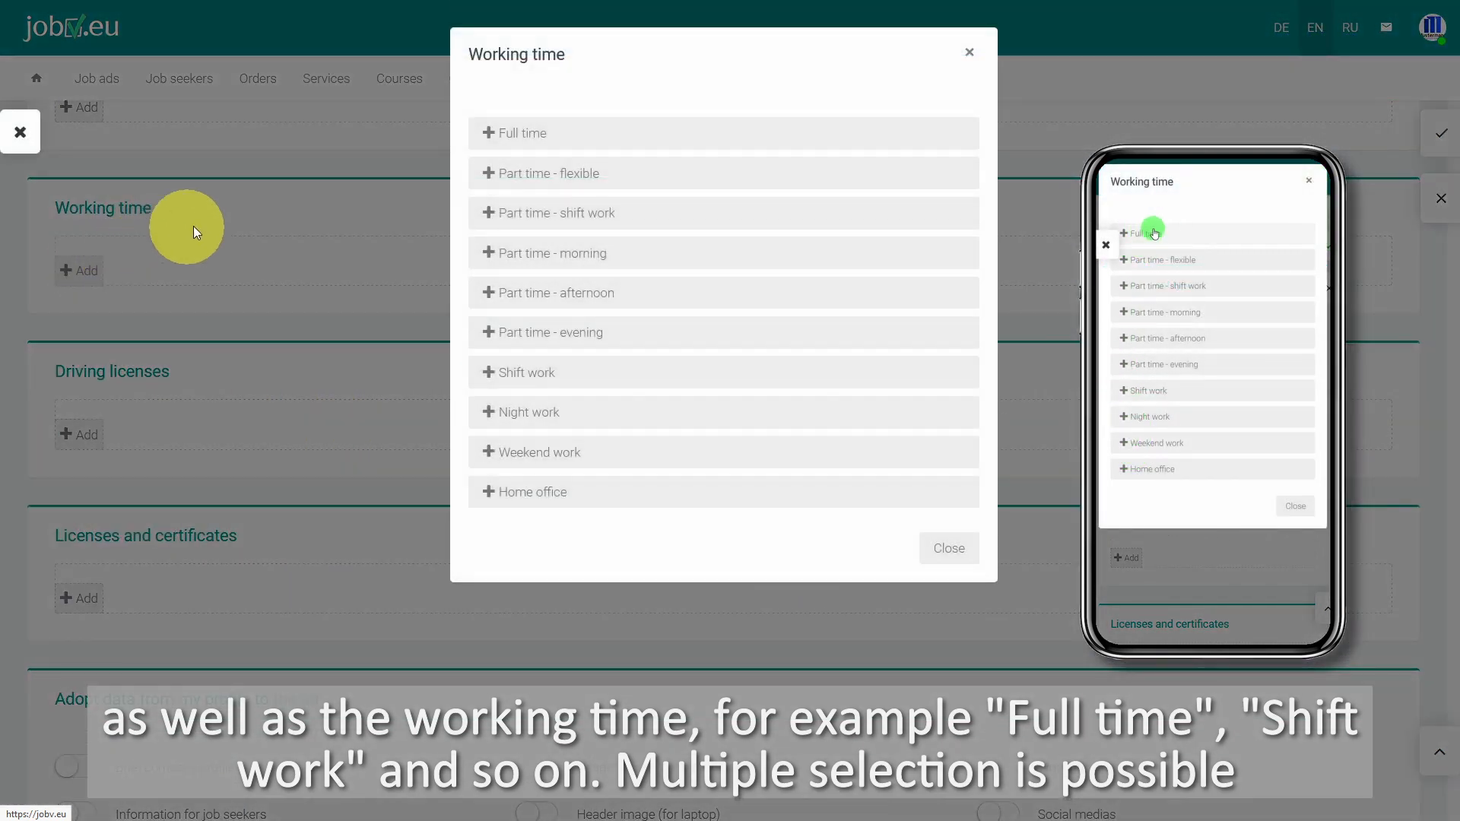
click(515, 134)
click(588, 179)
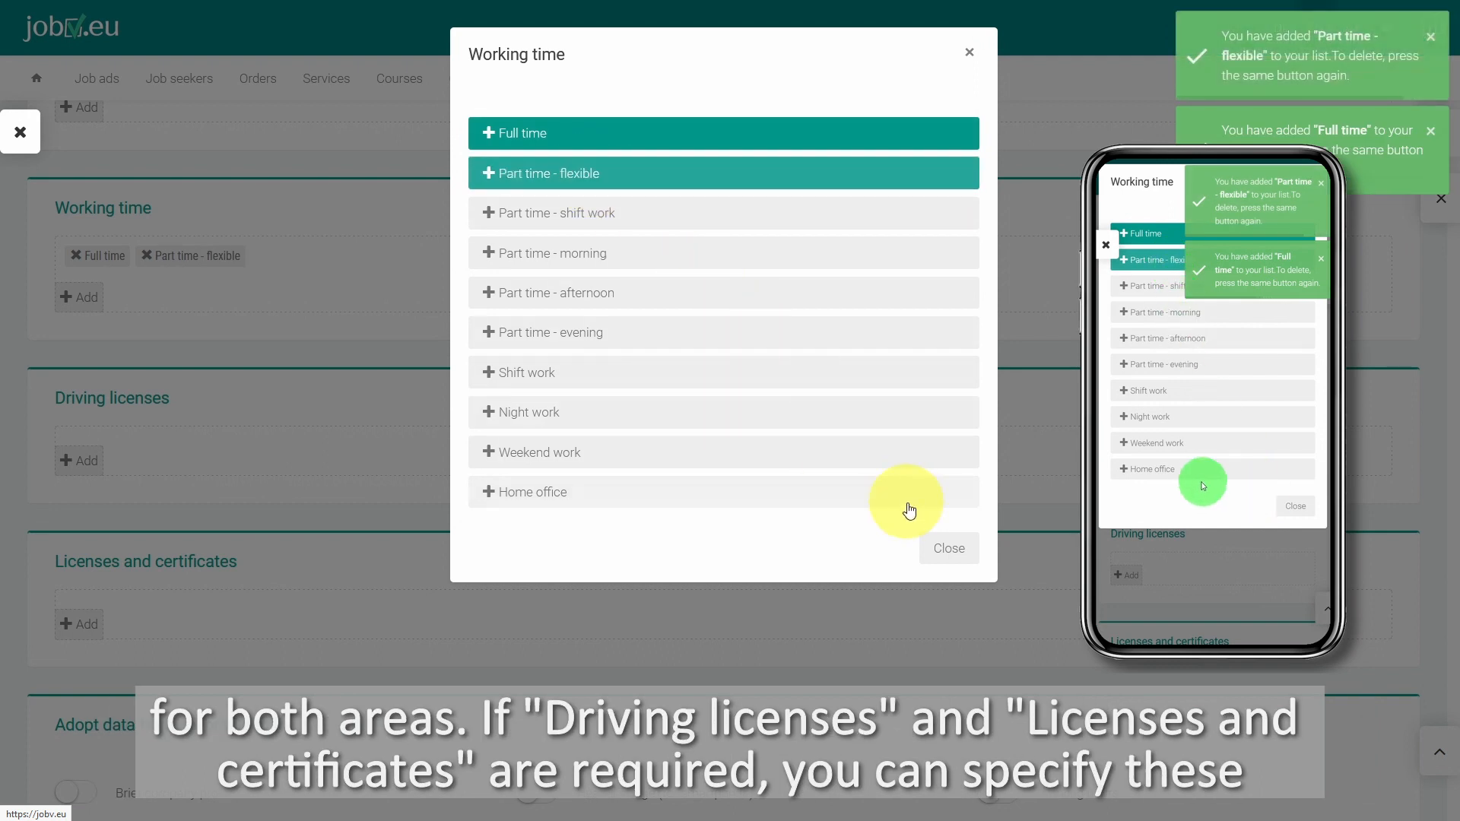
click(947, 548)
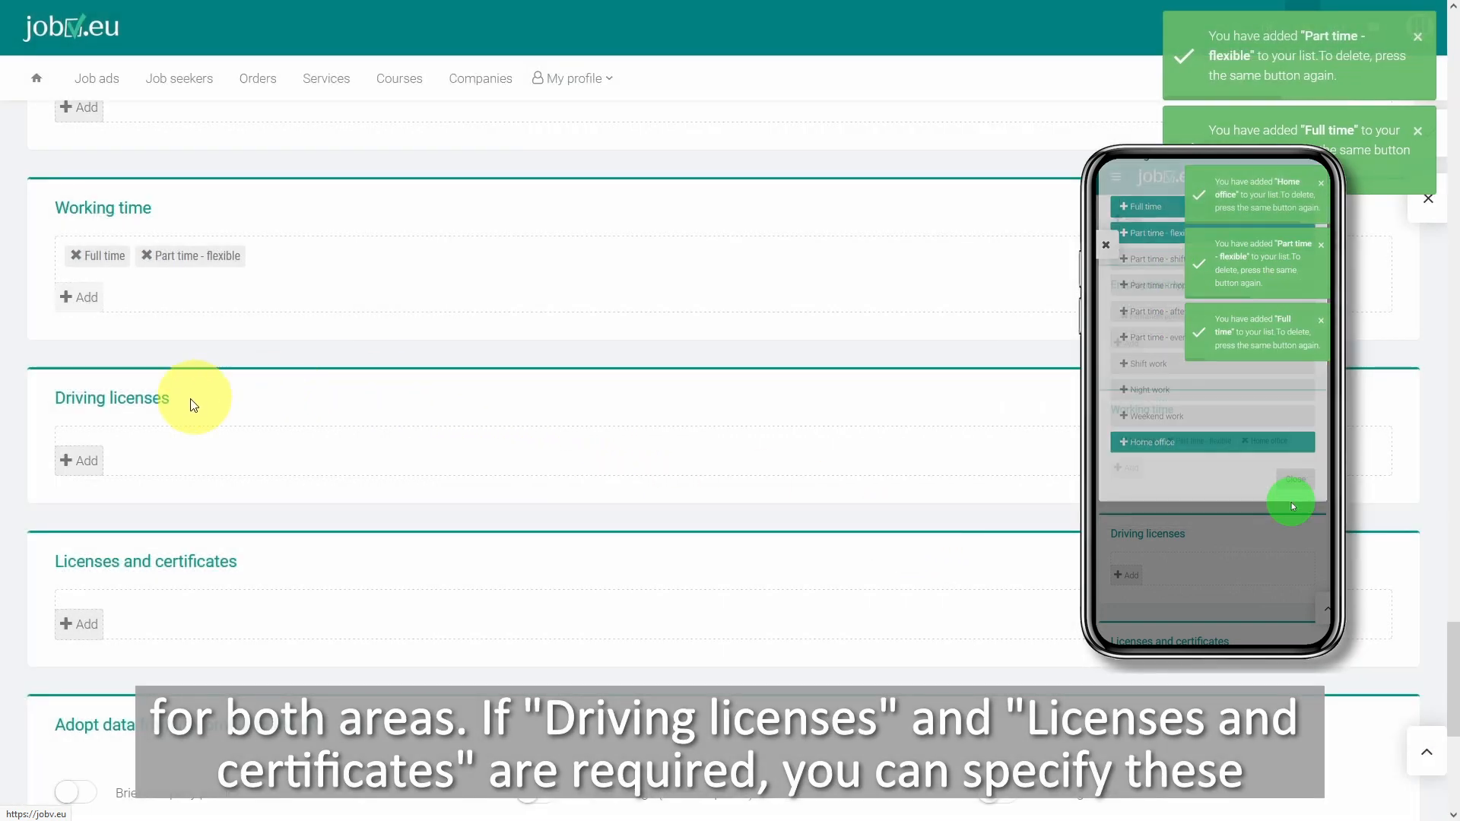
Step: Add Driving license B cars / minivans to the required driving licenses
click(90, 465)
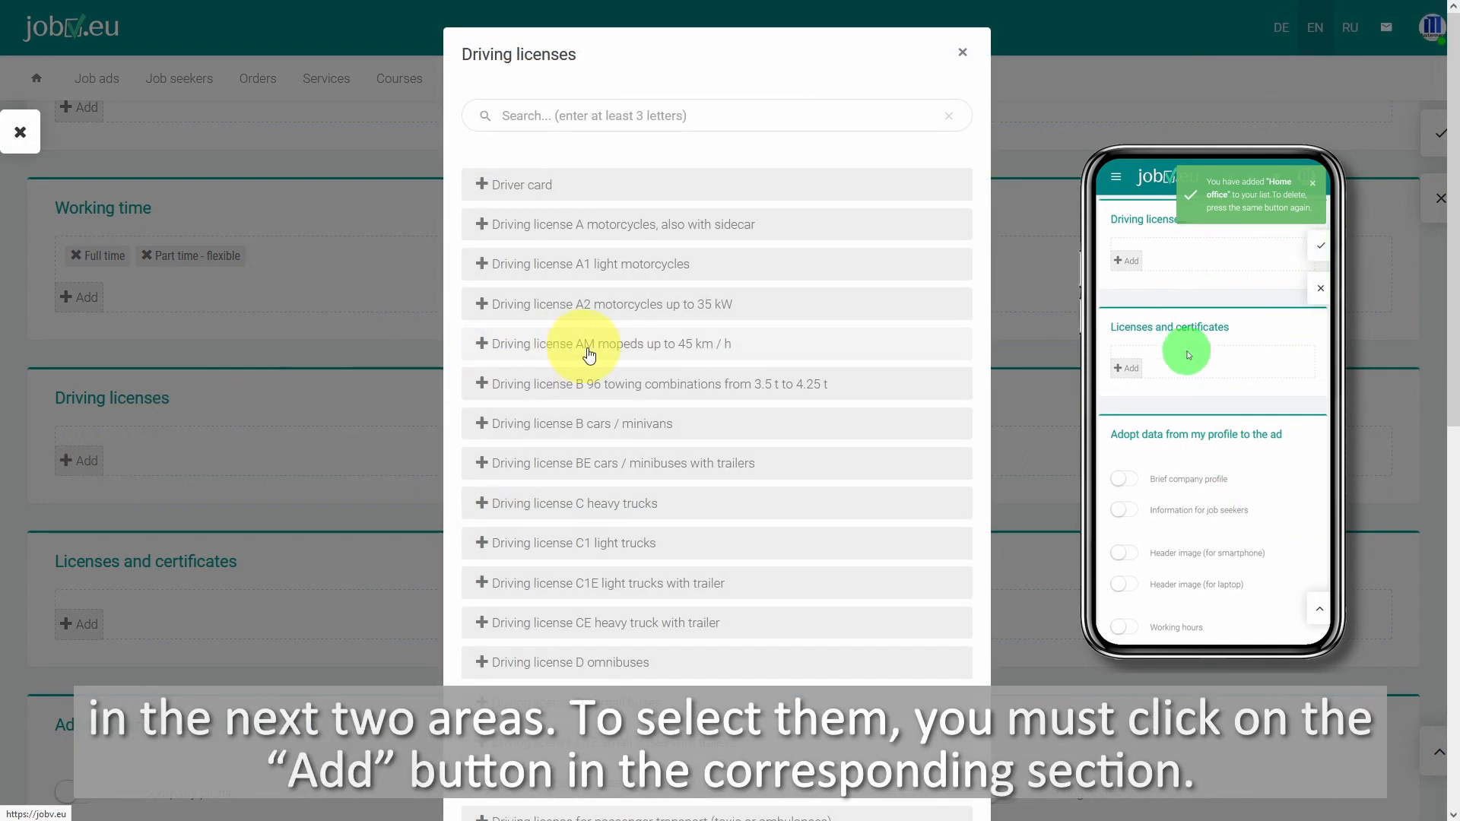
click(689, 428)
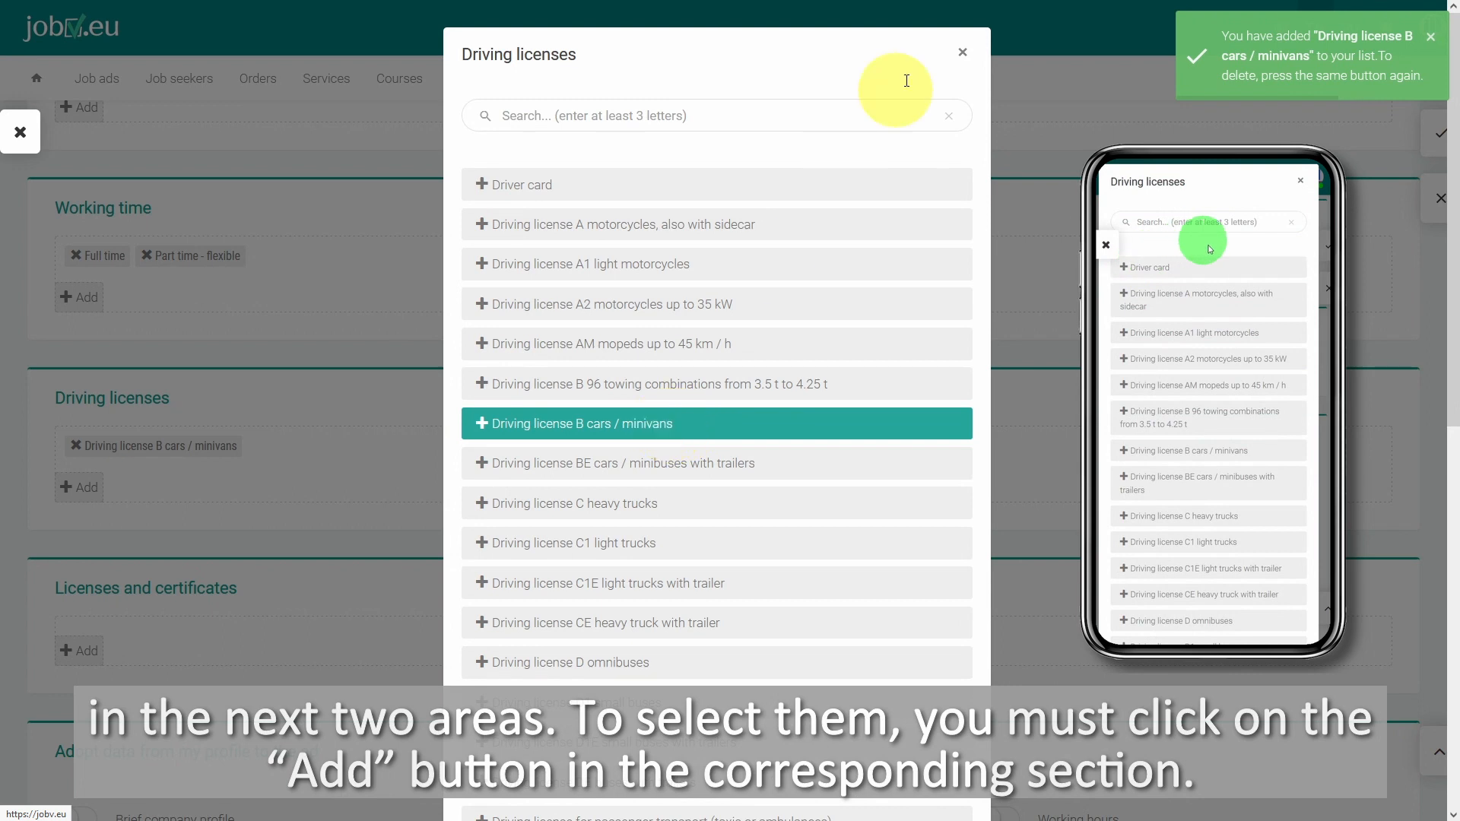
click(962, 53)
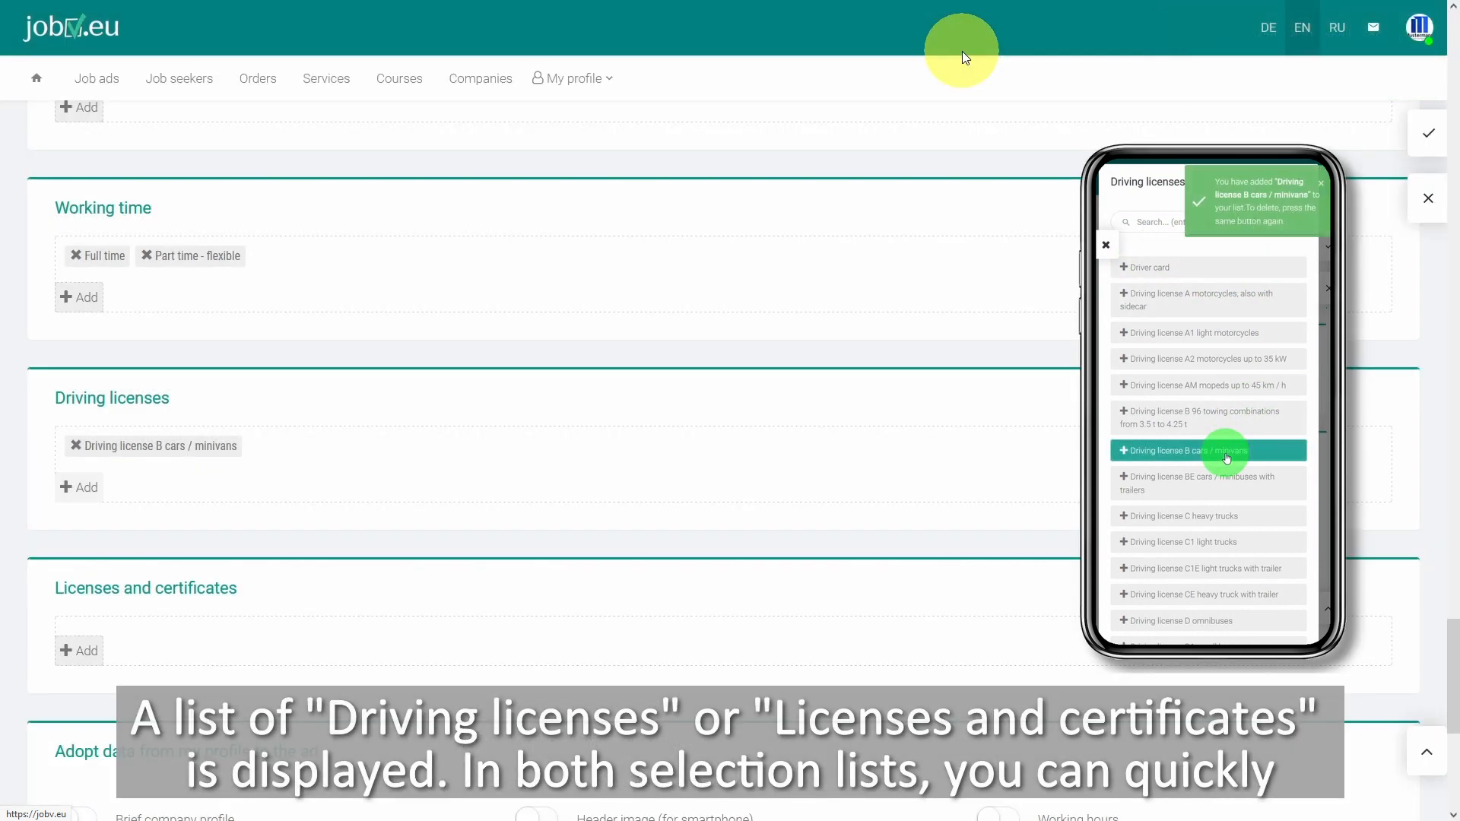
Step: Look over the categories offered for Licenses and certificates and close the list without adding an entry
scroll(457, 281, down, 3)
scroll(455, 283, down, 2)
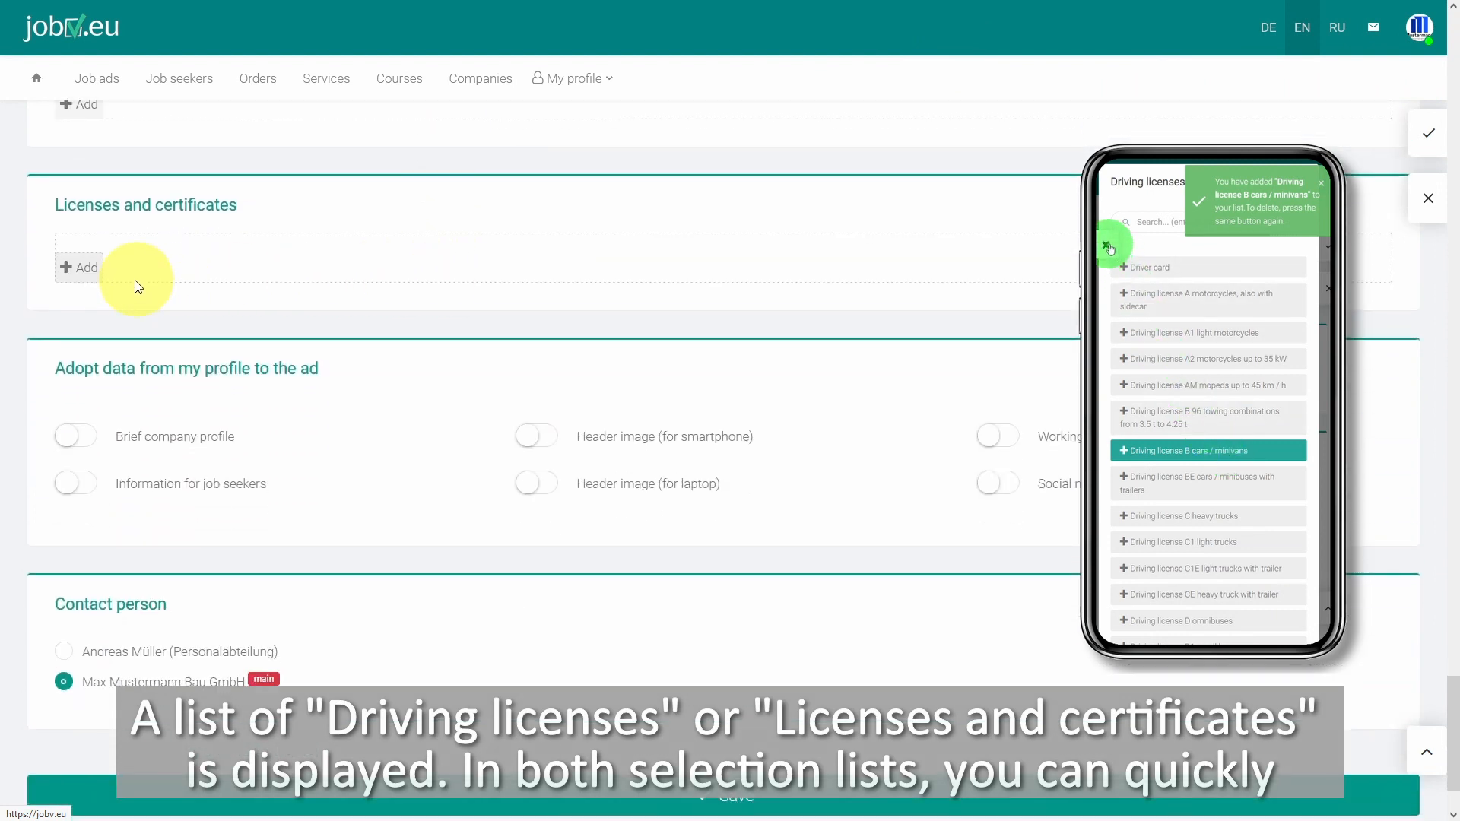
click(75, 266)
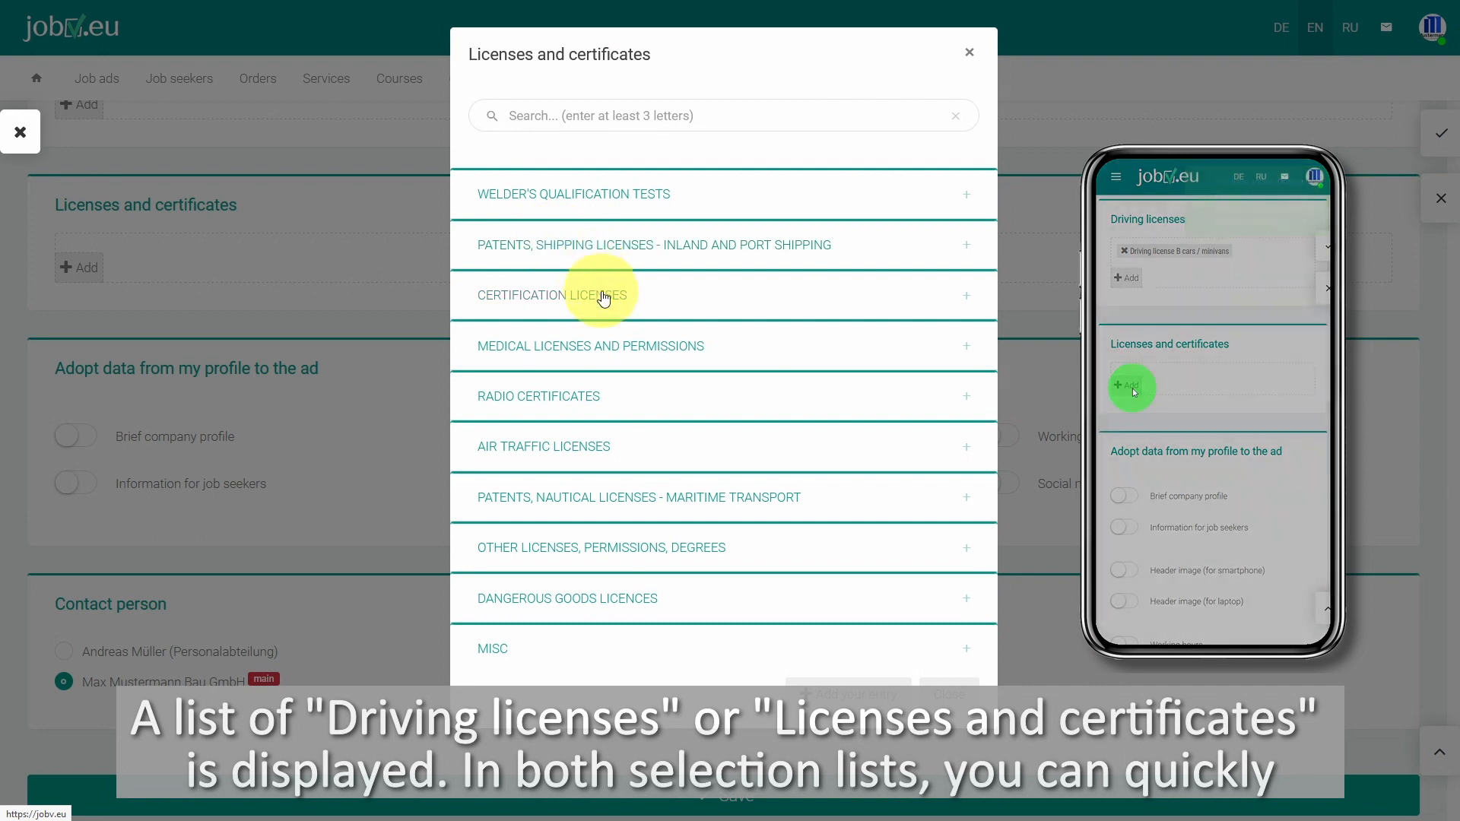
click(583, 114)
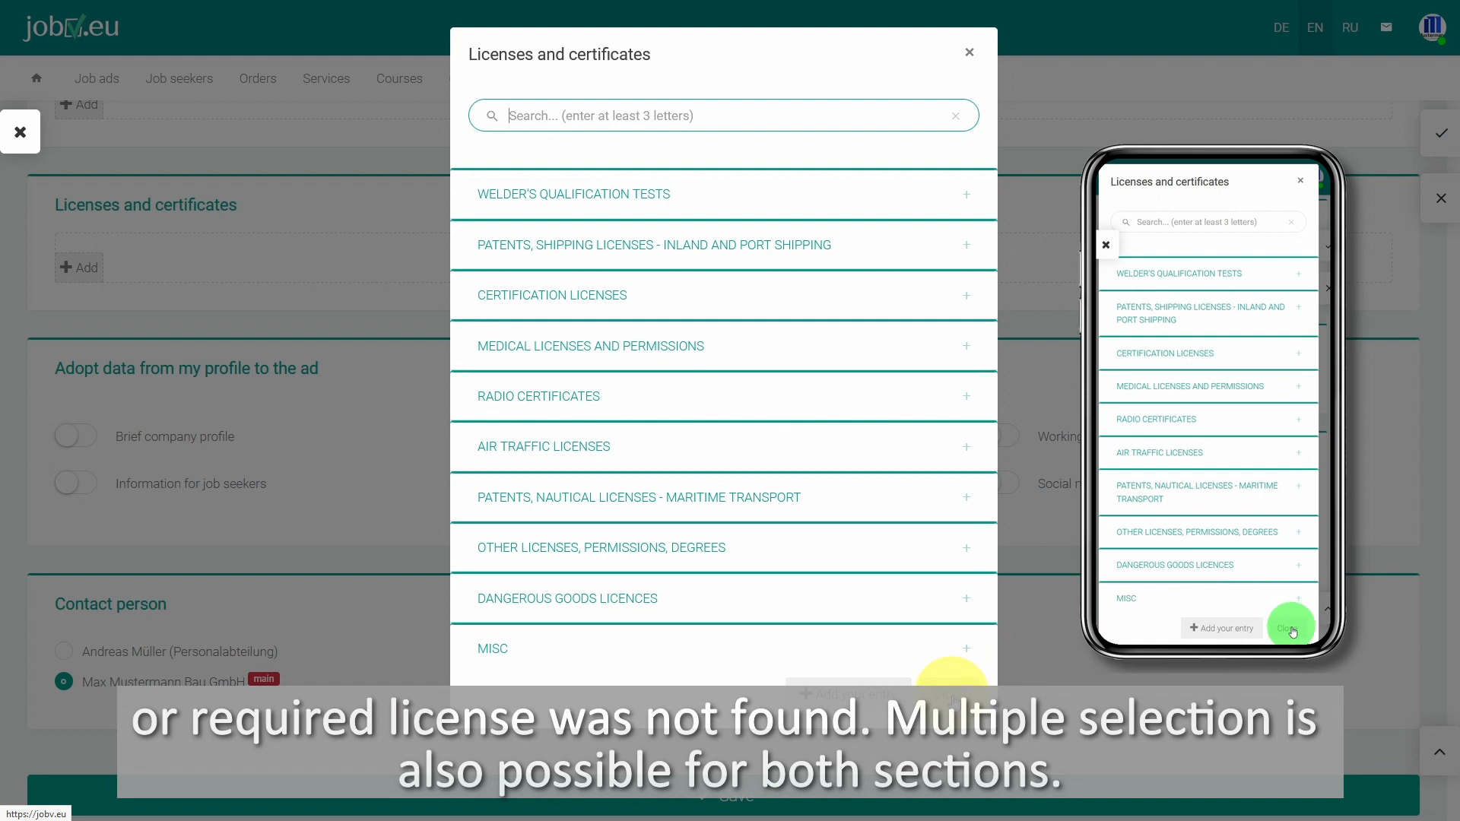
click(952, 693)
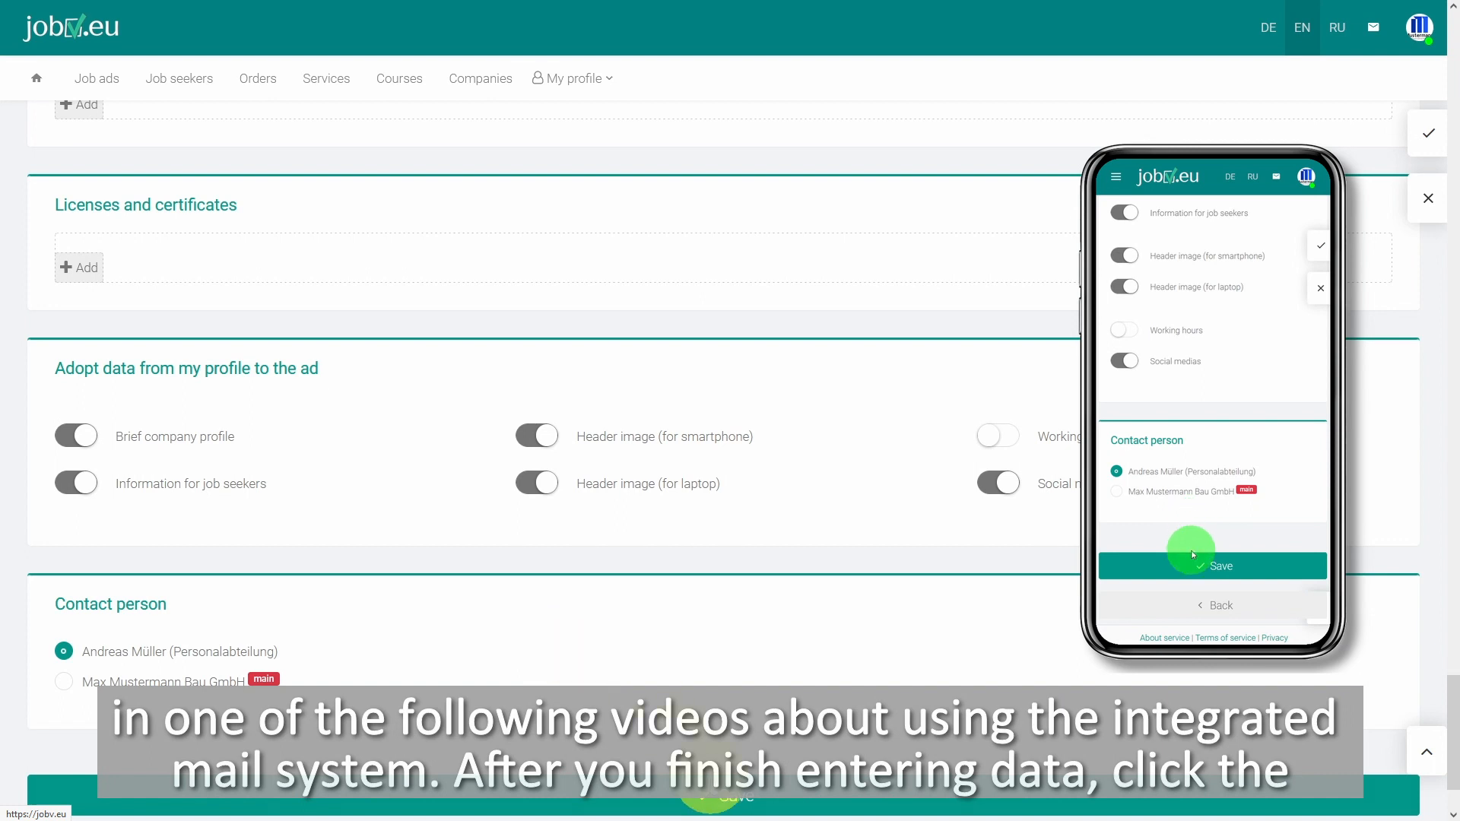
Step: Save the job ad and preview the civil engineer ad down to its contact details
click(715, 797)
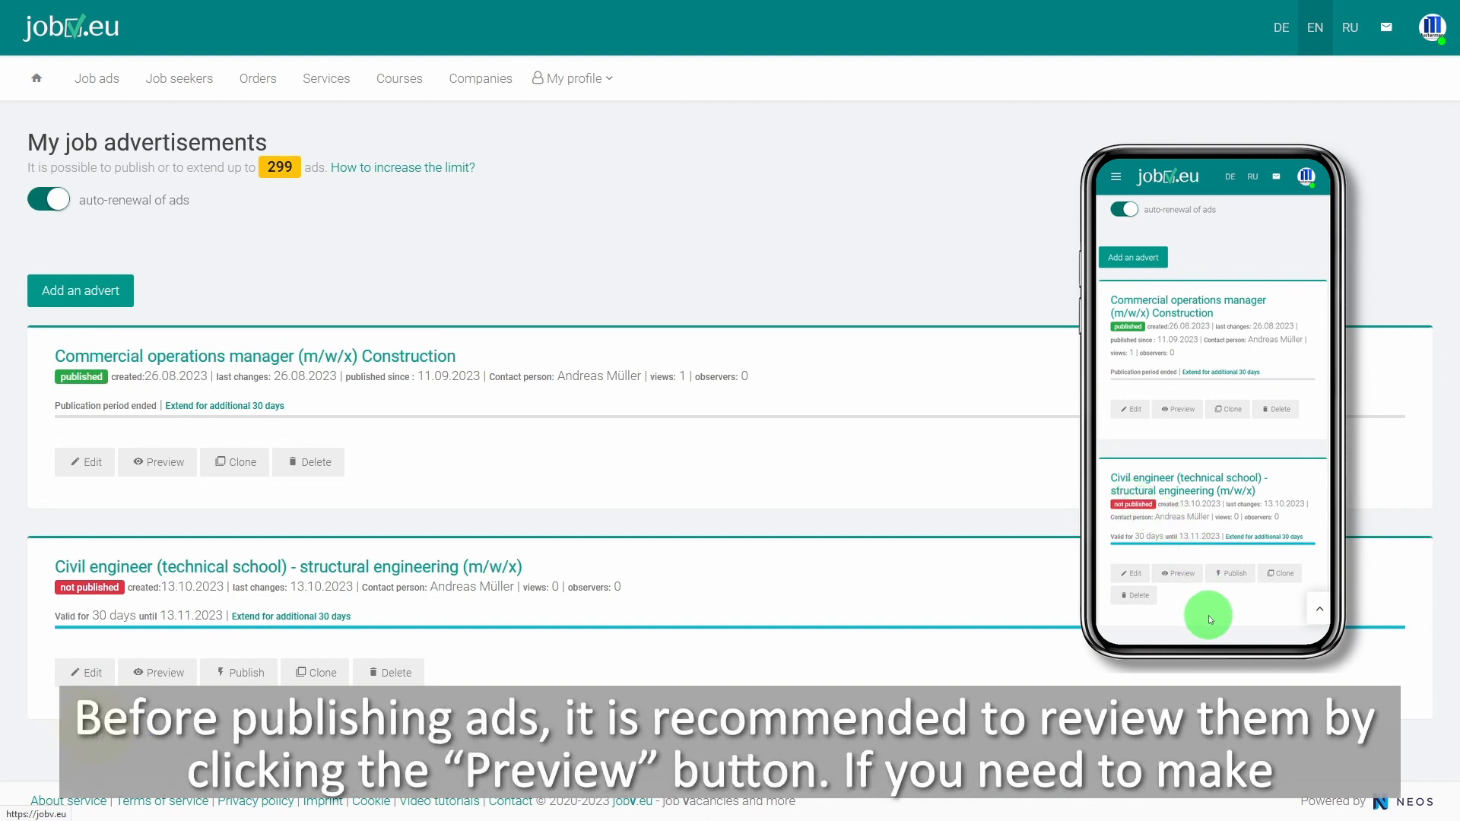
click(157, 673)
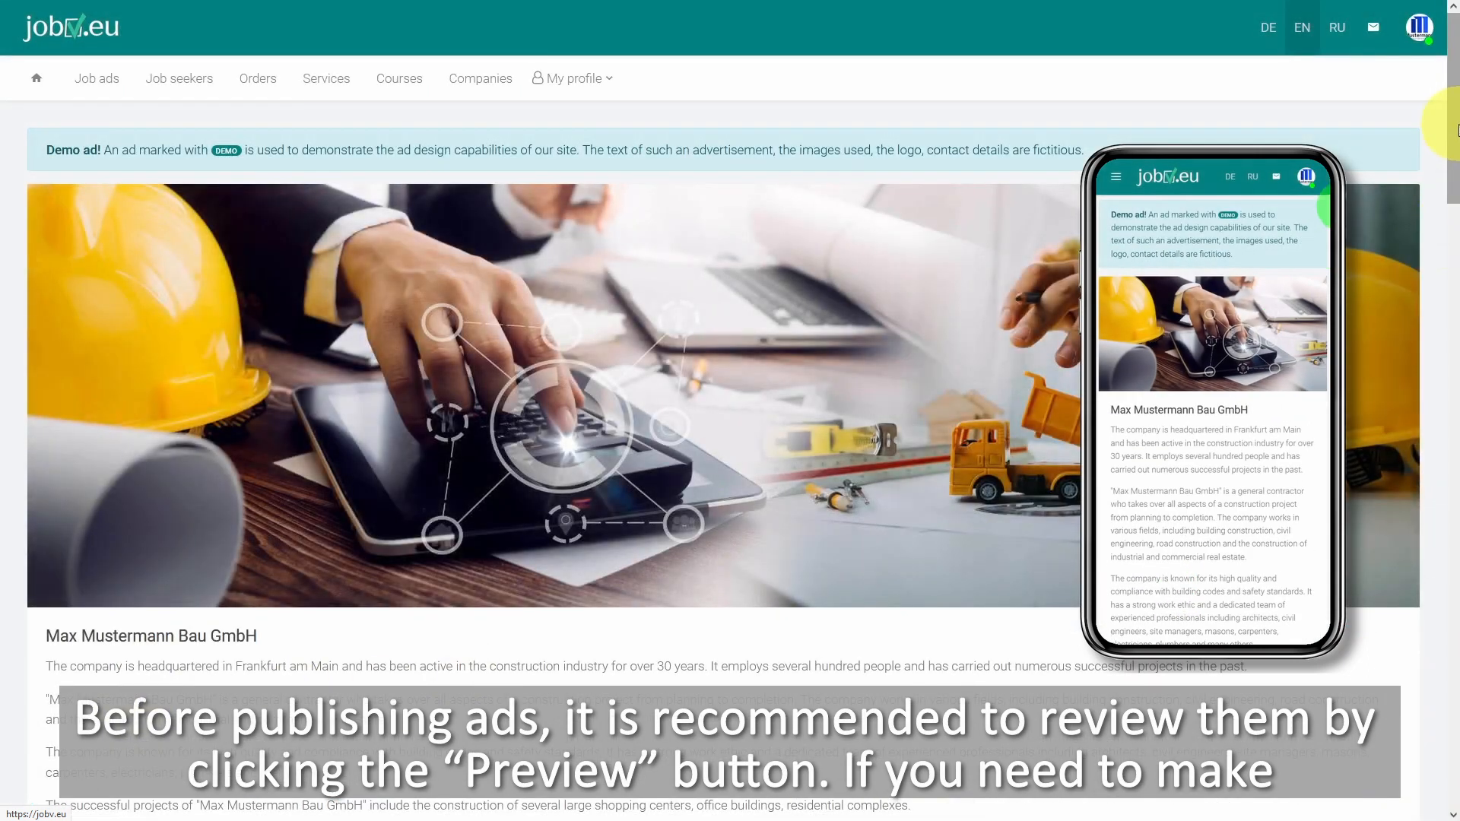
drag(1452, 116, 1408, 743)
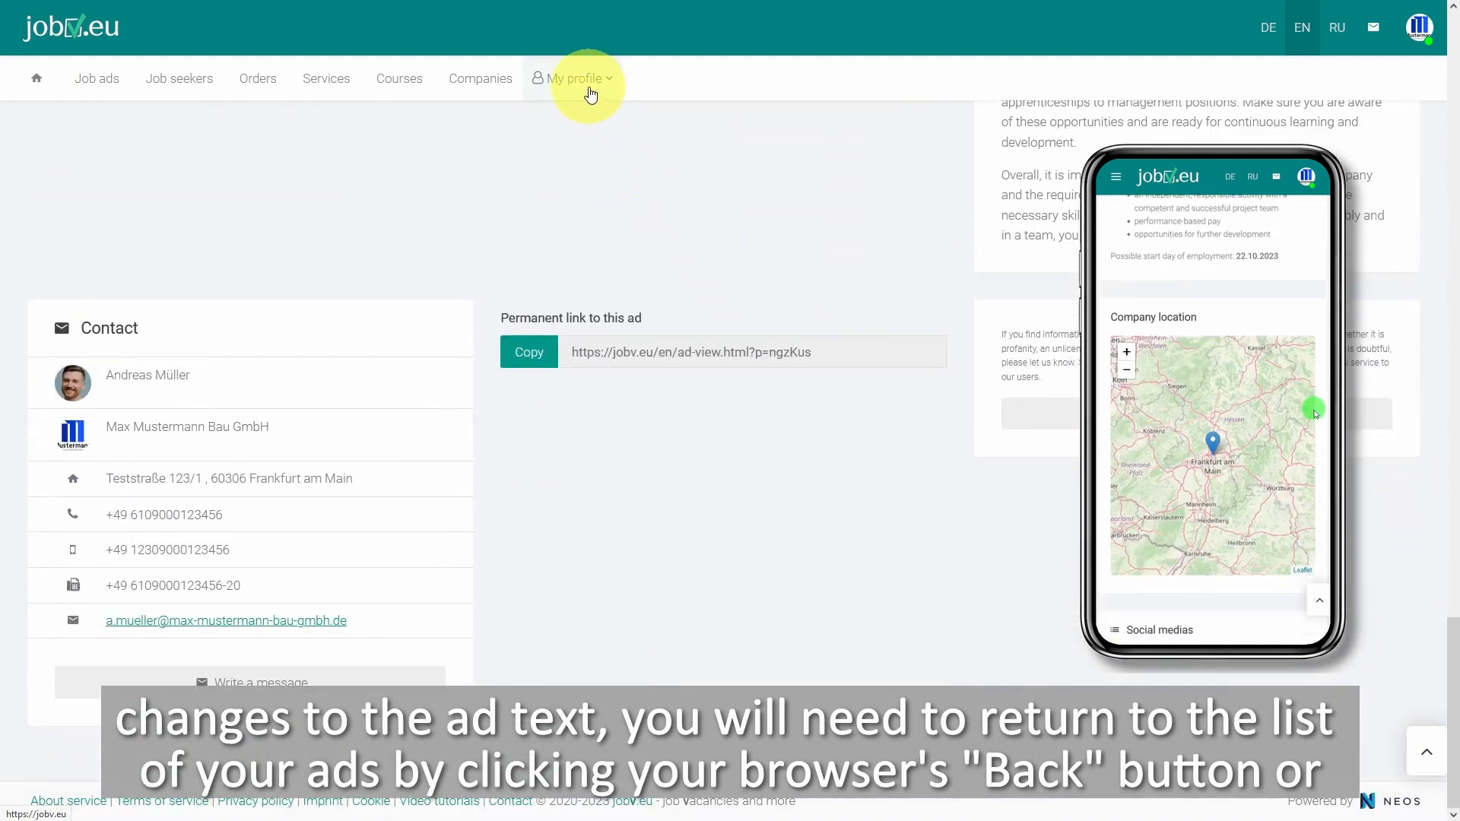
Step: Reopen the civil engineer ad from the company's own job ads for editing, save it and publish it
click(582, 83)
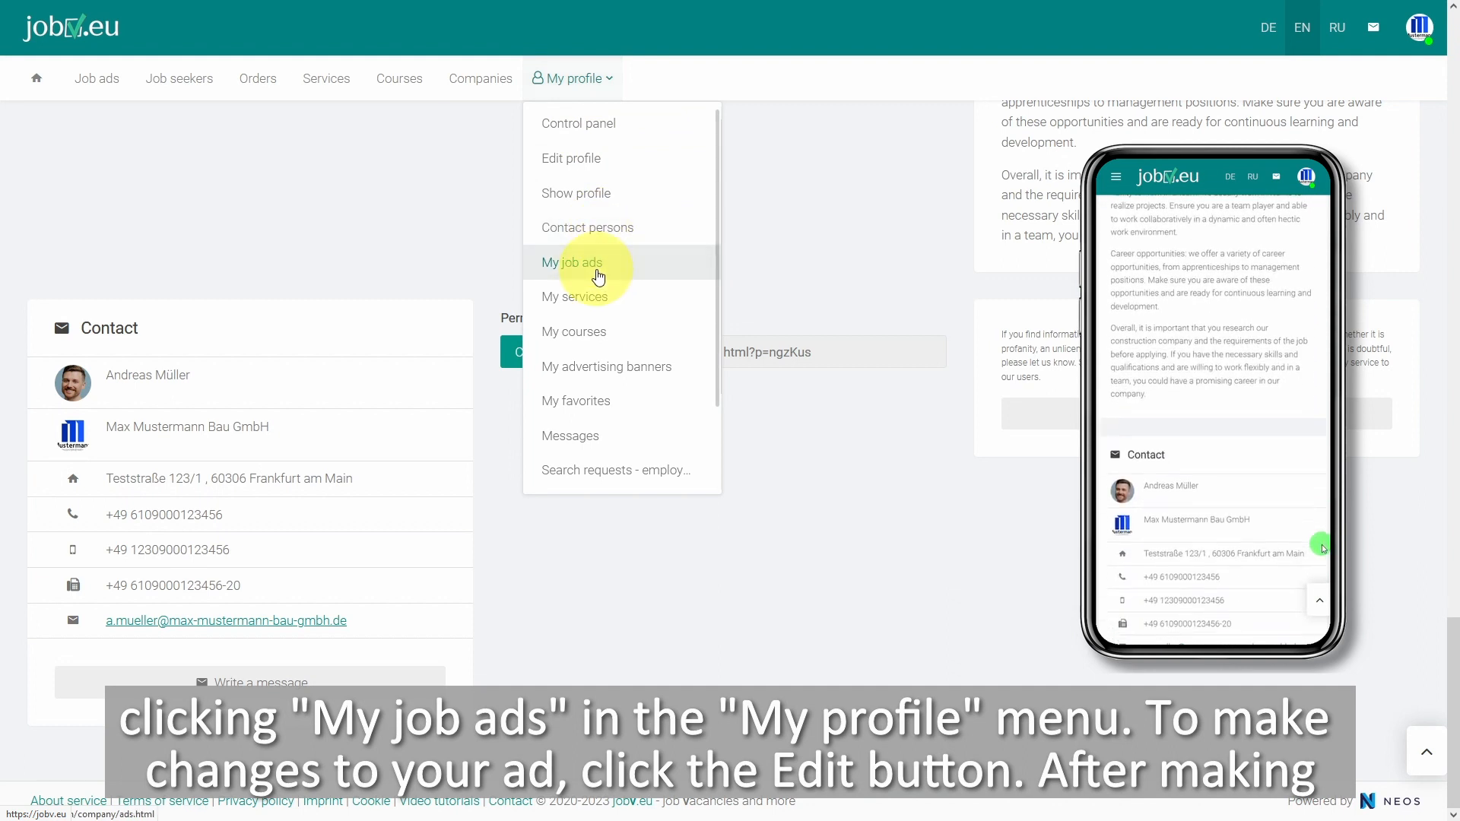
click(596, 267)
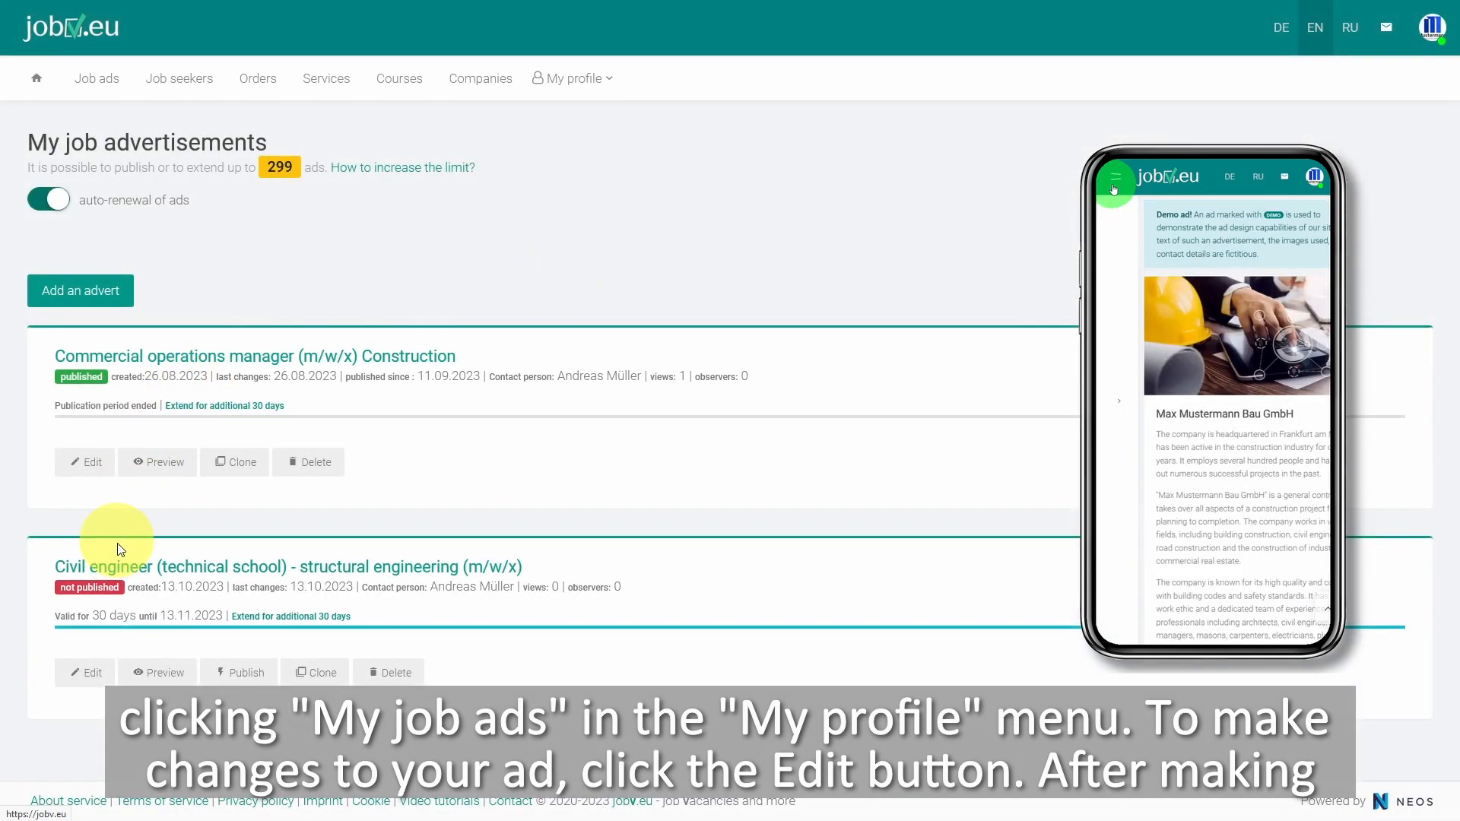
click(93, 682)
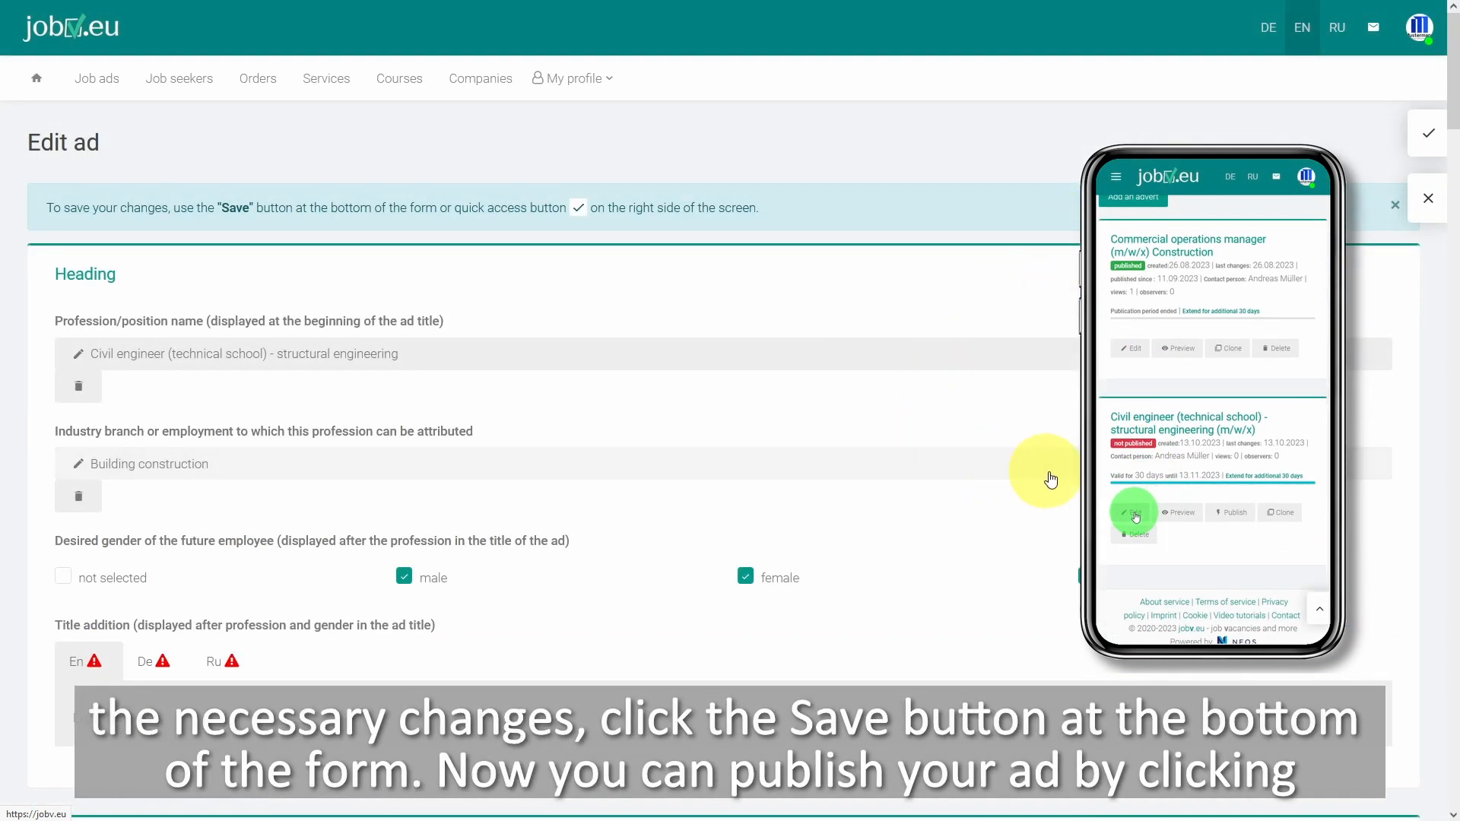
click(1424, 147)
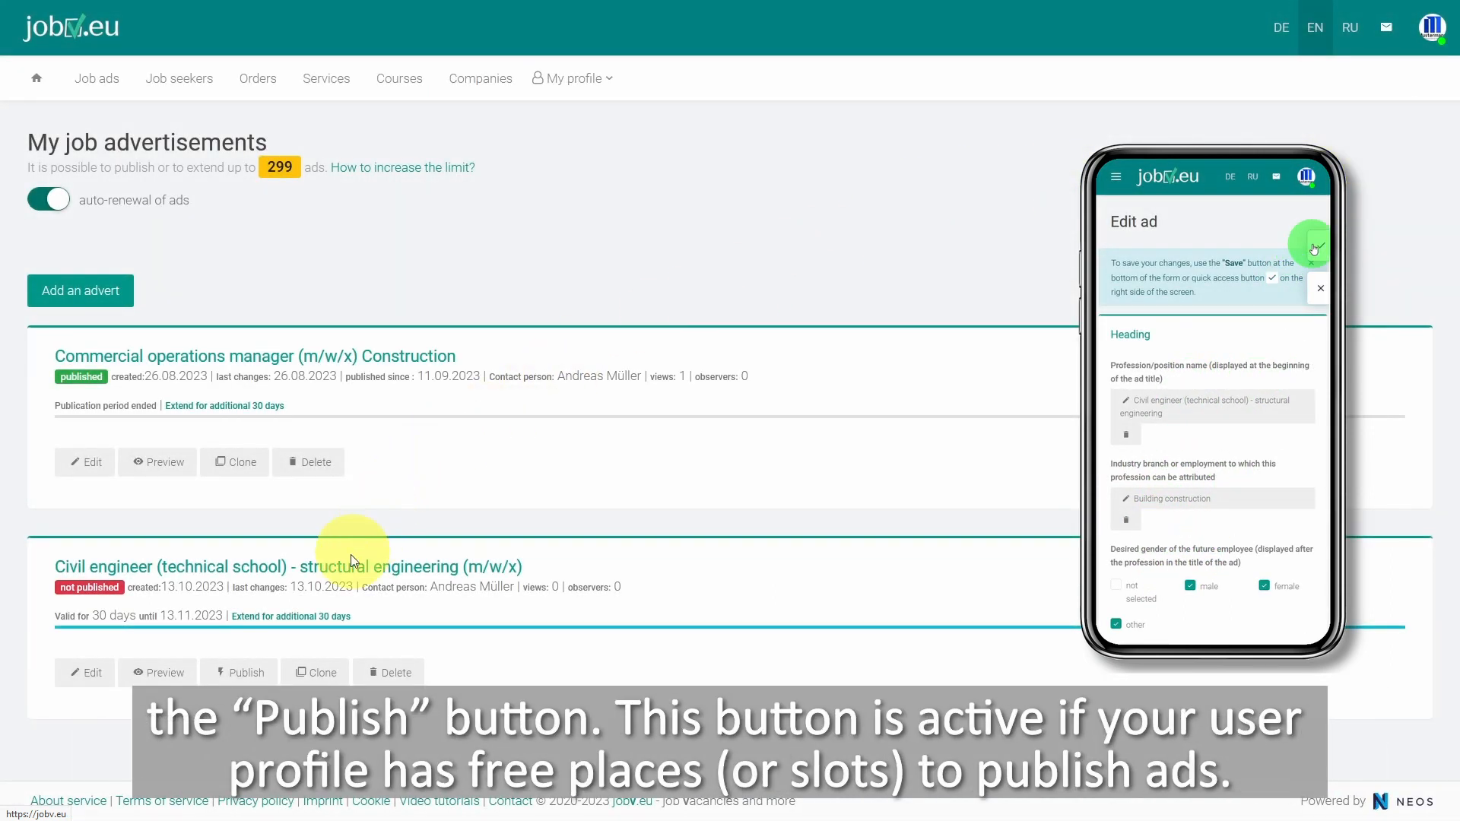
click(251, 673)
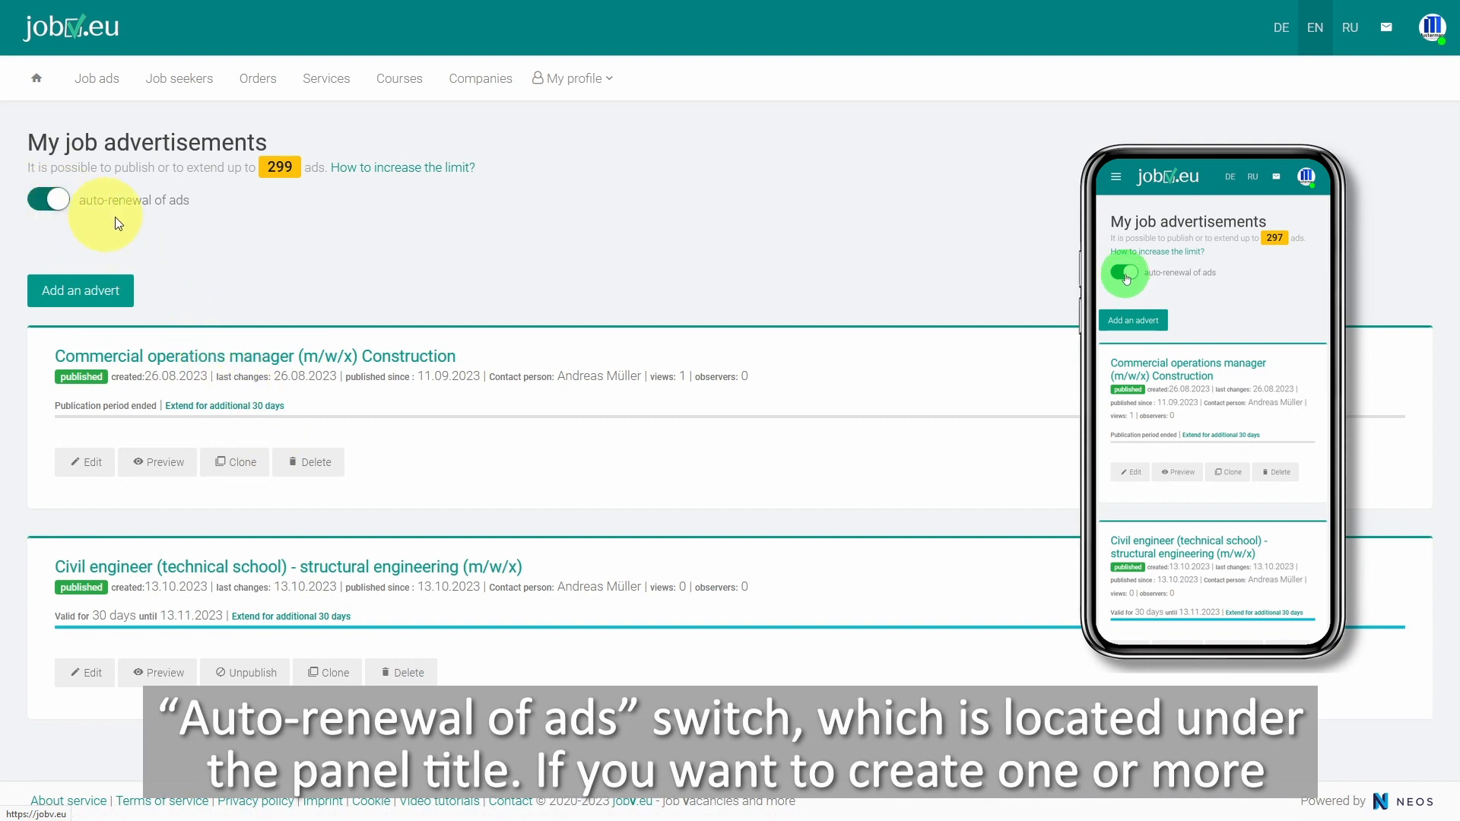
Step: Clone the published civil engineer ad and delete the unpublished copy from the company's own job advertisements
click(332, 677)
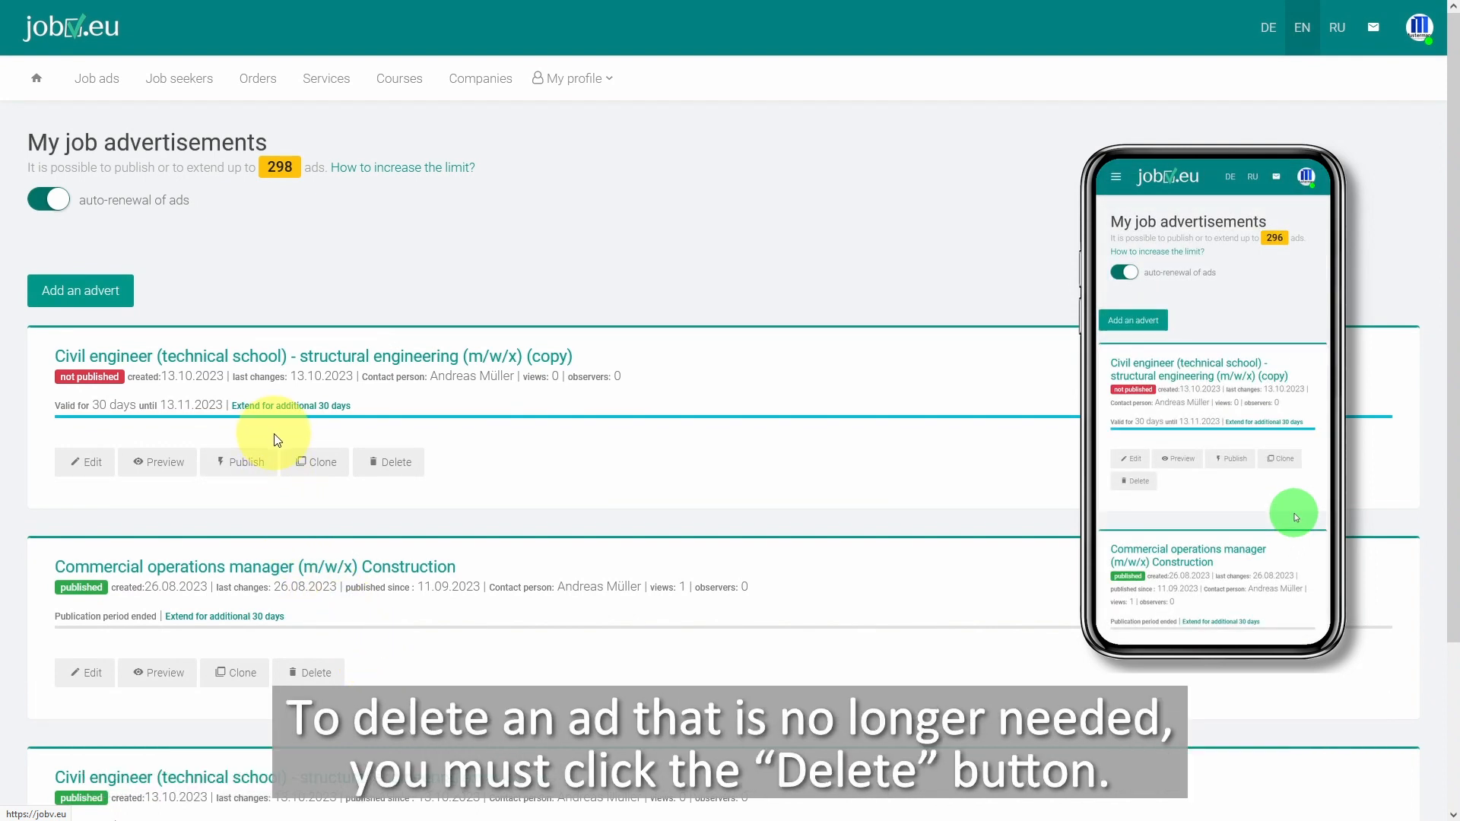
click(397, 465)
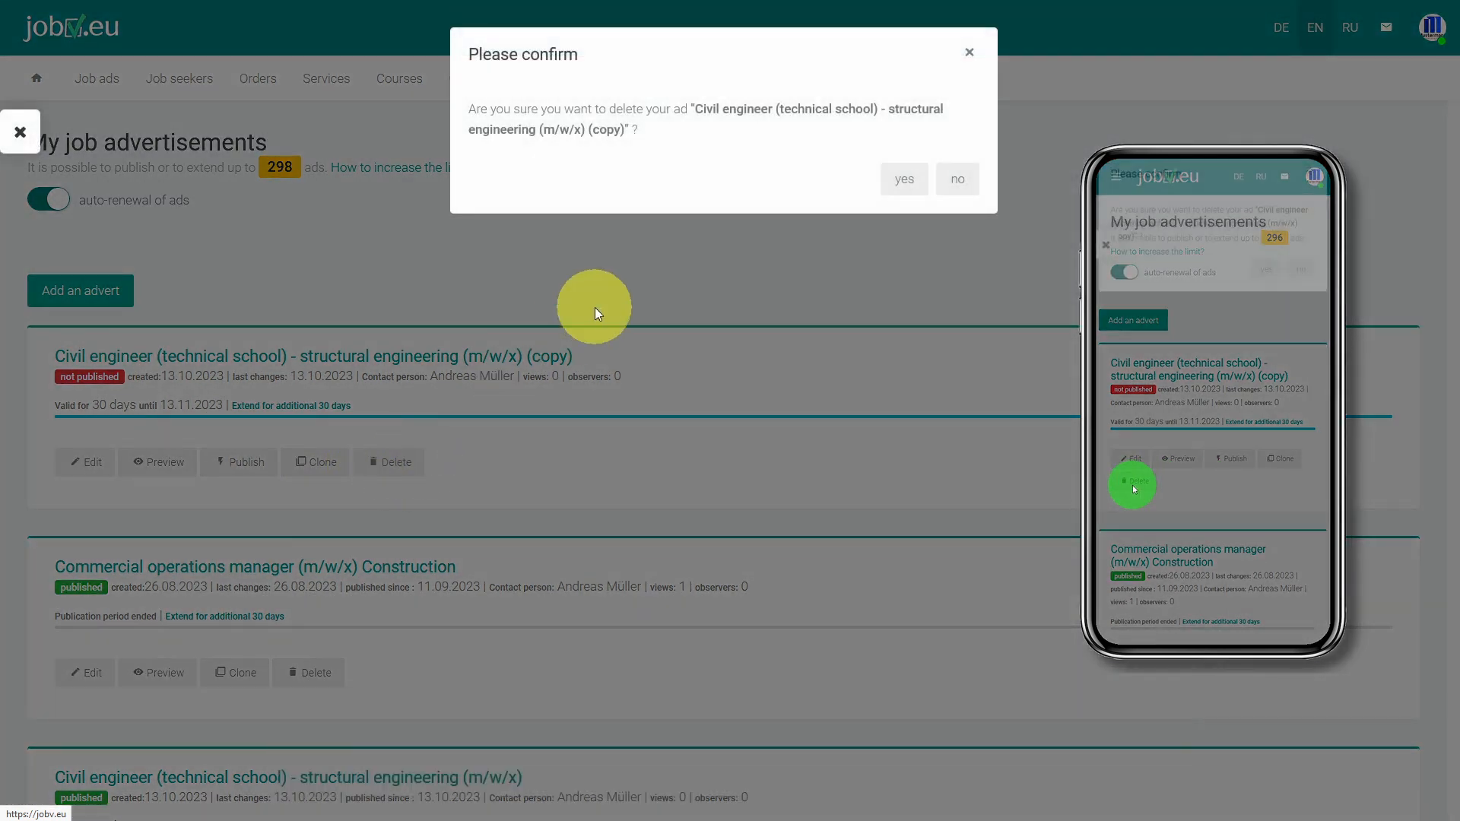
click(911, 186)
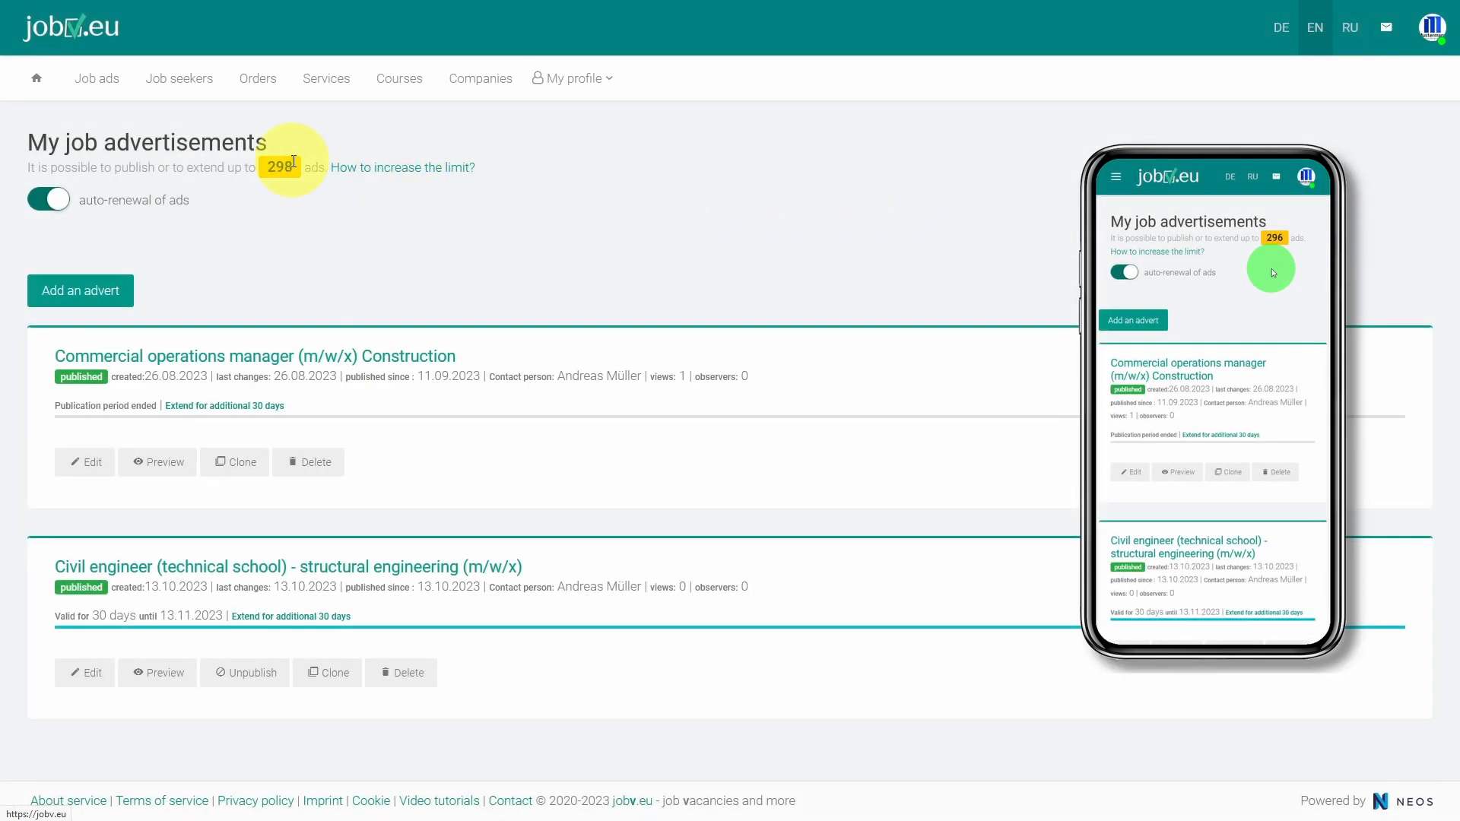
Step: Open the civil engineer ad from the public job ads list and review its English version down to the contact details
click(94, 80)
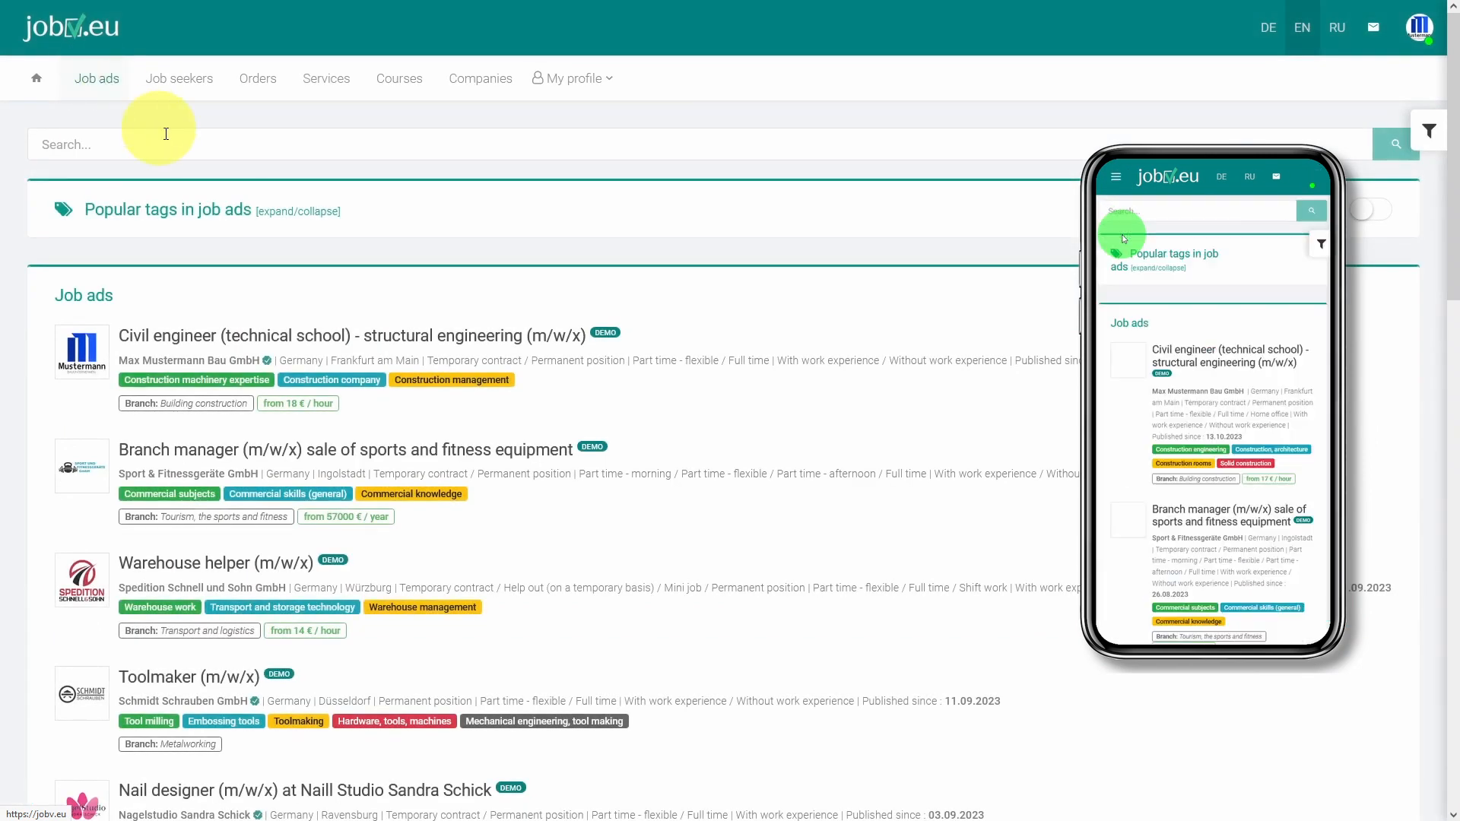
click(423, 343)
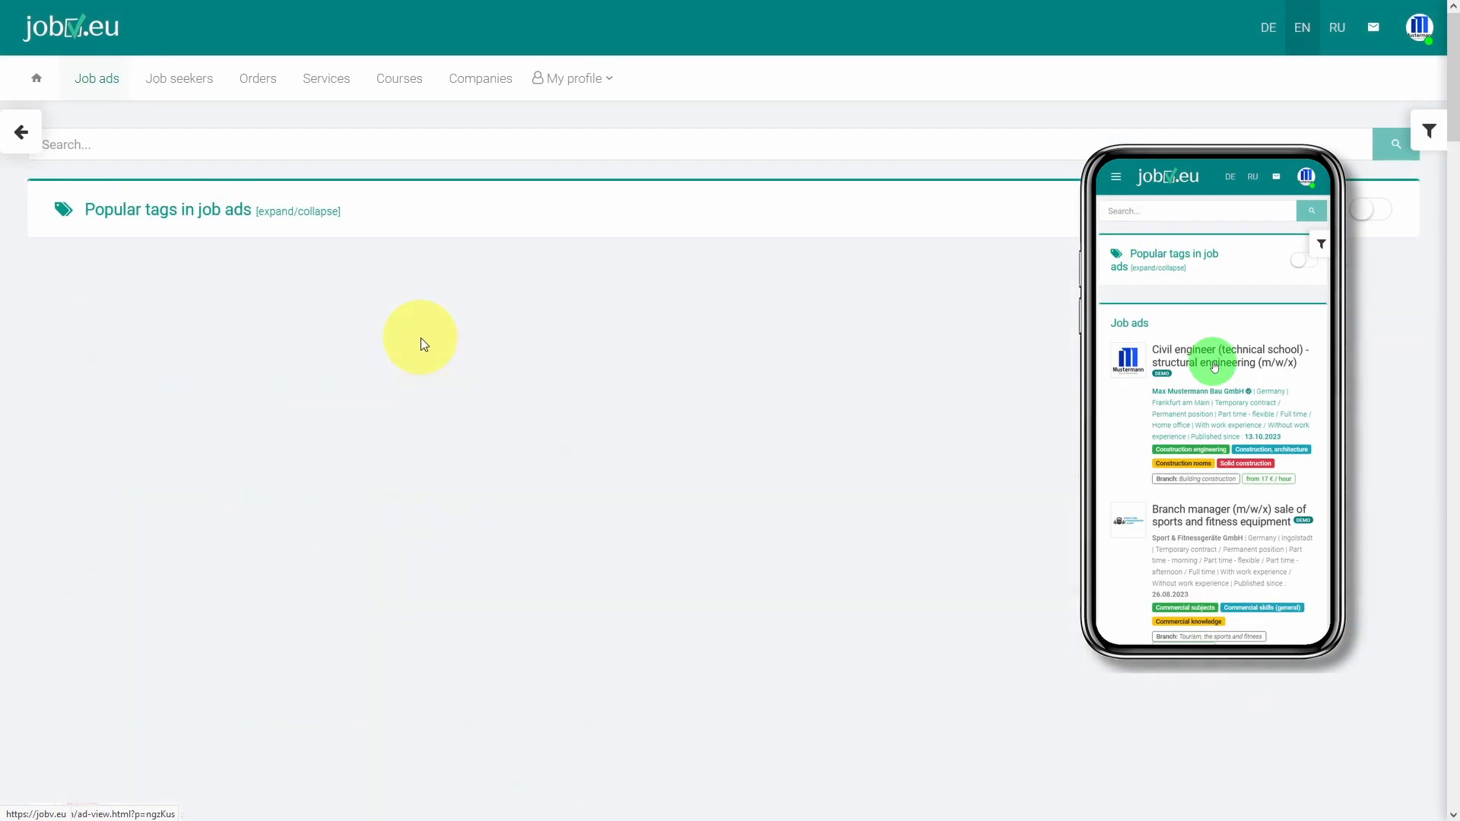
drag(1457, 179, 1432, 792)
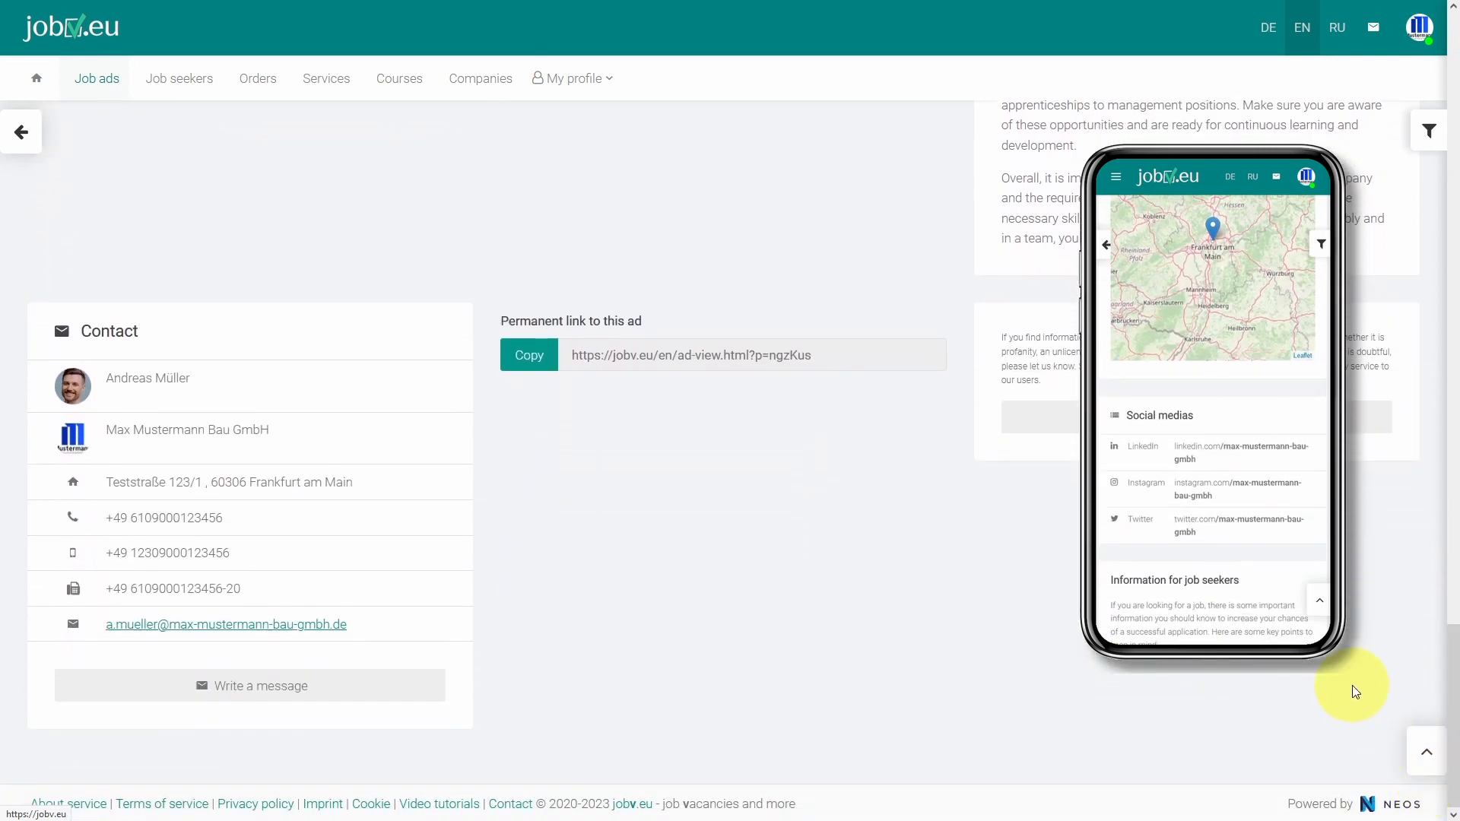
click(1424, 757)
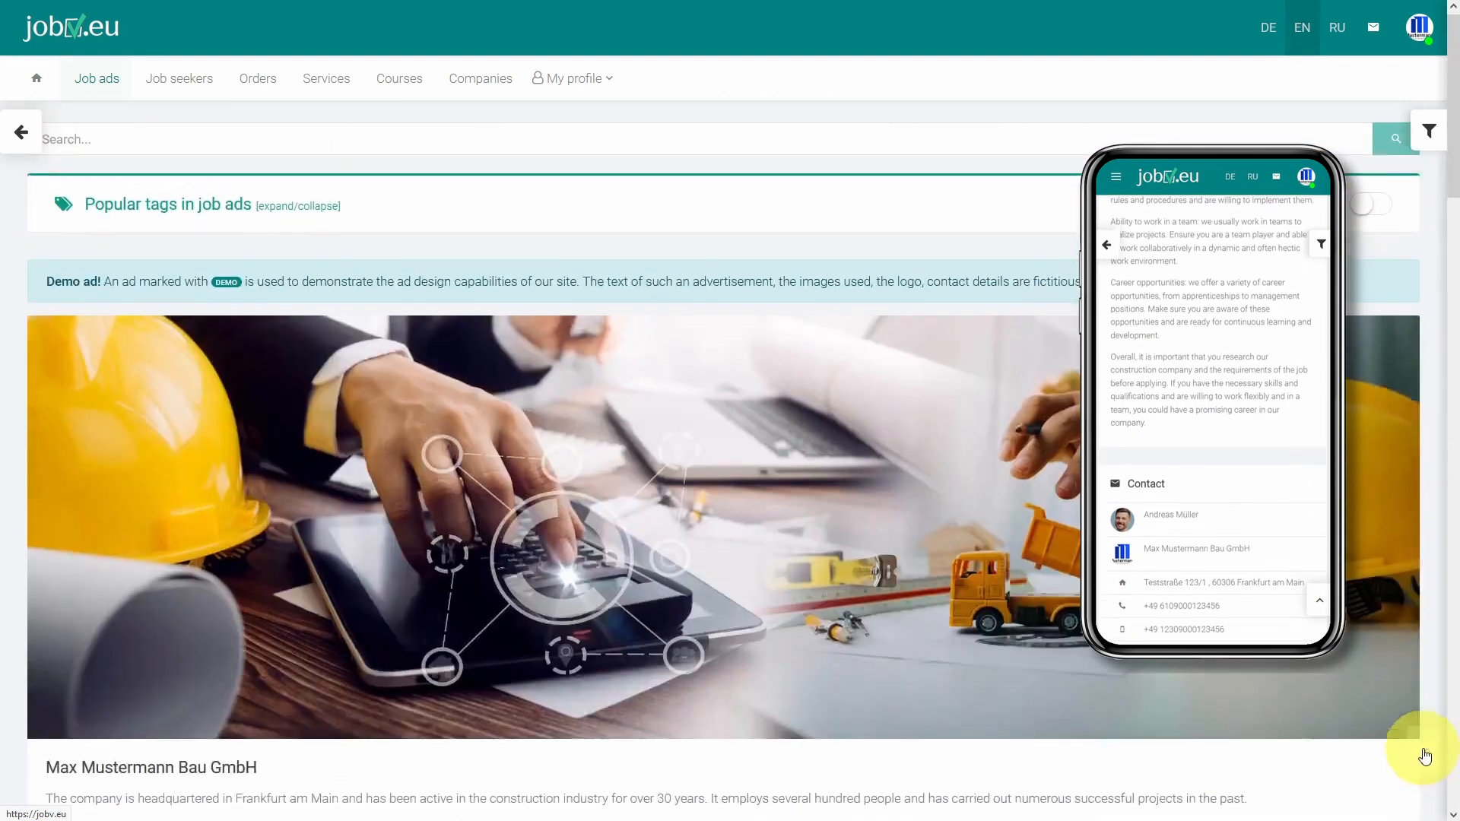
Step: Switch the public job ads list to German and review the Bauingenieur/in (FS) - Hochbau ad down to its contact details
click(105, 81)
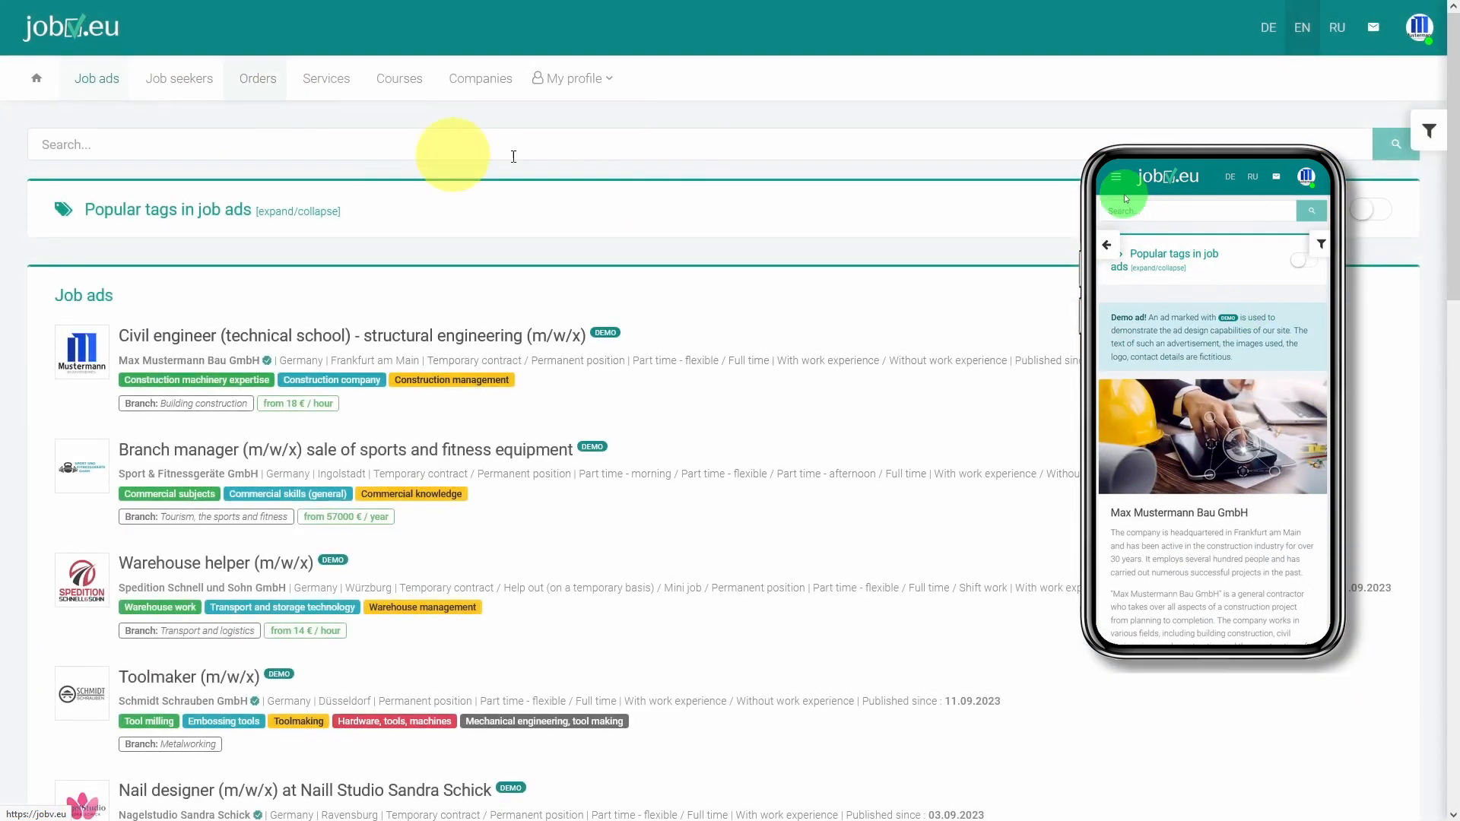
click(1269, 31)
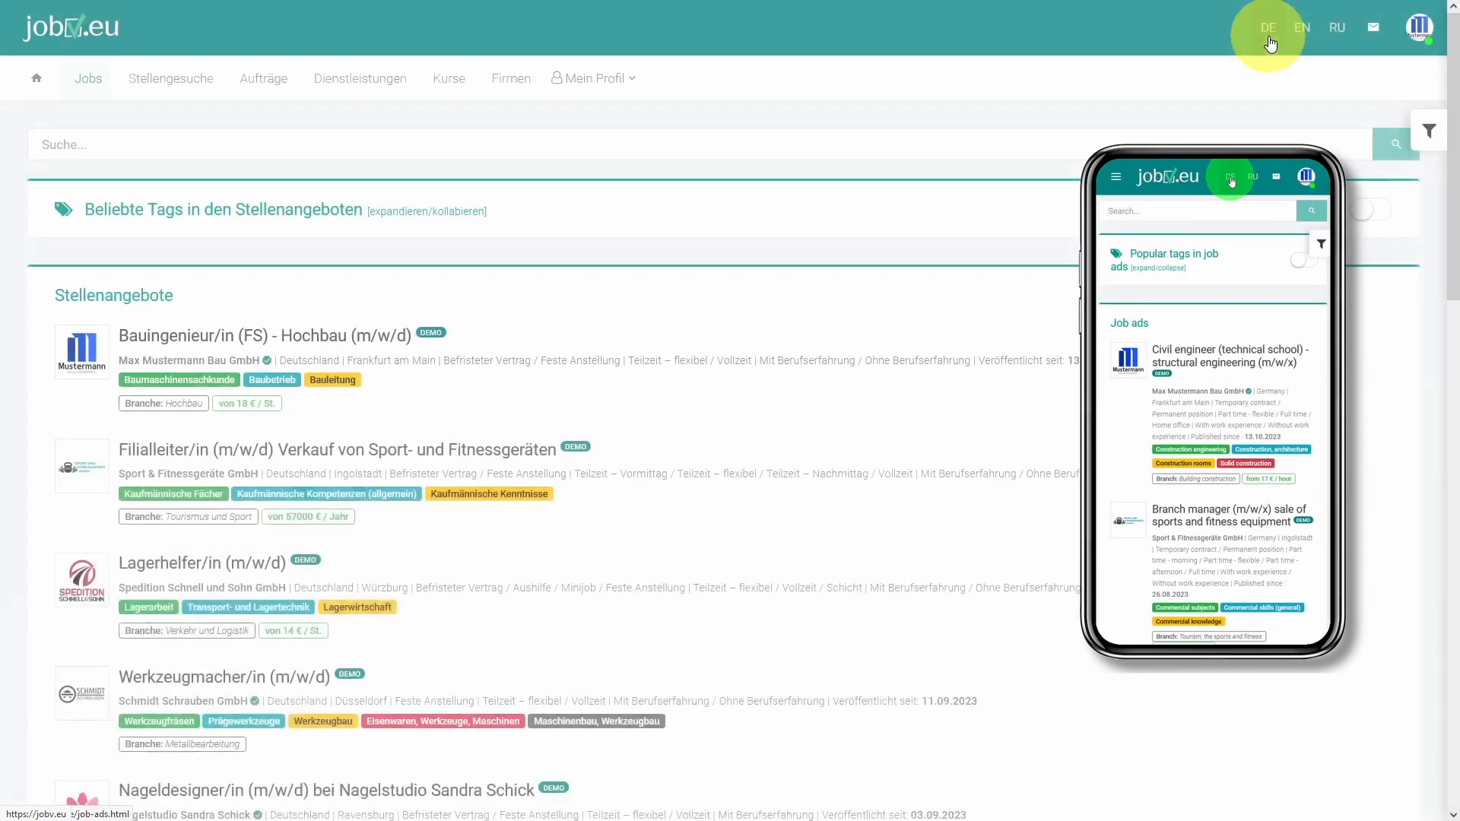
click(268, 357)
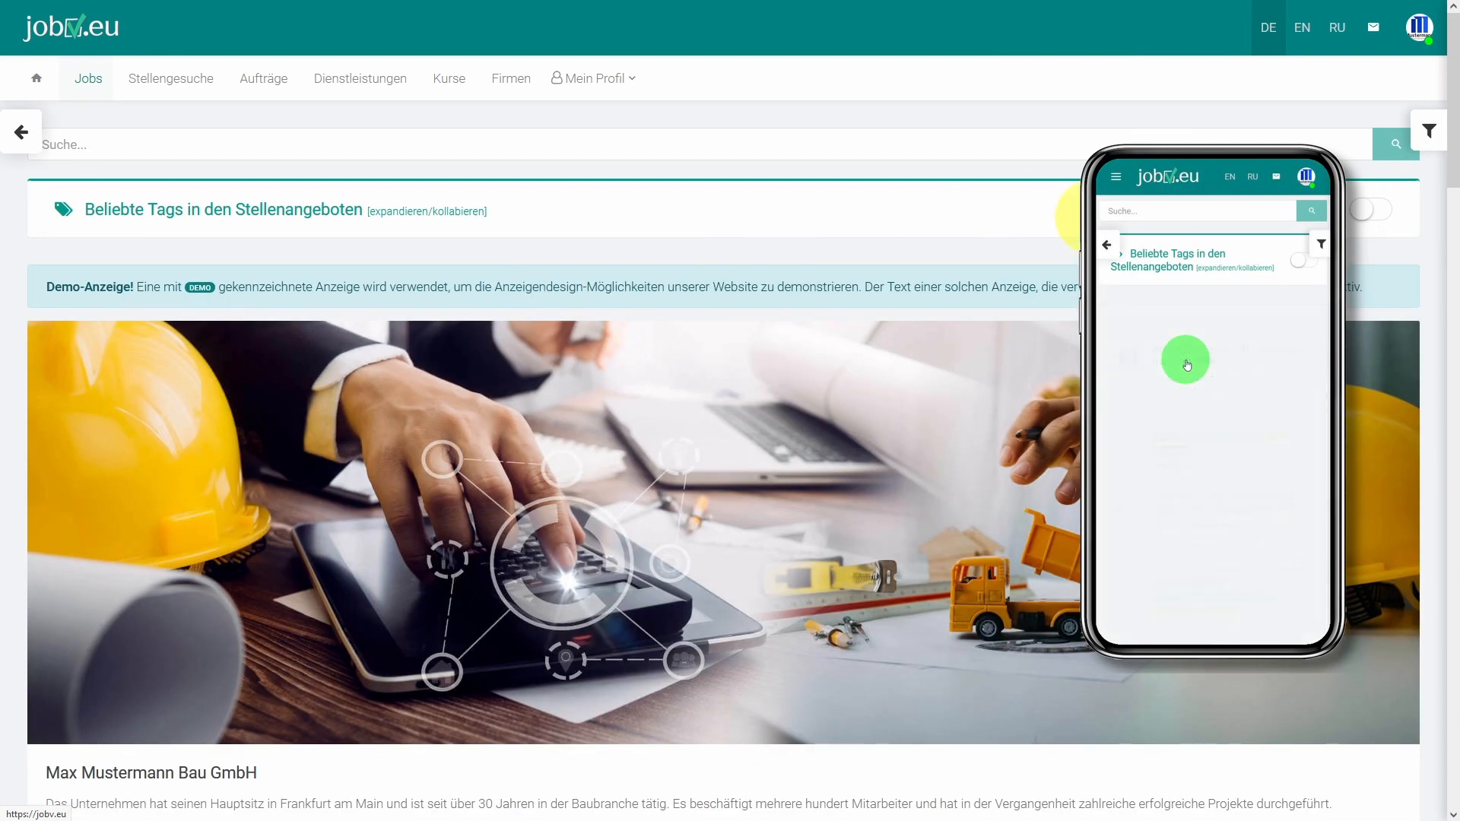
drag(1453, 166, 1456, 775)
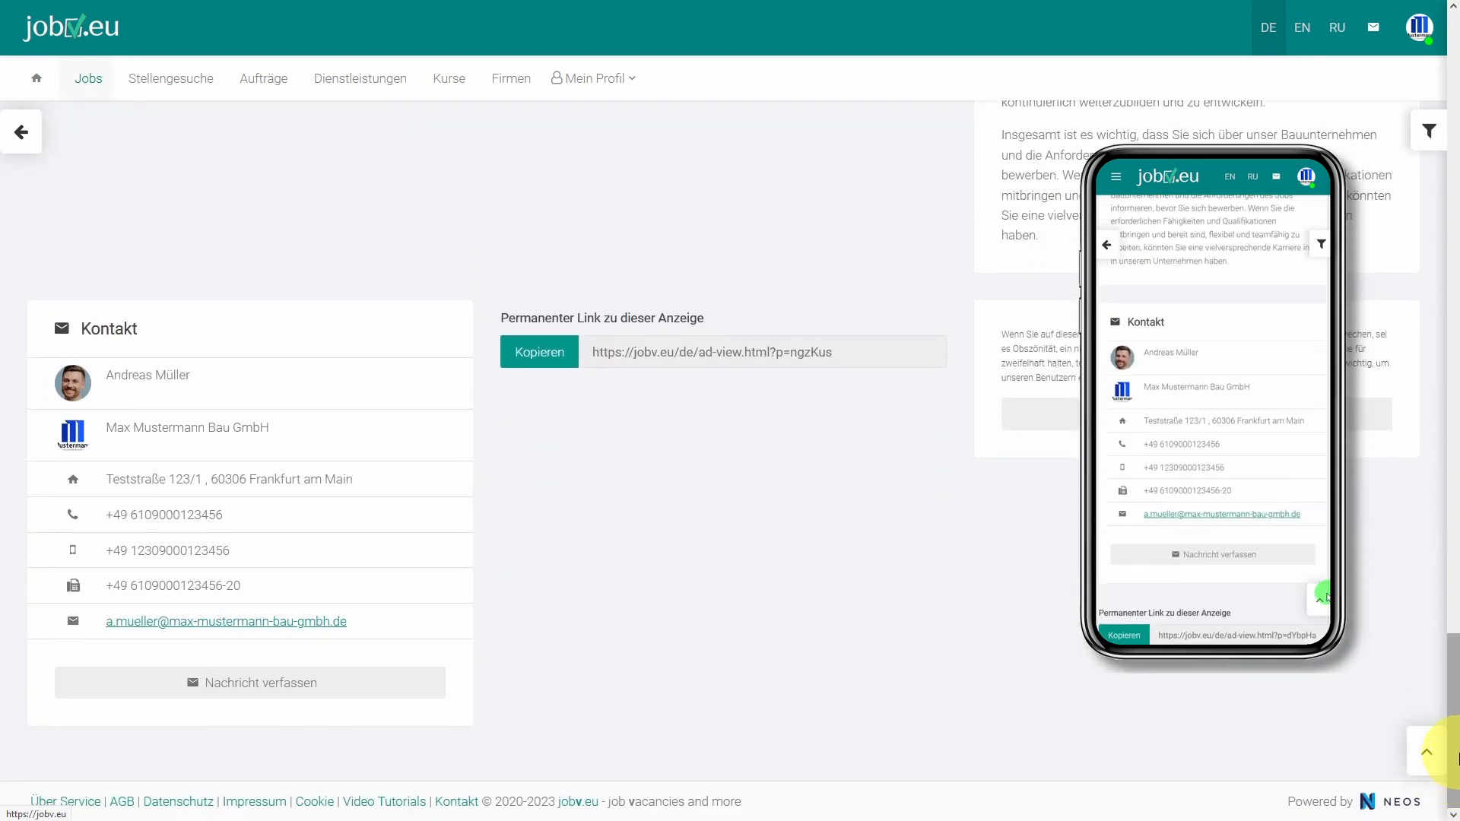
click(1427, 752)
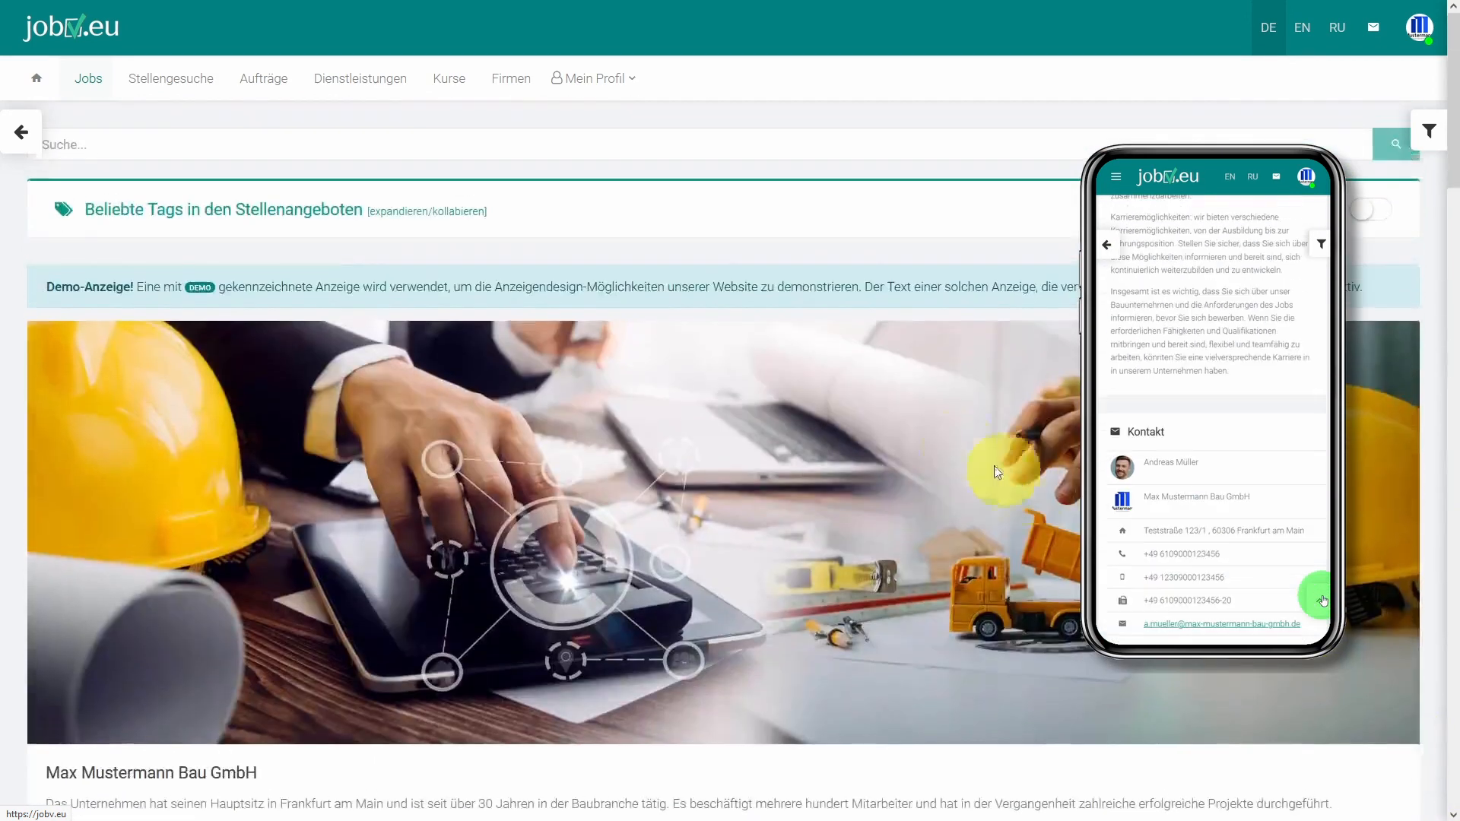
Step: Switch the public job ads list to Russian and review the Инженер-строитель (техникум) ad down to its contact details
click(92, 83)
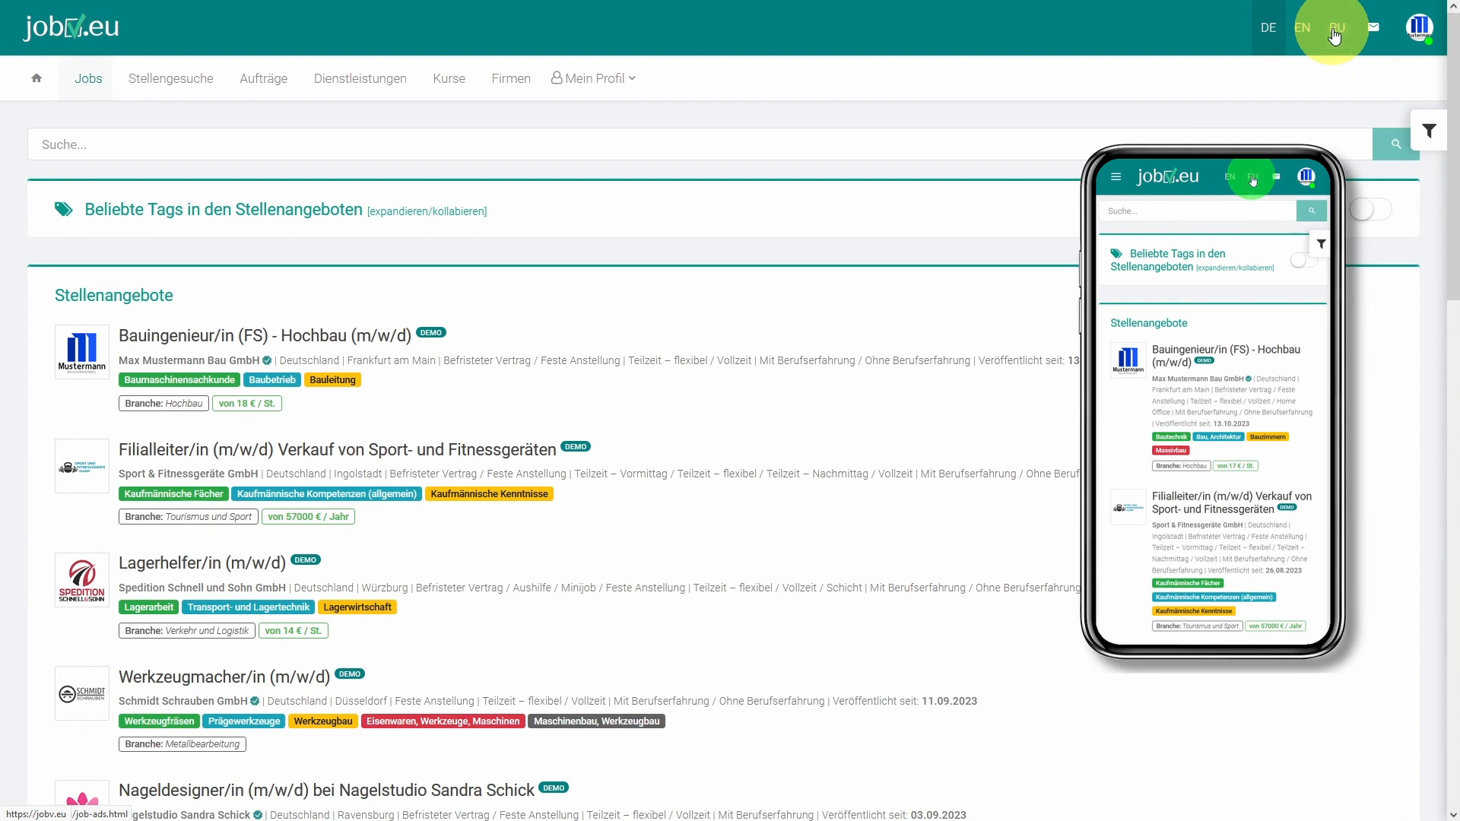
click(1335, 31)
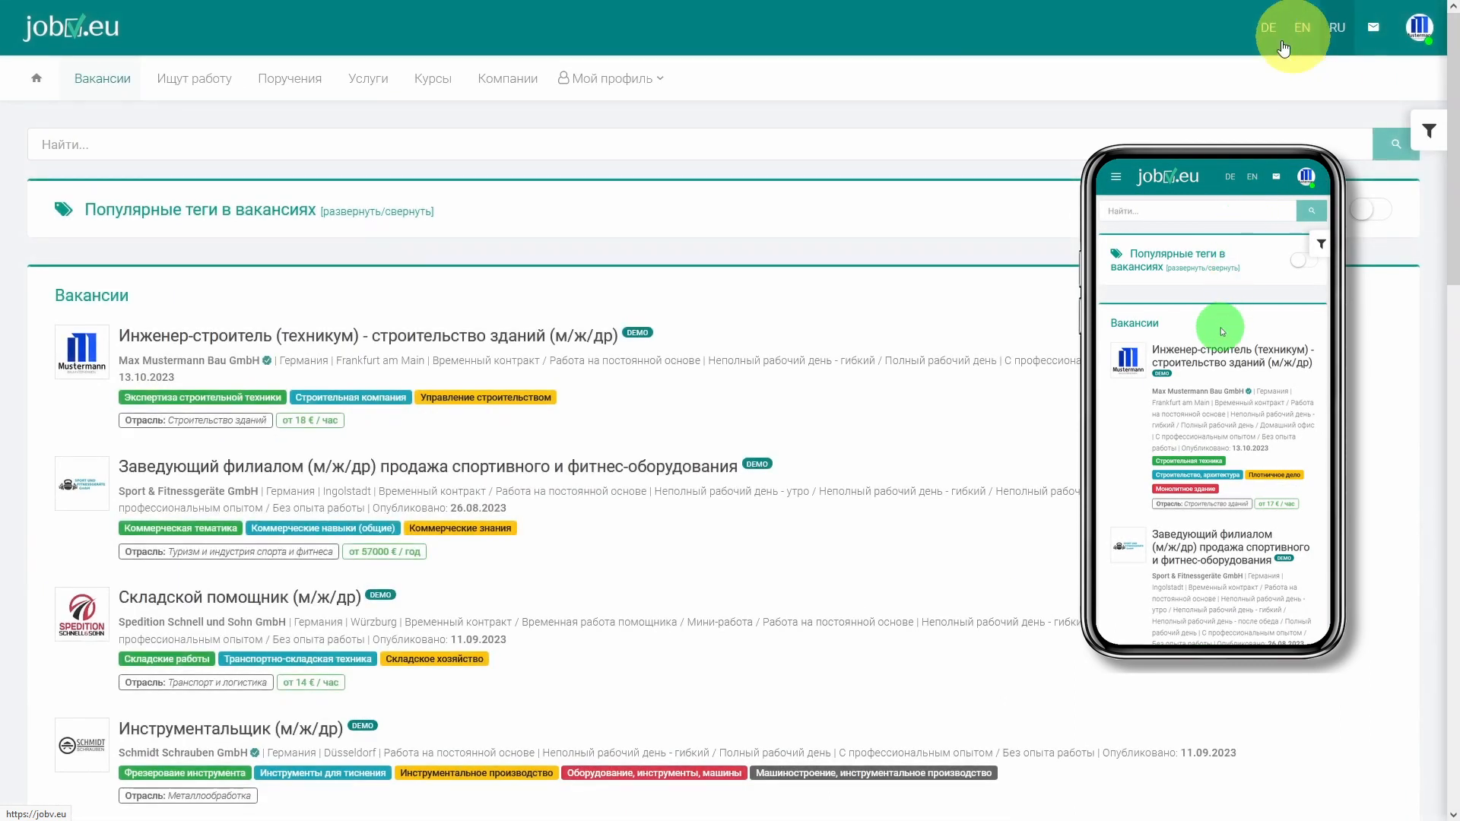
click(397, 344)
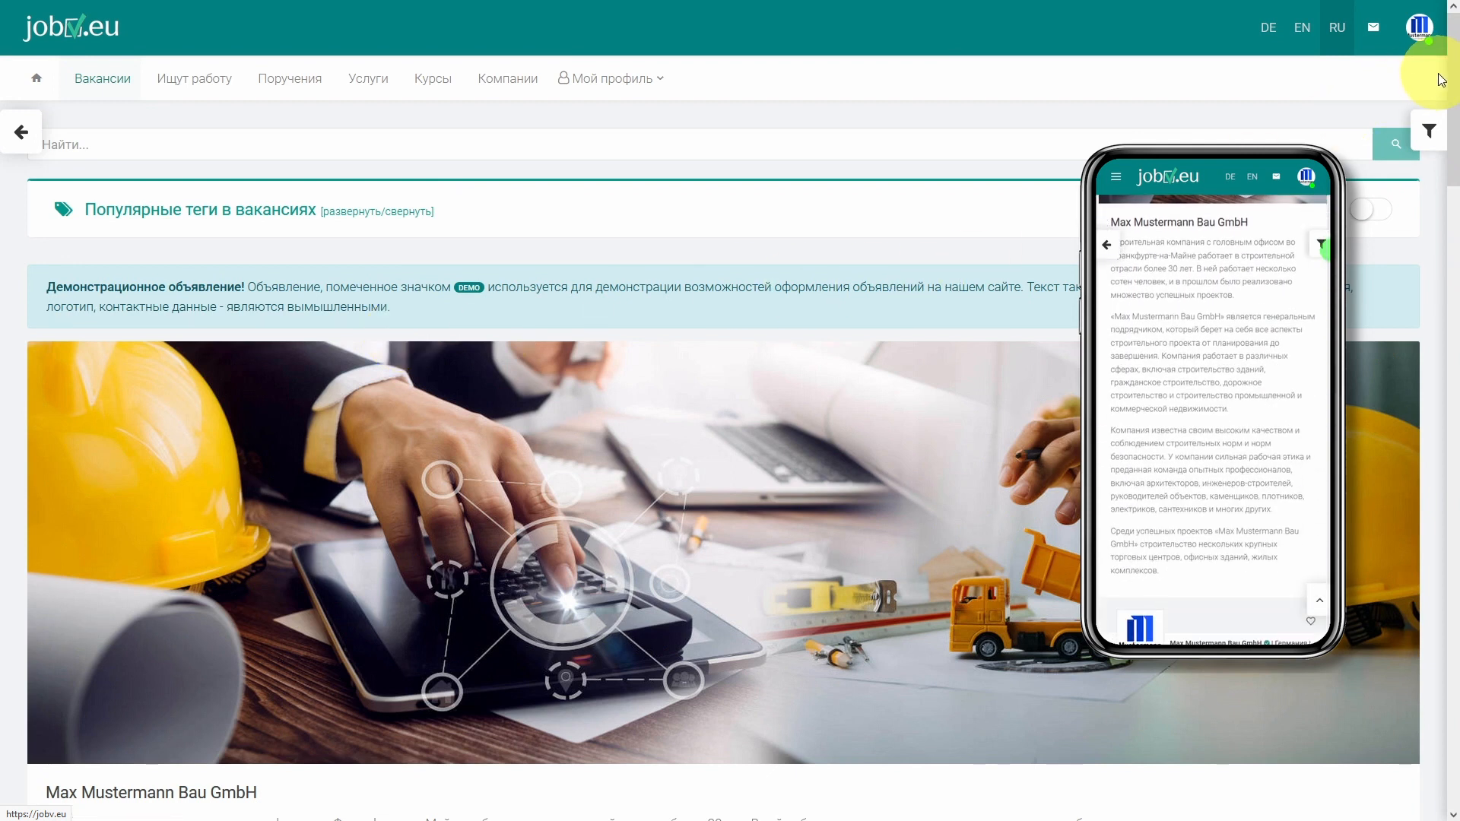
drag(1454, 86, 1443, 707)
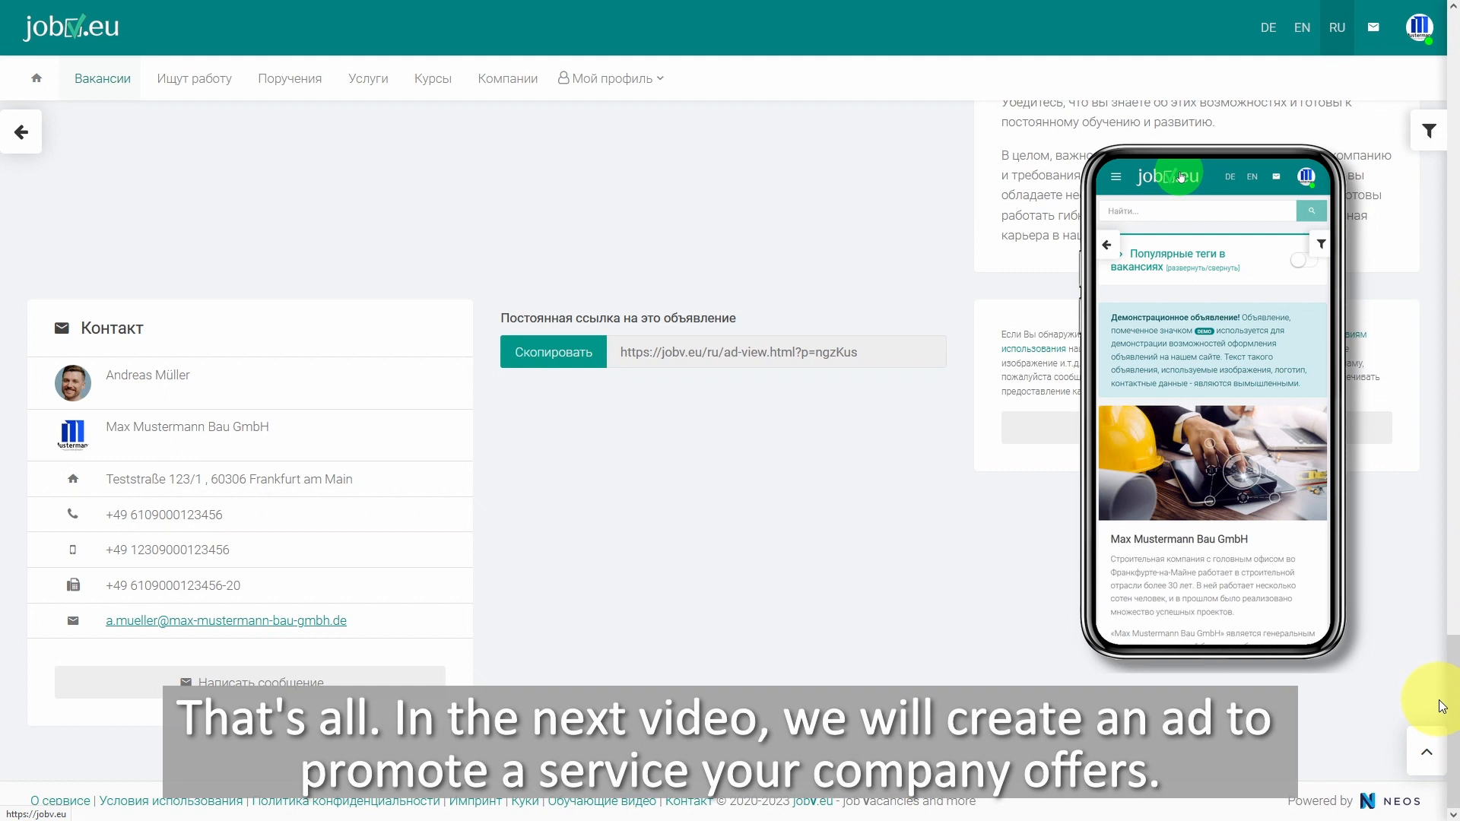
click(1416, 753)
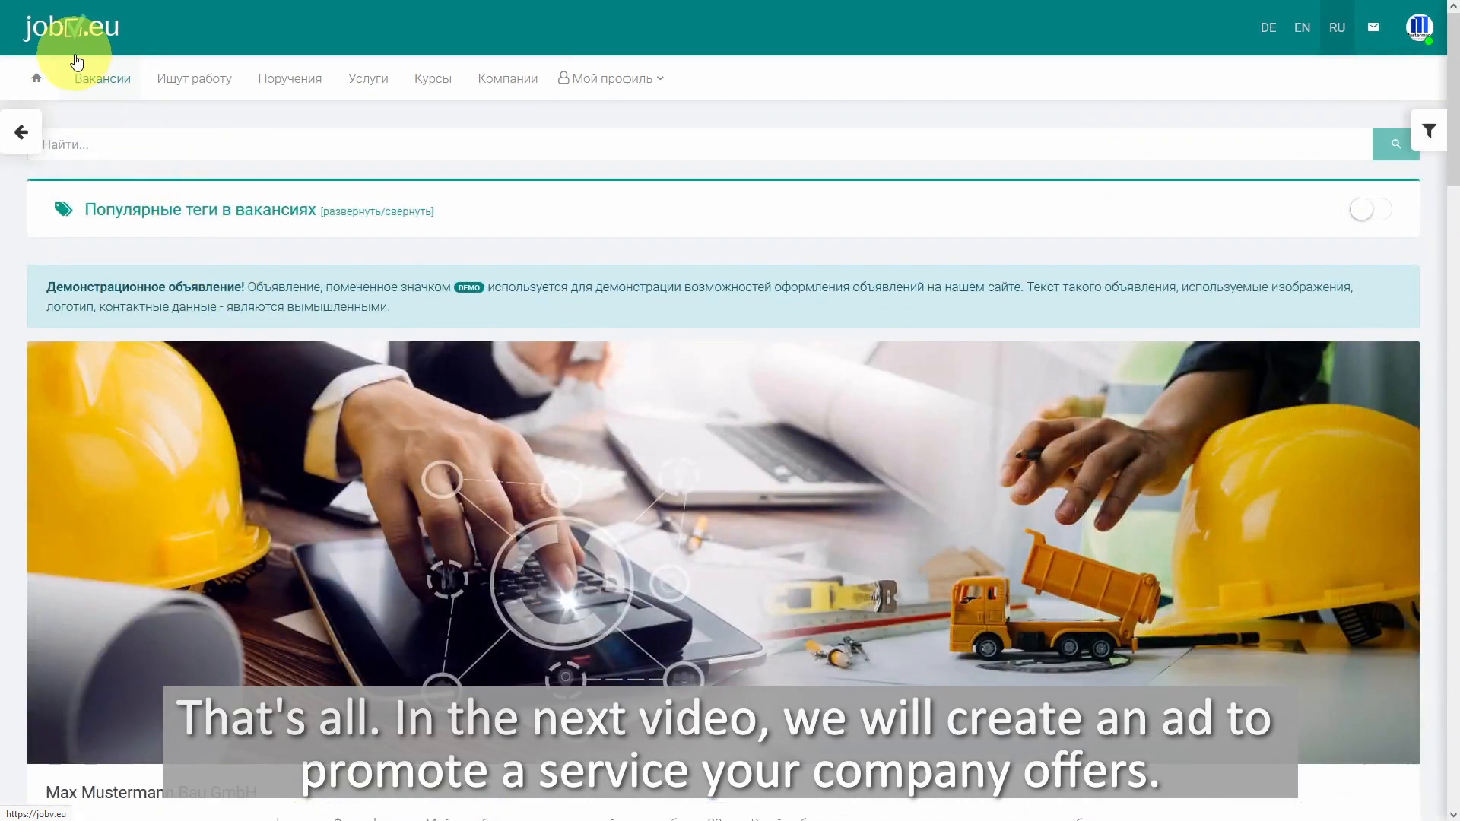
click(73, 47)
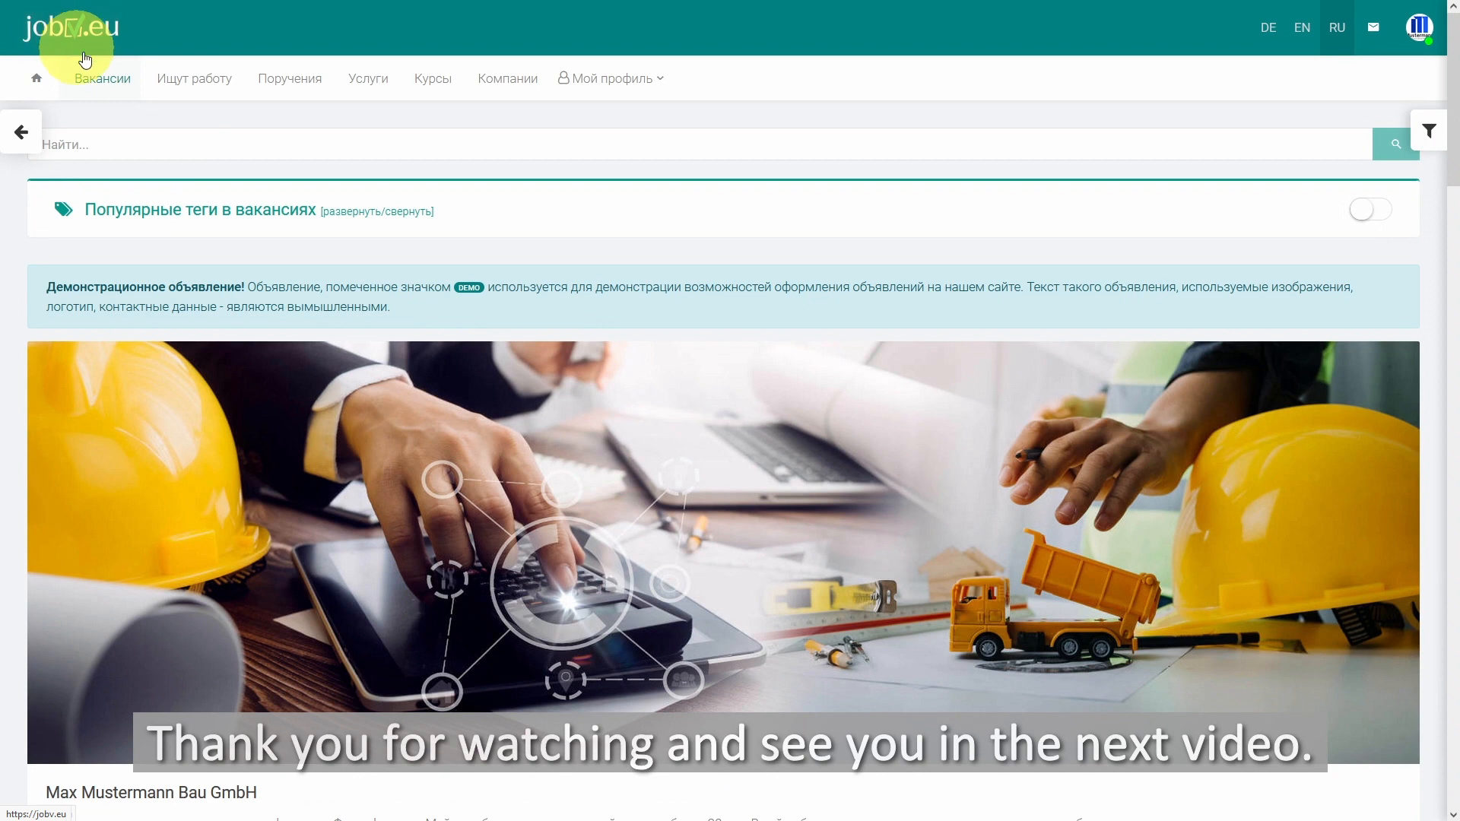